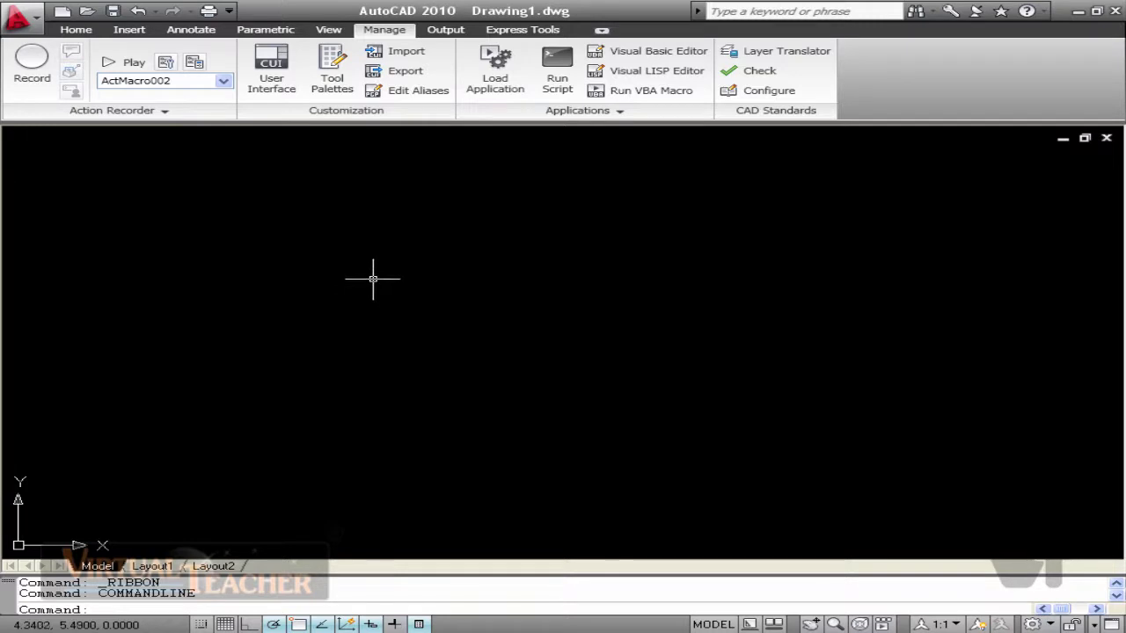
Draw a circle with the C command
type("c")
key("Return")
left_click(485, 348)
left_click(471, 367)
Draw a six-sided polygon circumscribed about the circle to form a bolt
type("pol")
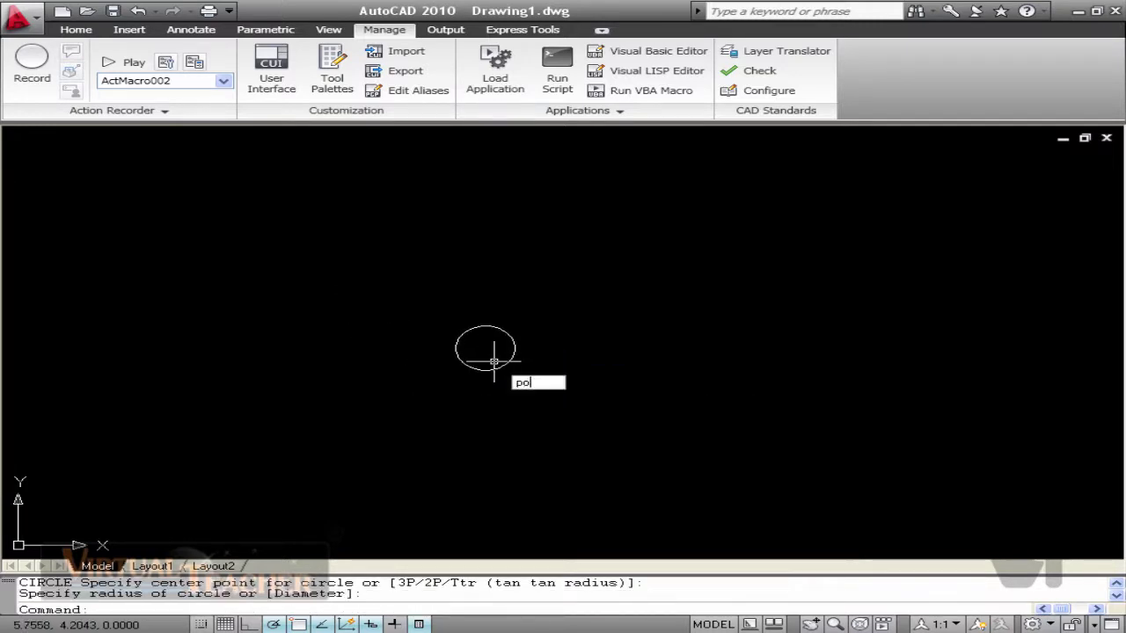
key("Return")
type("6")
key("Return")
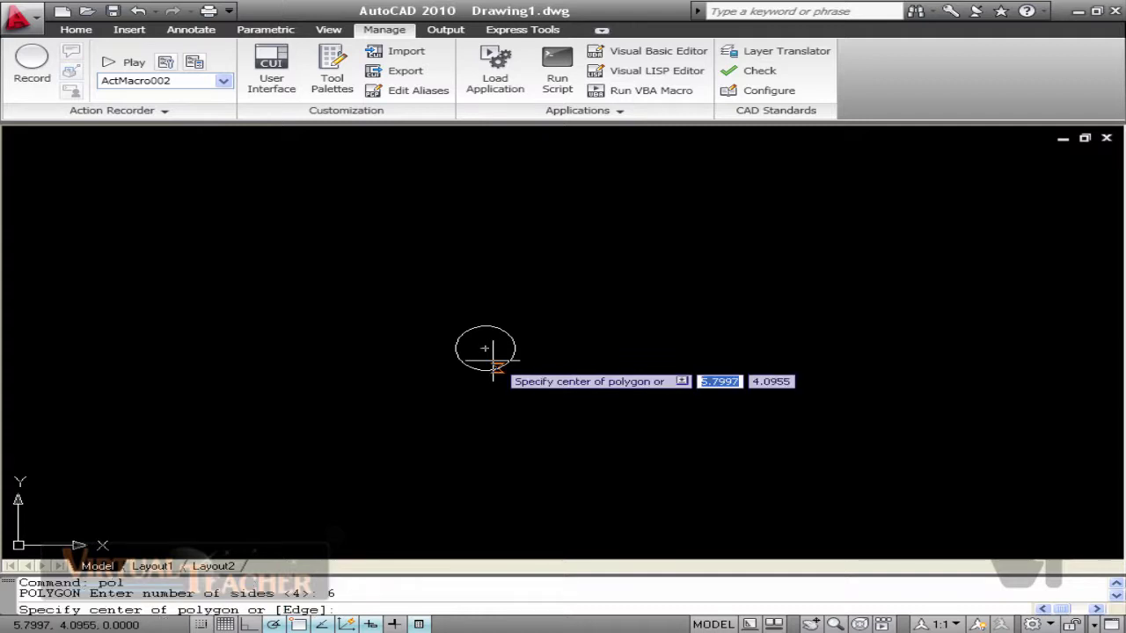
scroll(494, 352, "up", 3)
left_click(458, 322)
type("c")
key("Return")
left_click(518, 322)
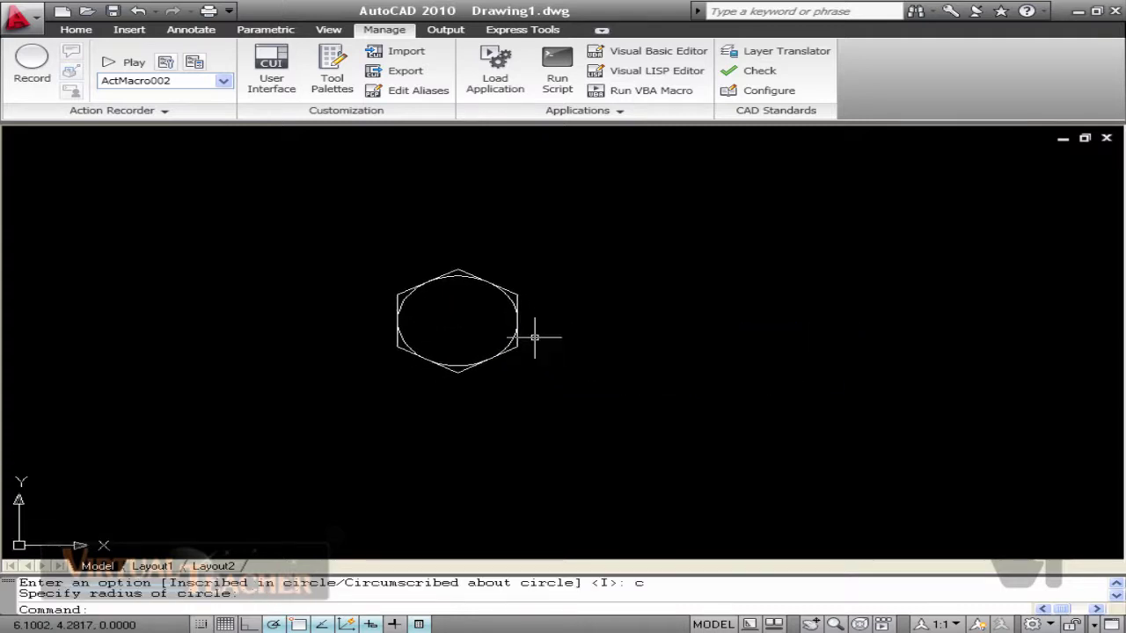
Copy the circle-and-hexagon bolt to five more locations
left_click(576, 370)
left_click(501, 317)
type("co")
key("Return")
left_click(465, 319)
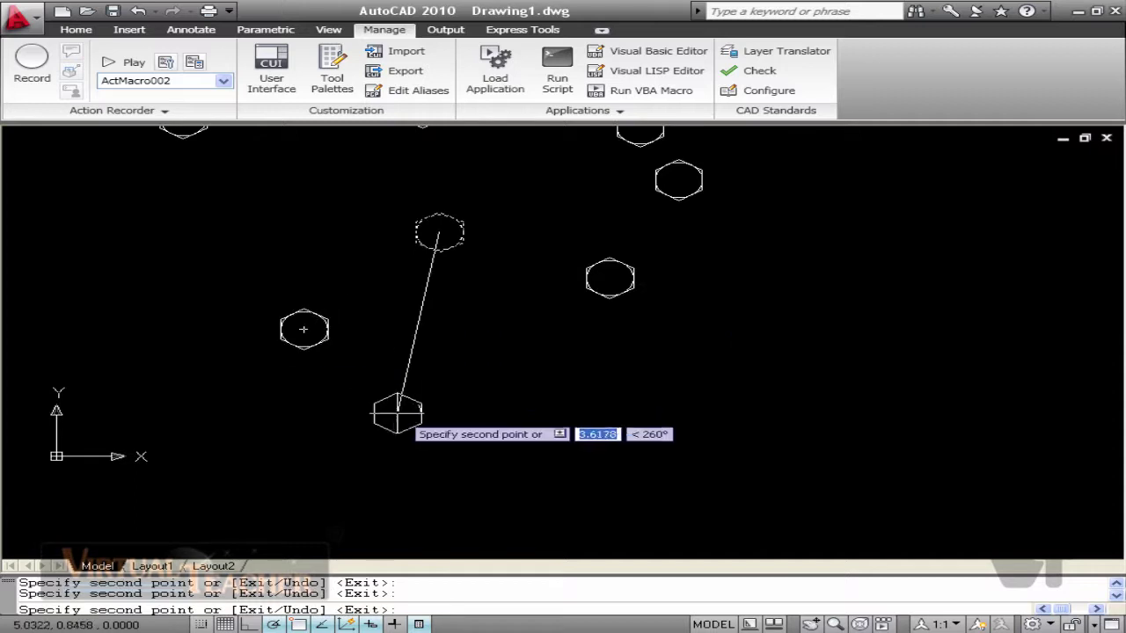
left_click(395, 410)
left_click(687, 428)
left_click(792, 307)
middle_click_drag(819, 205, 782, 329)
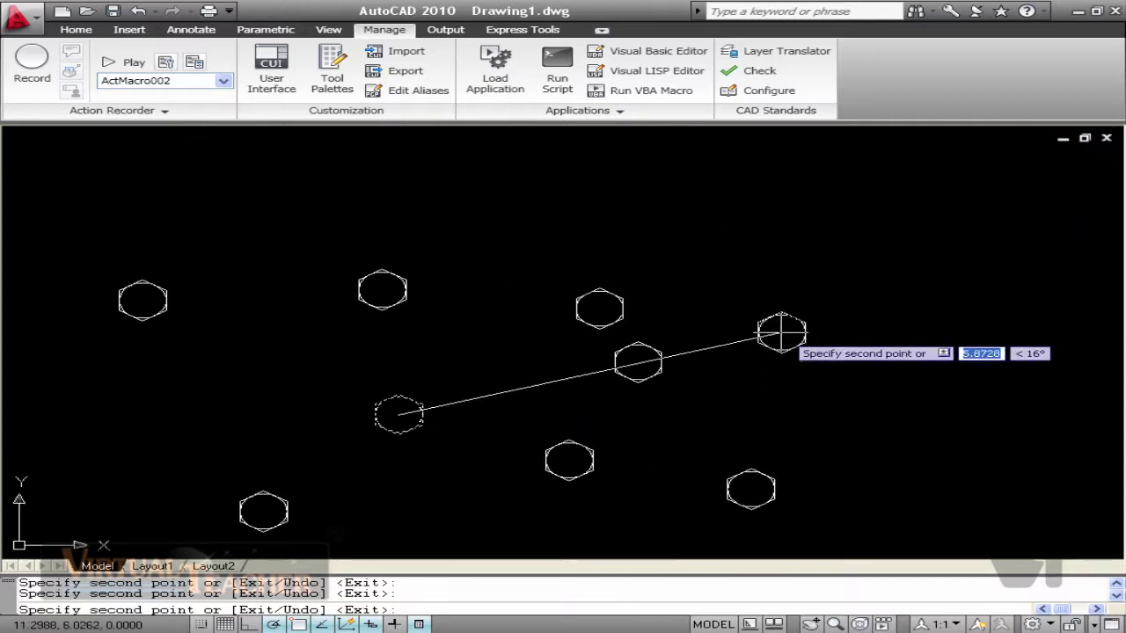
left_click(782, 329)
left_click(653, 194)
key("Escape")
Erase all 26 bolt objects
scroll(621, 307, "down", 1)
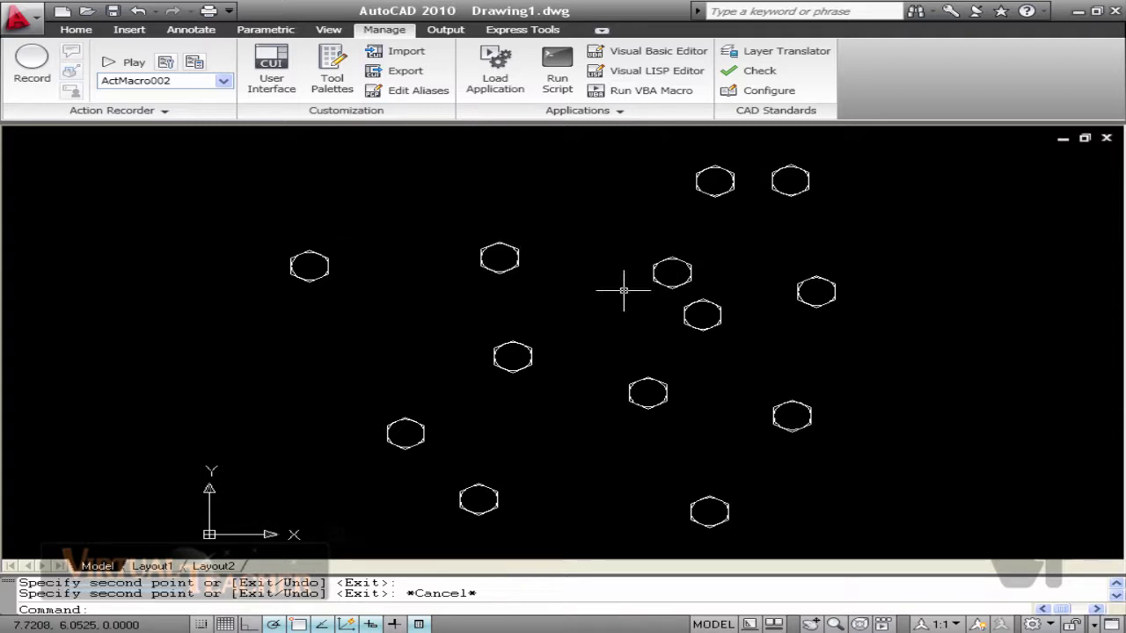
scroll(572, 239, "down", 4)
middle_click_drag(648, 267, 537, 269)
left_click(615, 367)
left_click(343, 207)
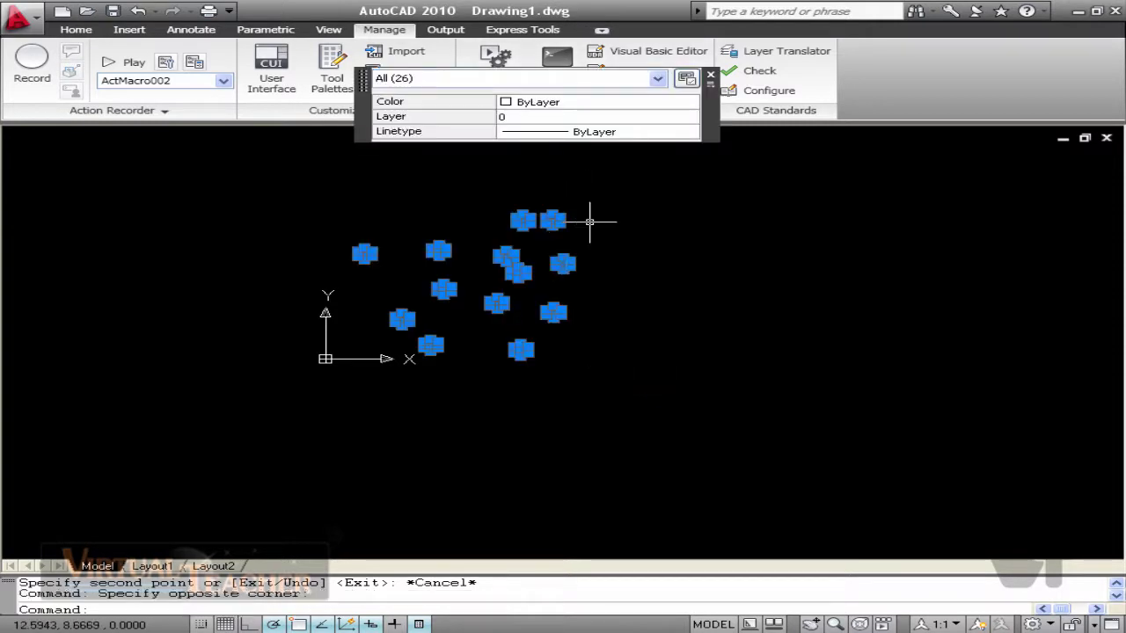
type("e")
key("Return")
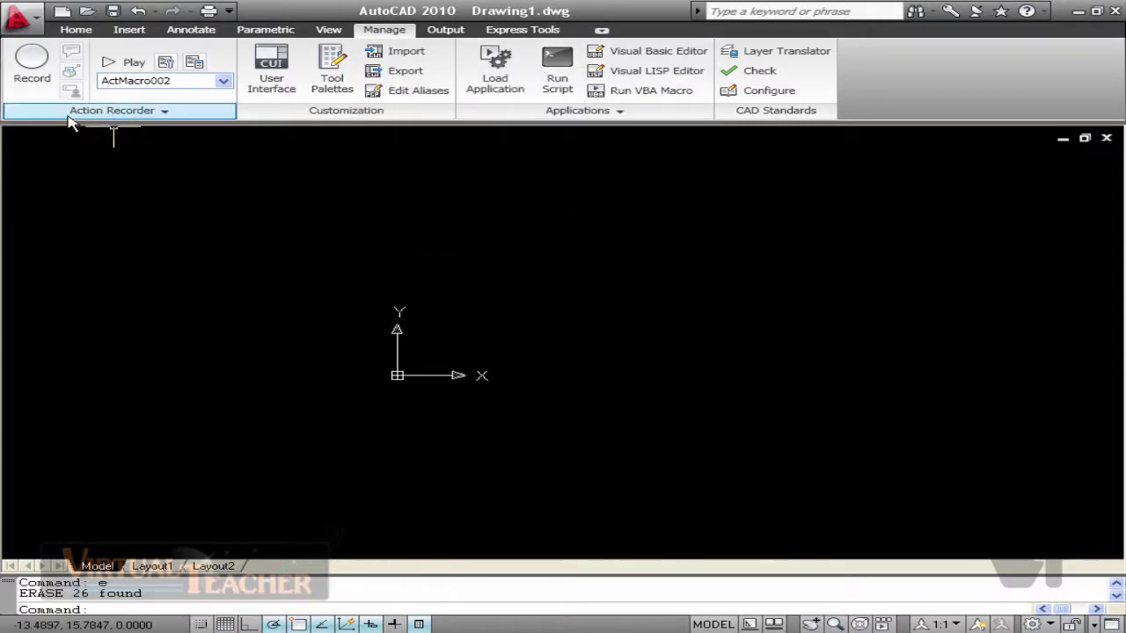
Start recording an action macro and draw a circle
left_click(31, 79)
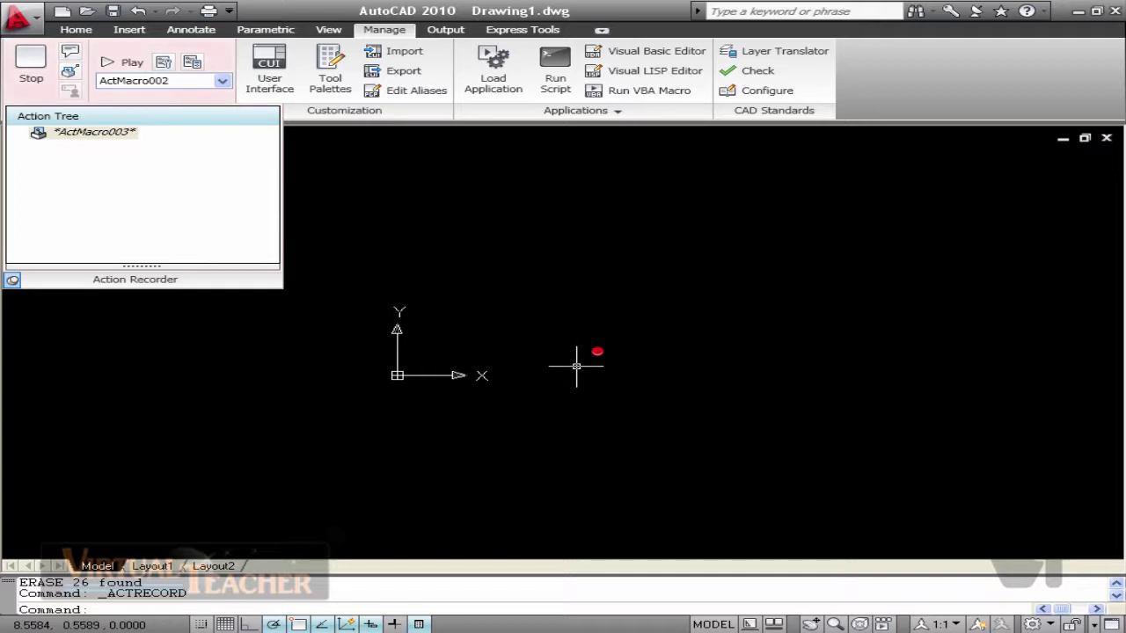
type("c")
key("Return")
left_click(594, 340)
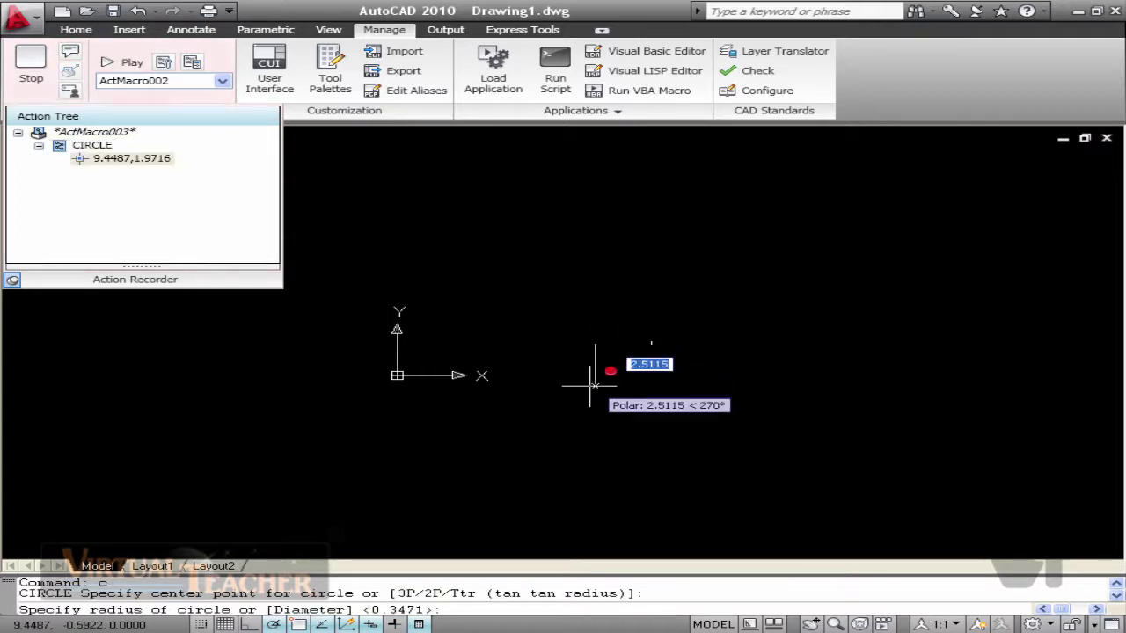
left_click(643, 387)
Draw a six-sided hexagon circumscribed about the circle, with the sides value taken at playback
type("pol")
key("Return")
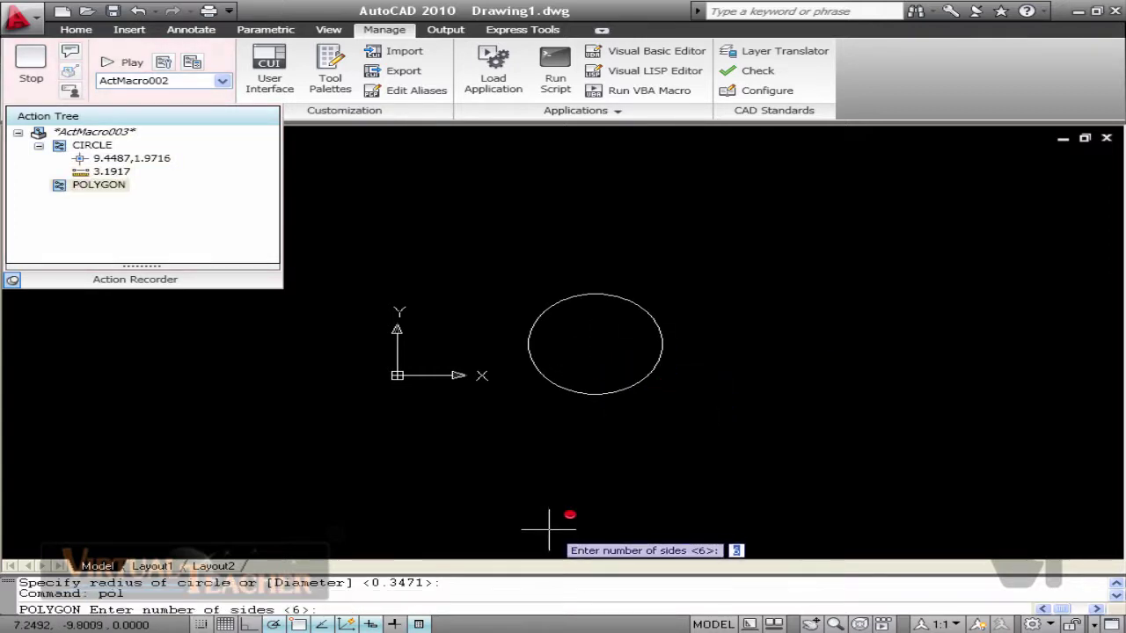
key("Return")
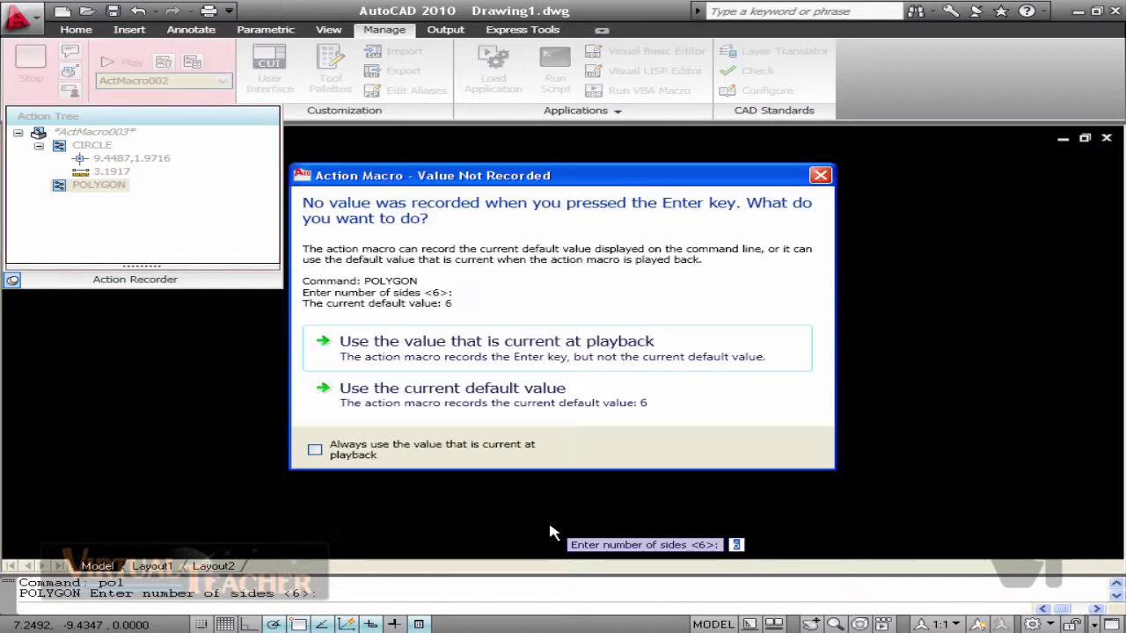
left_click(519, 356)
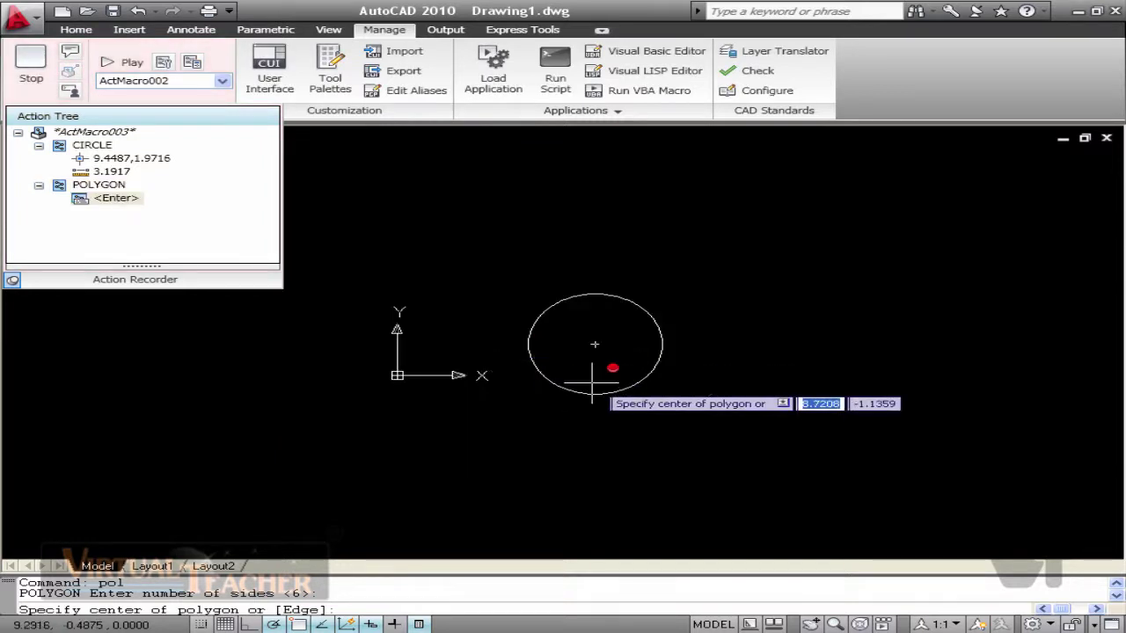
left_click(597, 350)
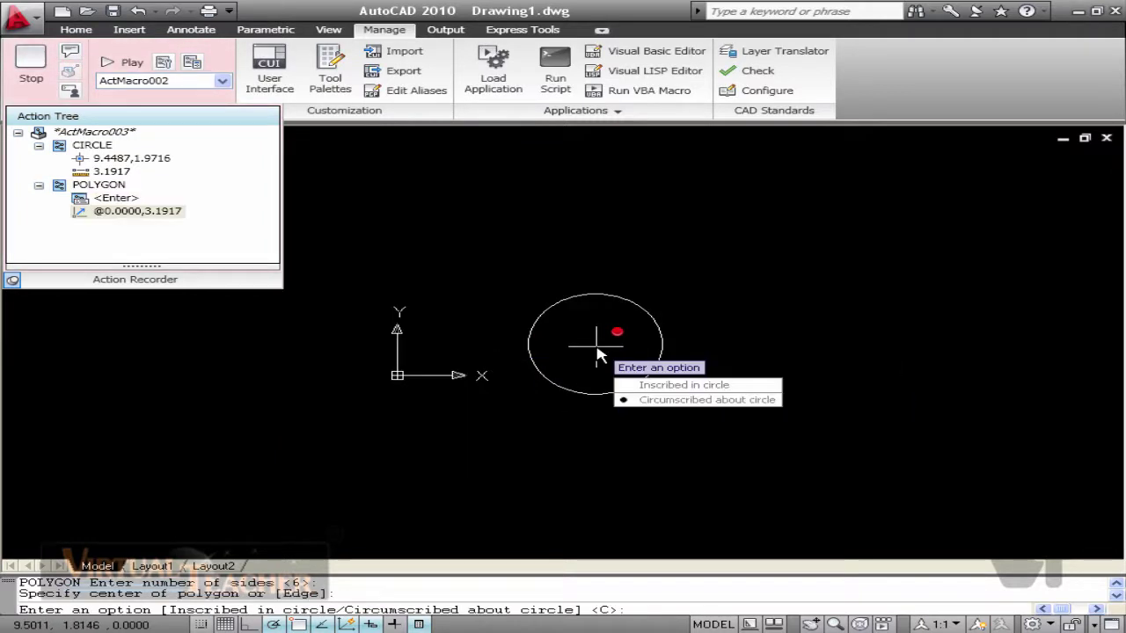
left_click(656, 400)
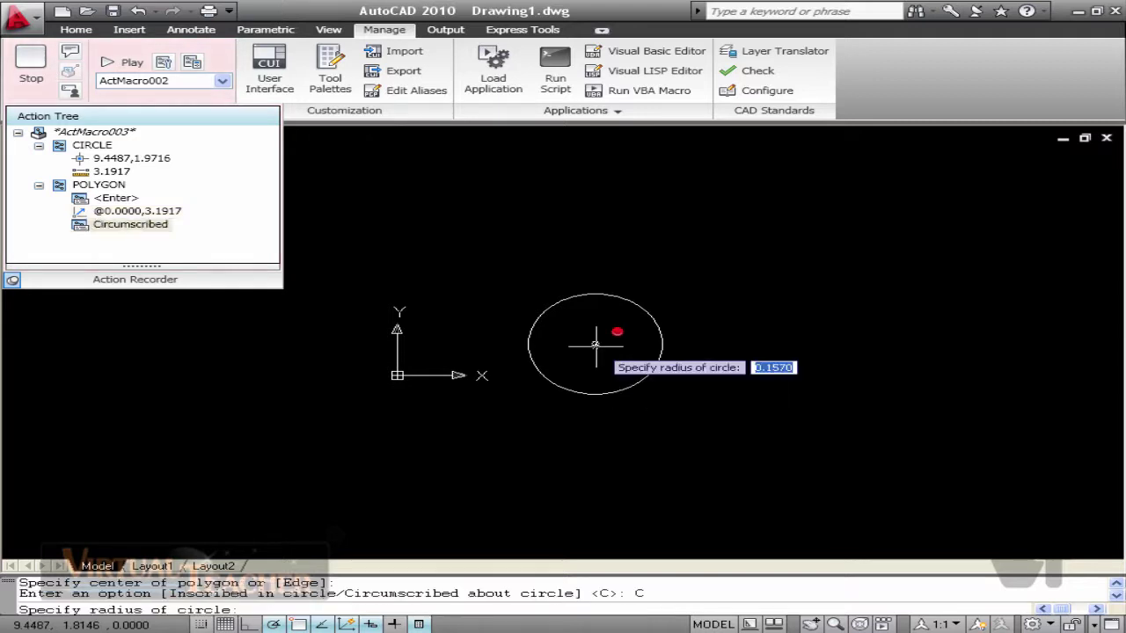
left_click(662, 344)
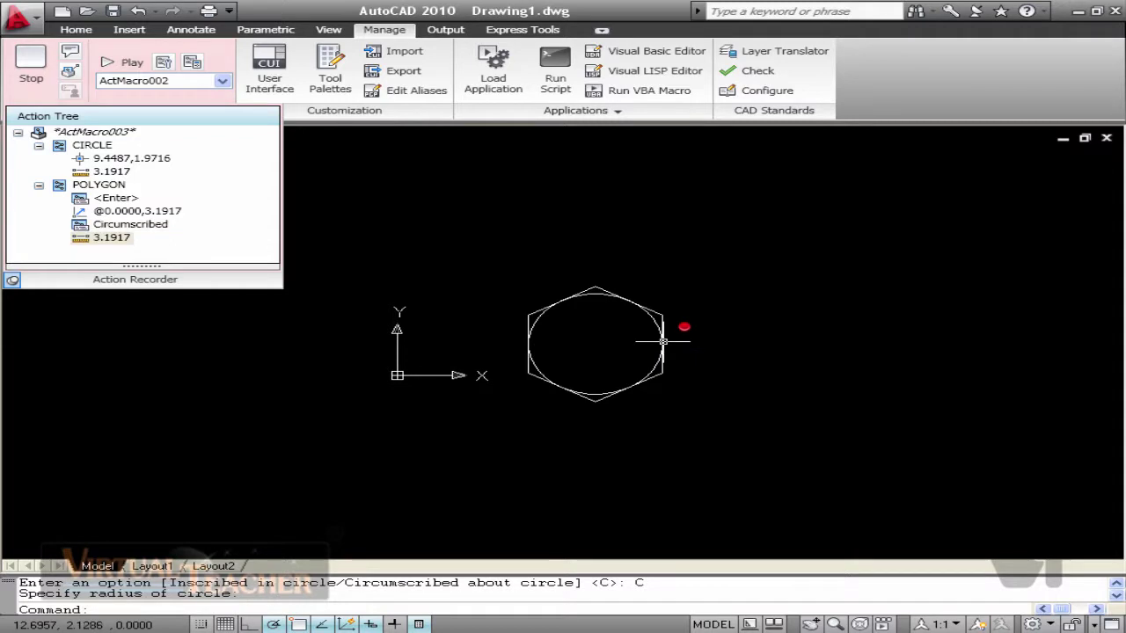
Stop recording, save the macro as 'bolt', and select the recorded shapes
left_click(41, 81)
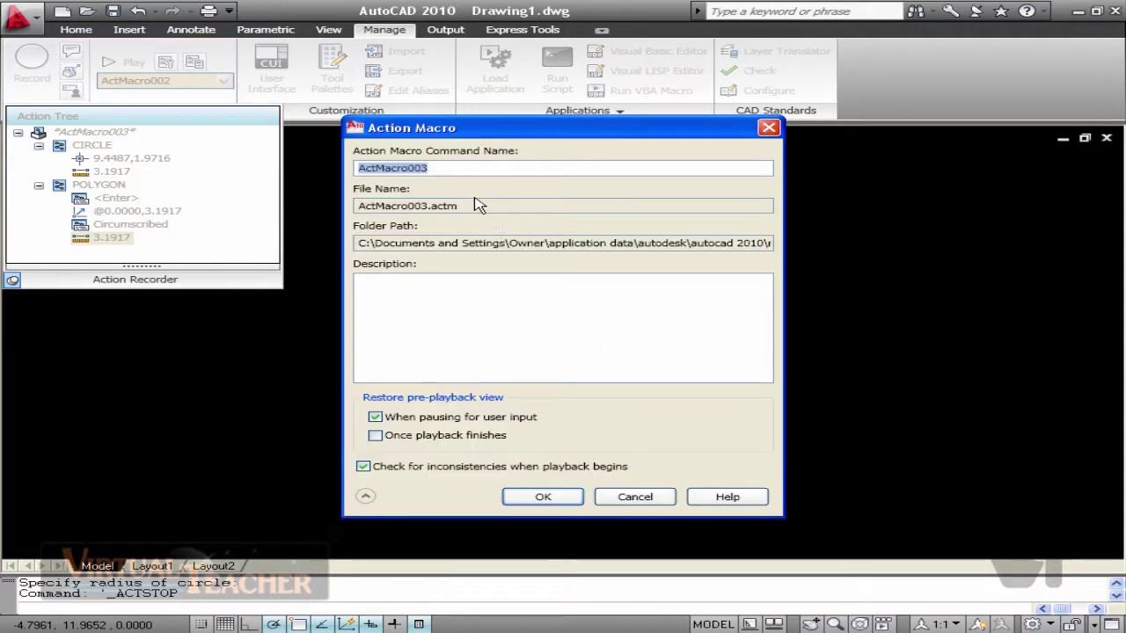
type("bolt")
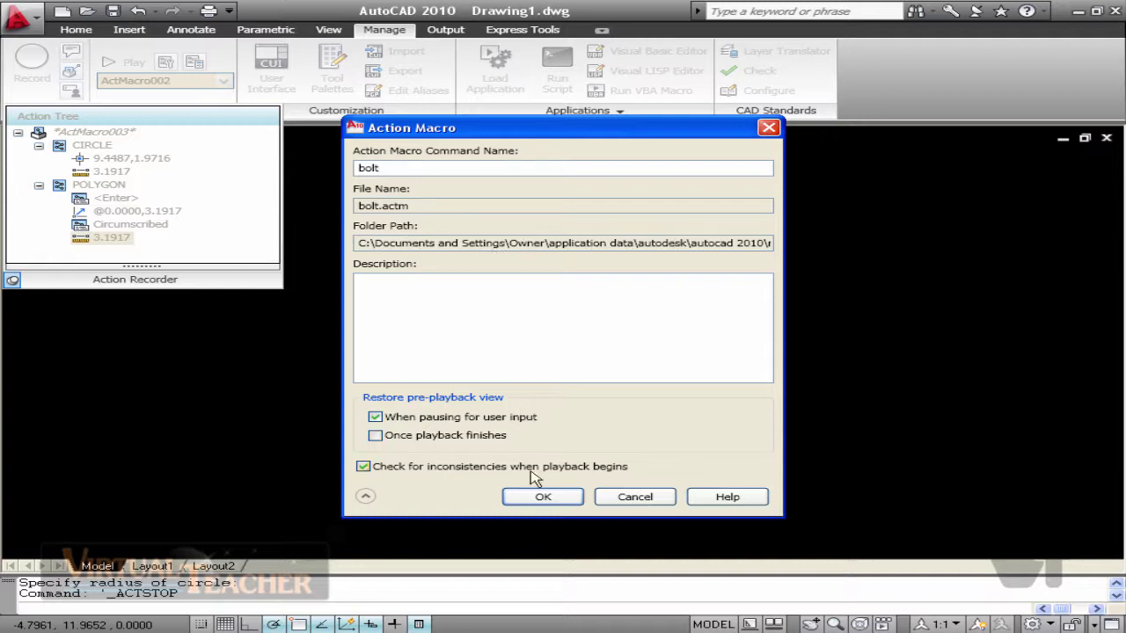
left_click(542, 498)
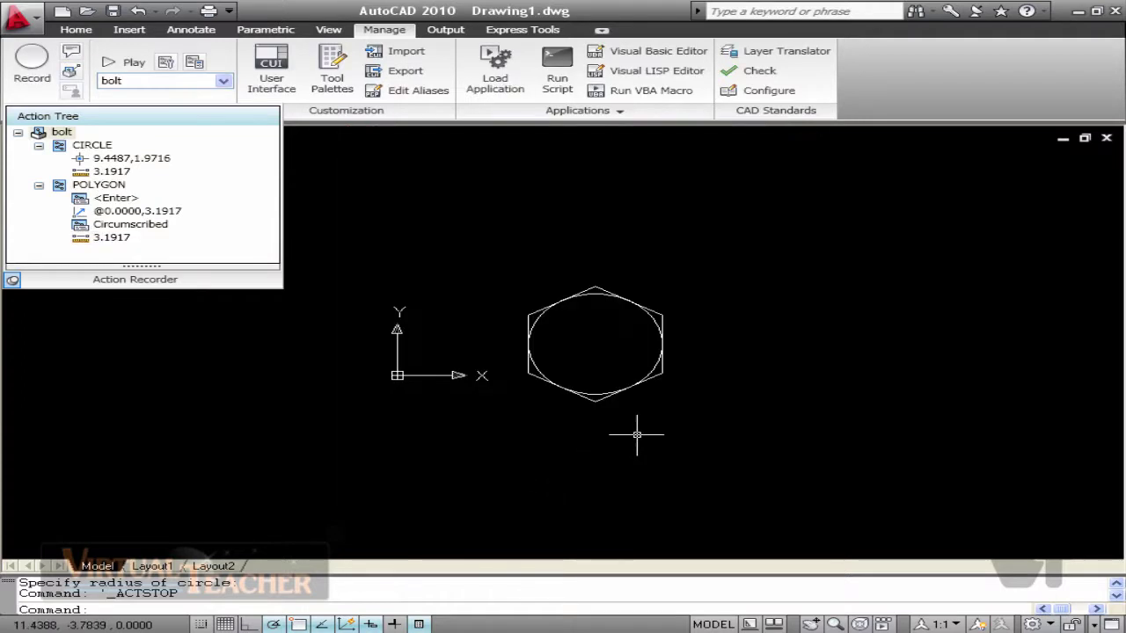
left_click(726, 343)
left_click(662, 401)
Erase the recorded shapes, play the bolt macro once, and erase the result
type("e")
key("Return")
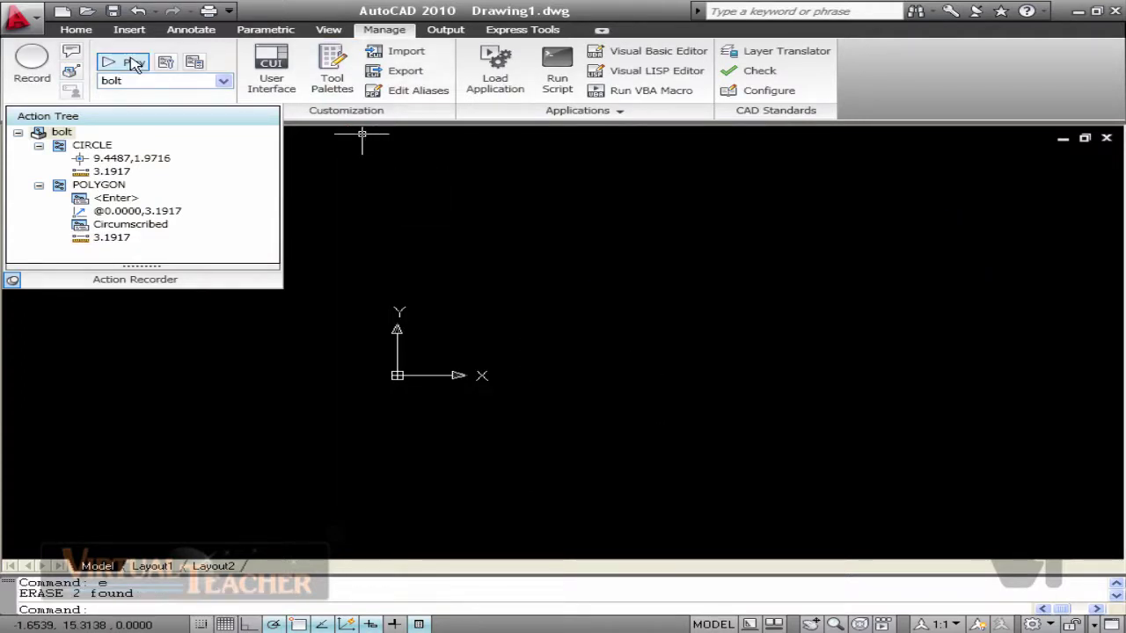
left_click(133, 64)
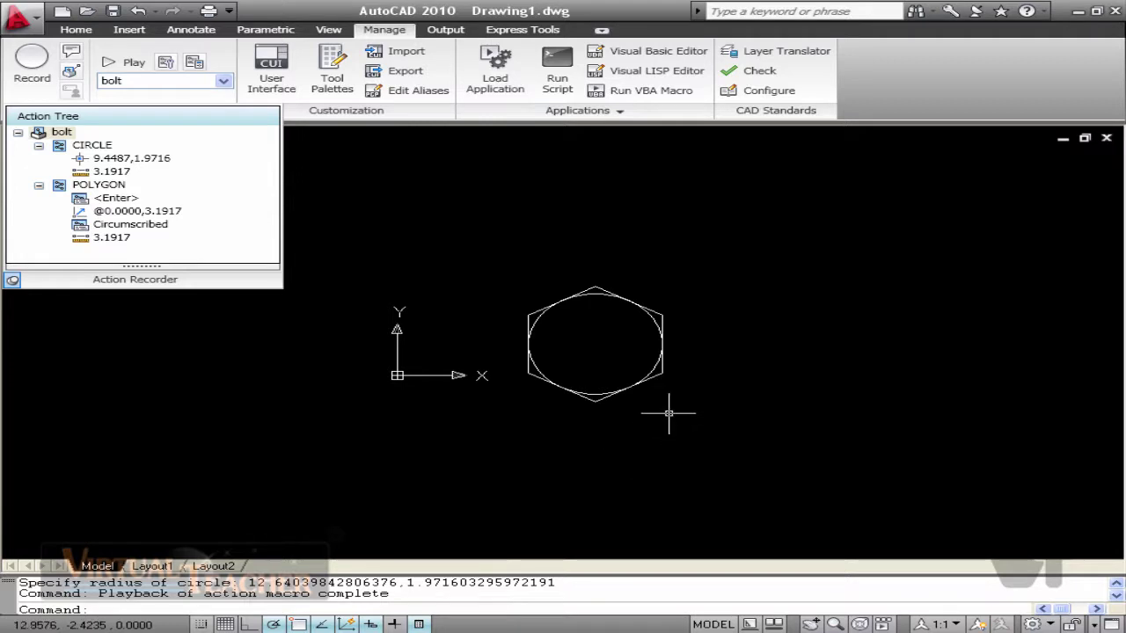
left_click(698, 384)
left_click(548, 351)
type("e")
key("Return")
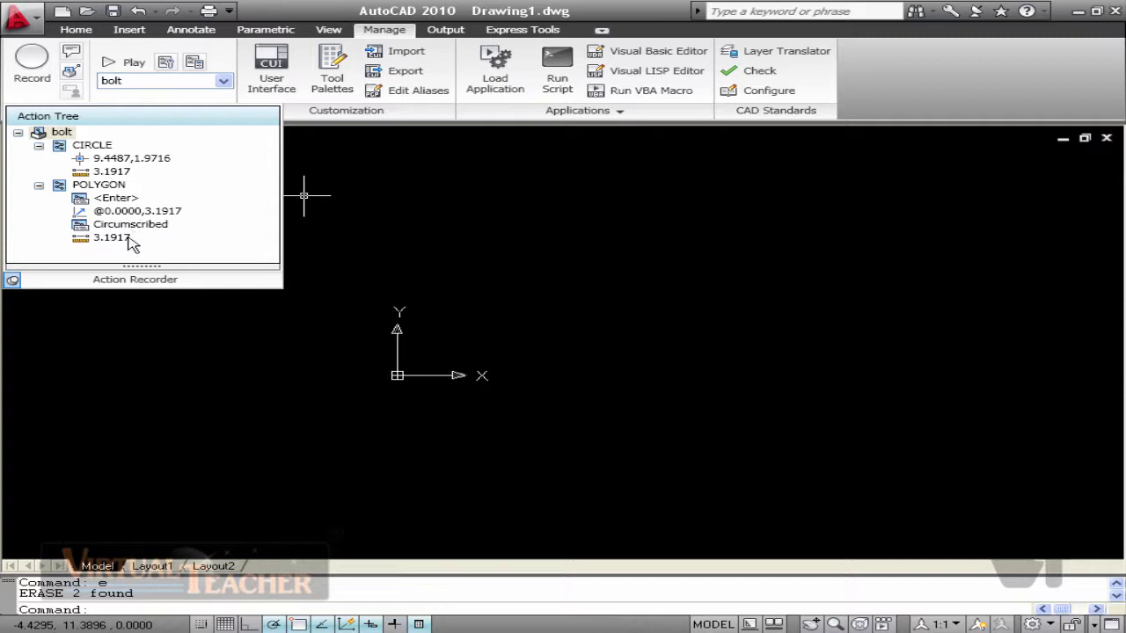
Make the macro's circle centre point request user input, then play it to place three bolts
left_click(131, 159)
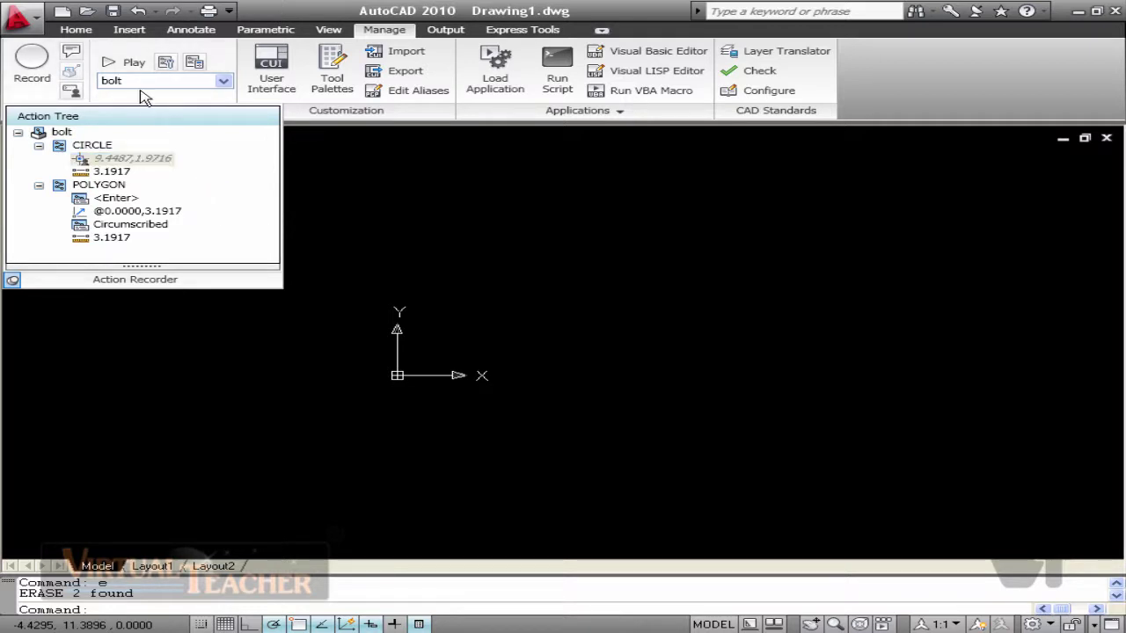
left_click(132, 62)
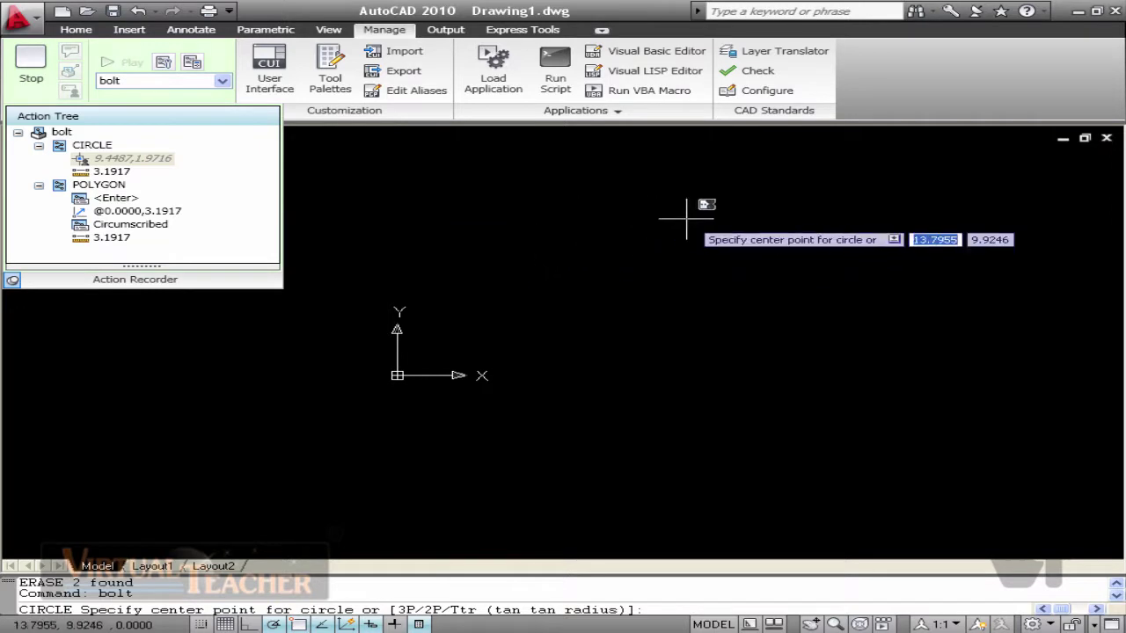
left_click(597, 246)
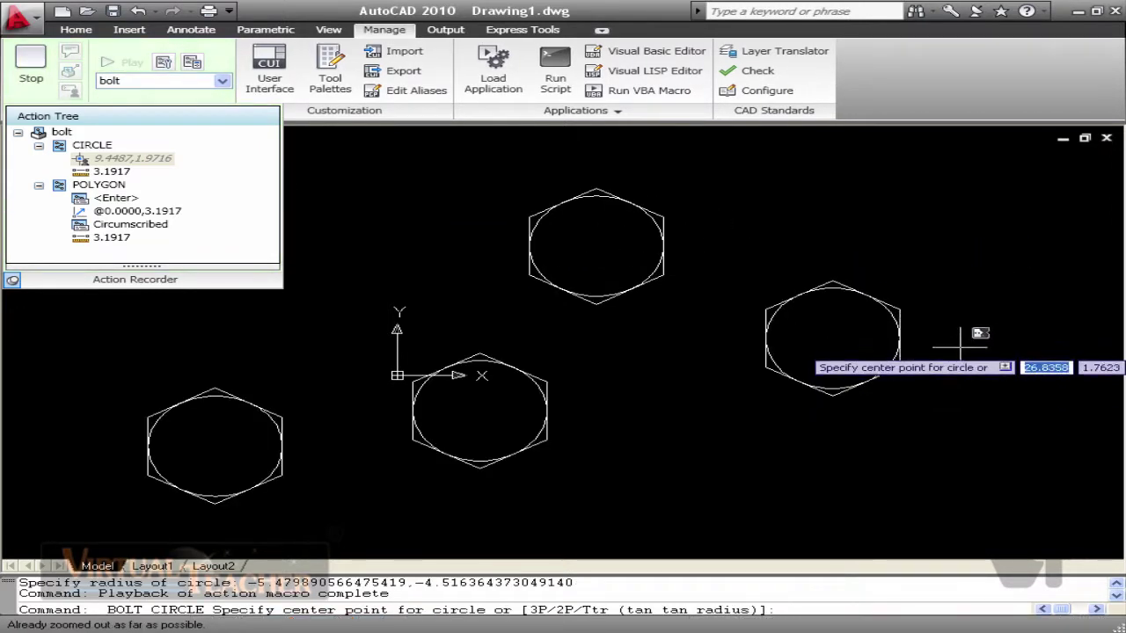
middle_click_drag(959, 343, 860, 355)
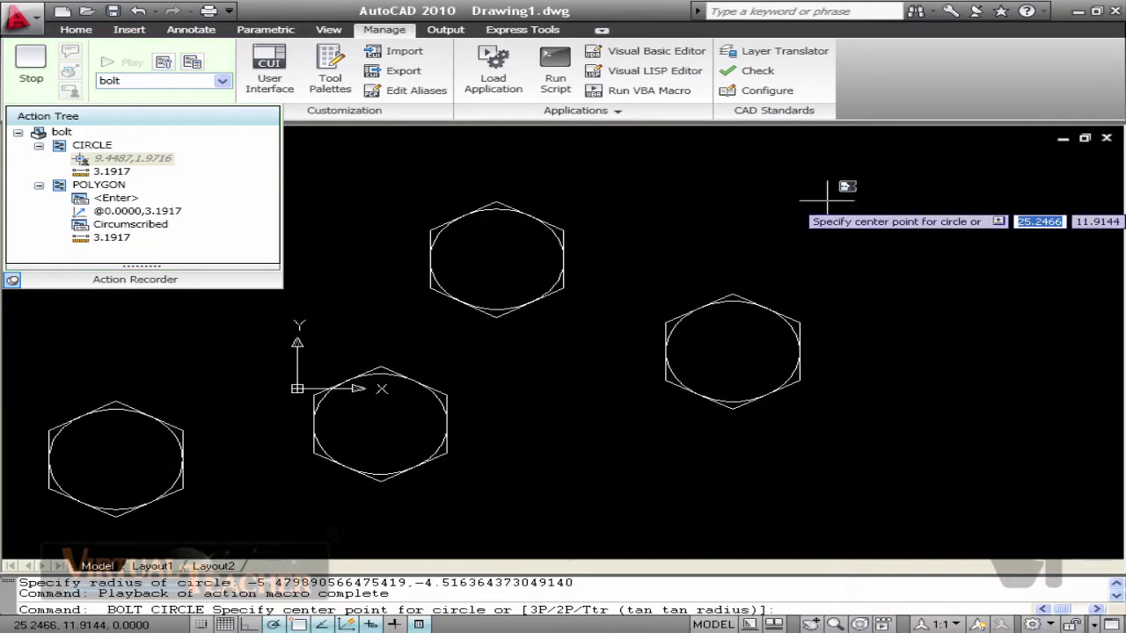
left_click(827, 200)
key("Return")
left_click(962, 397)
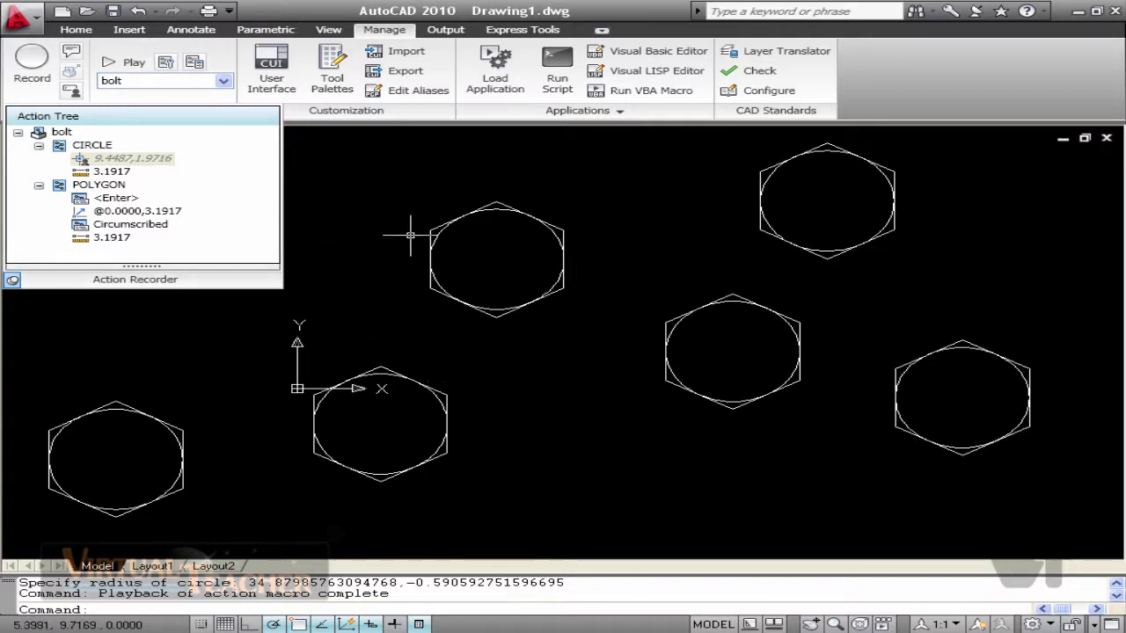
Erase all the placed bolts
left_click(1039, 451)
left_click(608, 296)
left_click(452, 219)
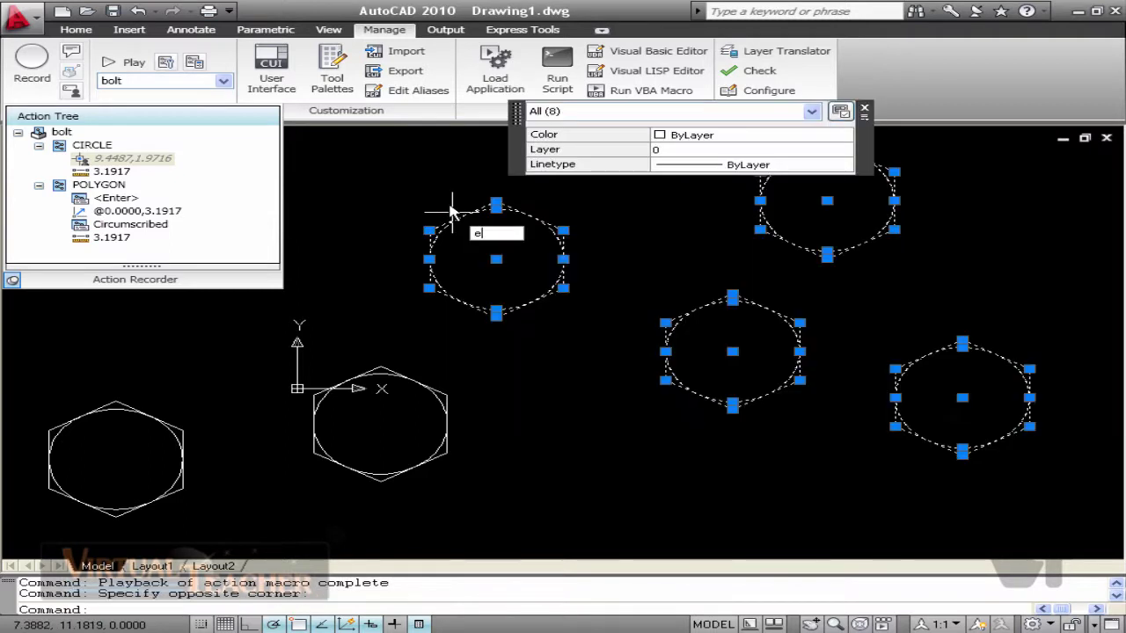
key("Delete")
left_click(452, 329)
left_click(390, 452)
key("Delete")
left_click(165, 467)
type("e")
key("Return")
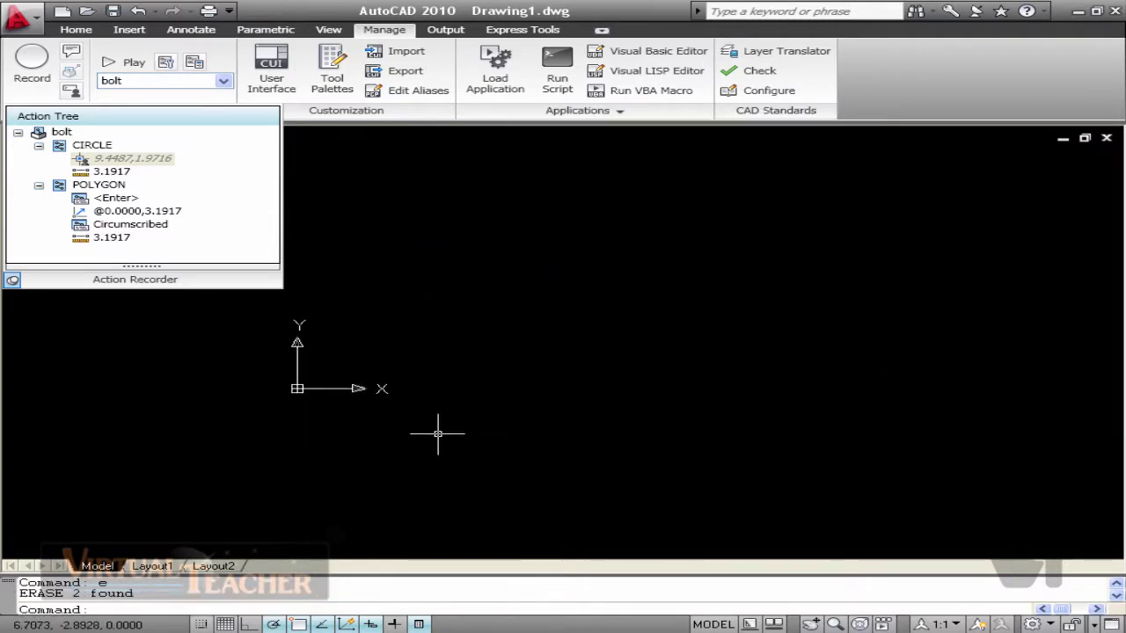
Insert the user message 'pick centre point for bolt' into the bolt macro
right_click(145, 178)
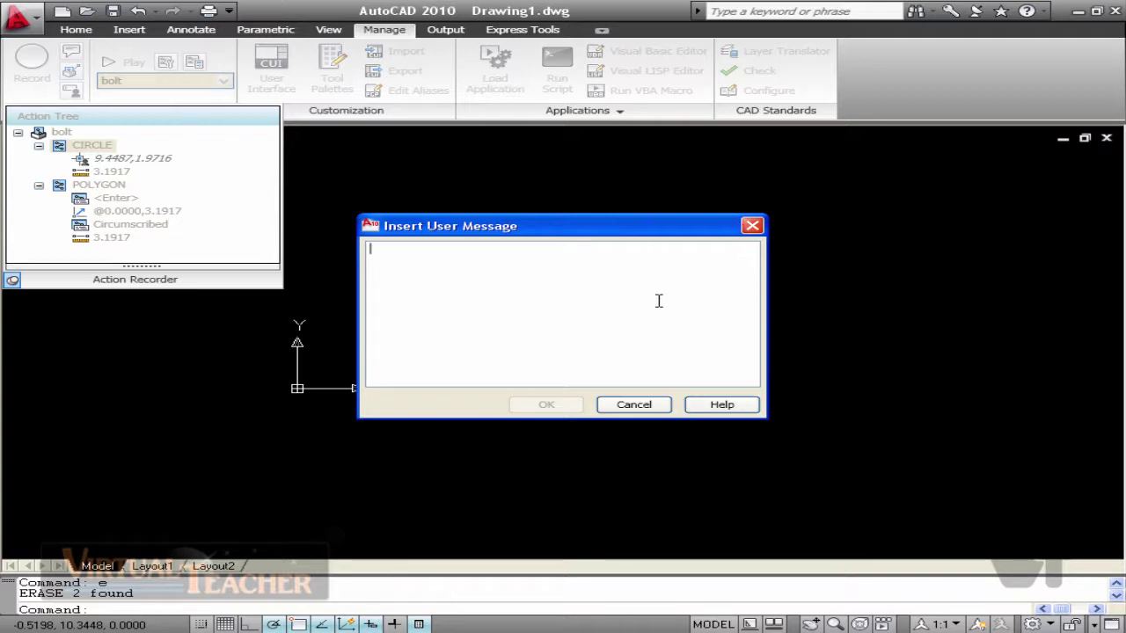
type("pick")
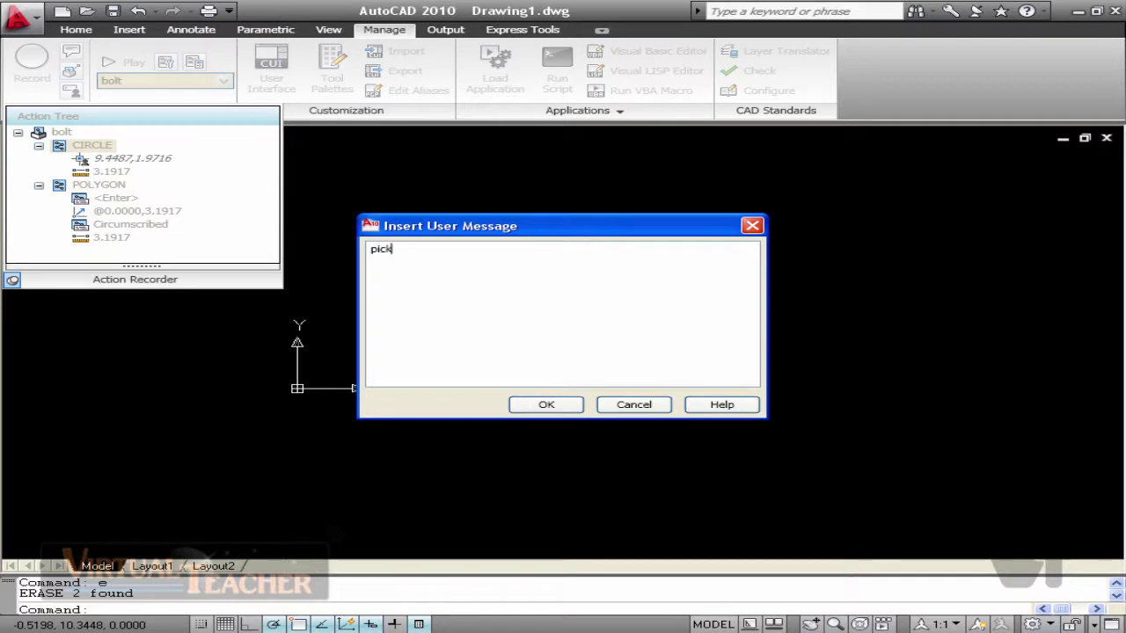
type(" centre point for bolt")
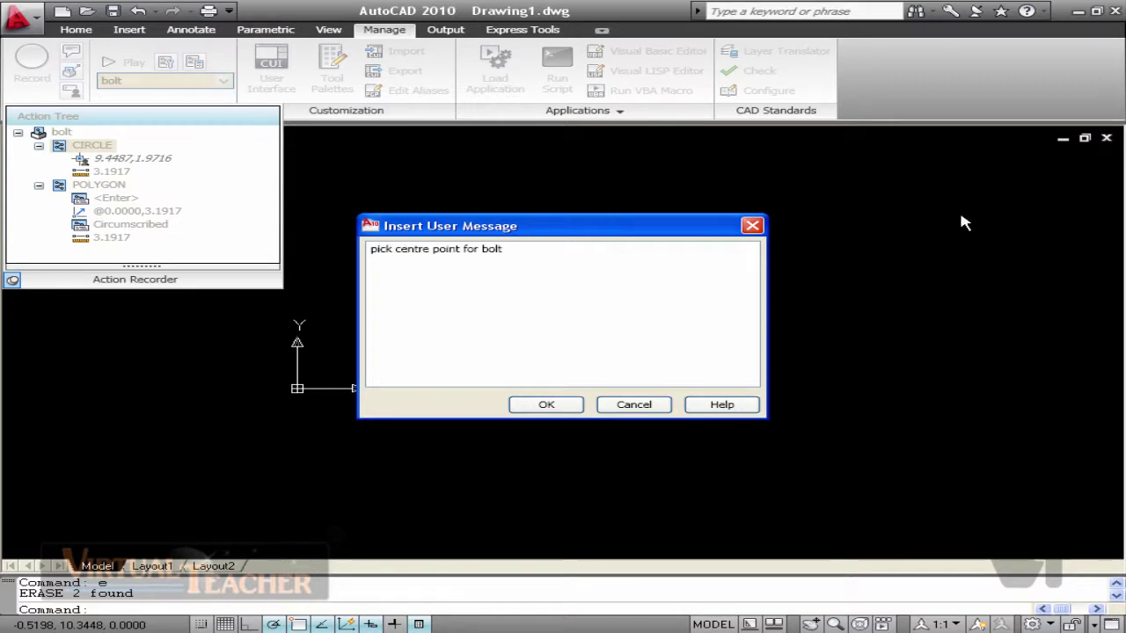
left_click(567, 406)
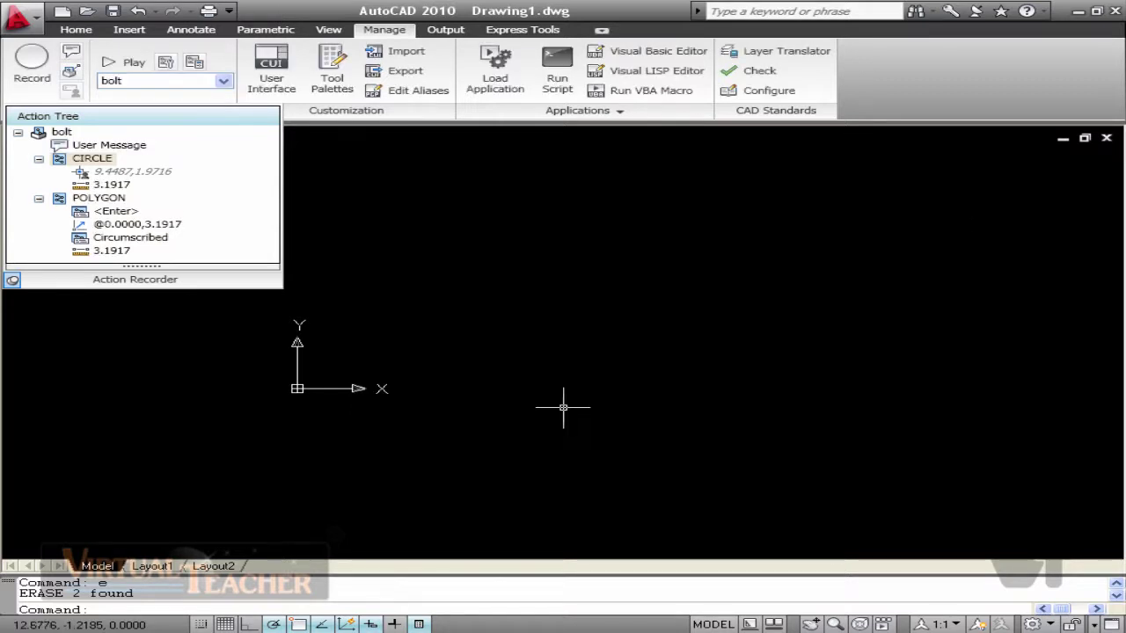
Play the bolt macro twice, placing bolts at two picked centre points
left_click(131, 63)
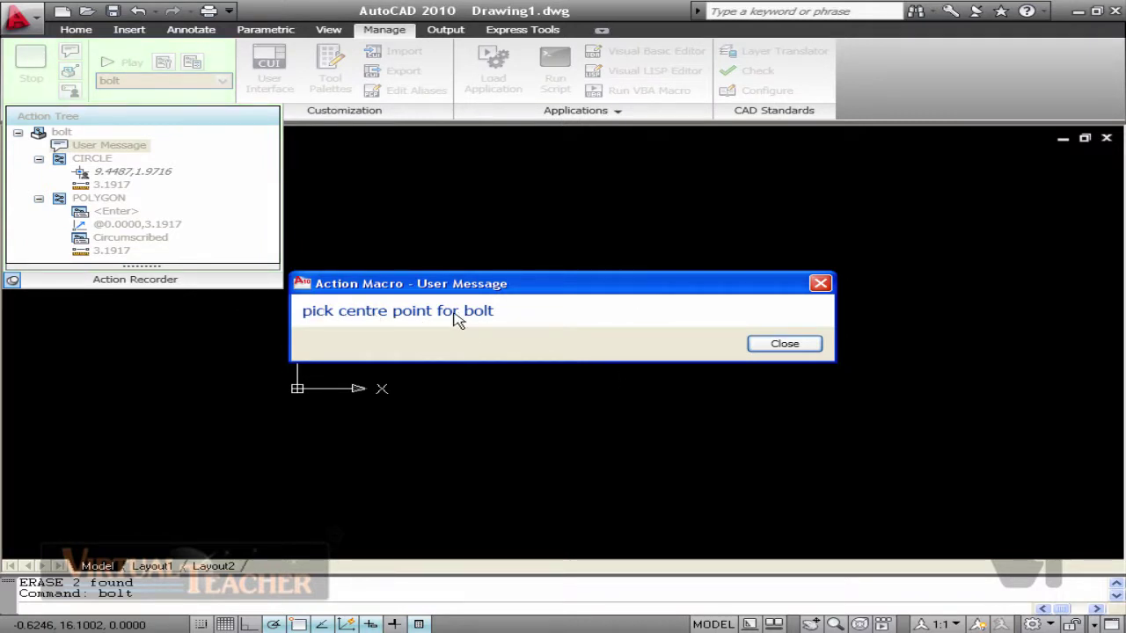
left_click(785, 344)
left_click(686, 286)
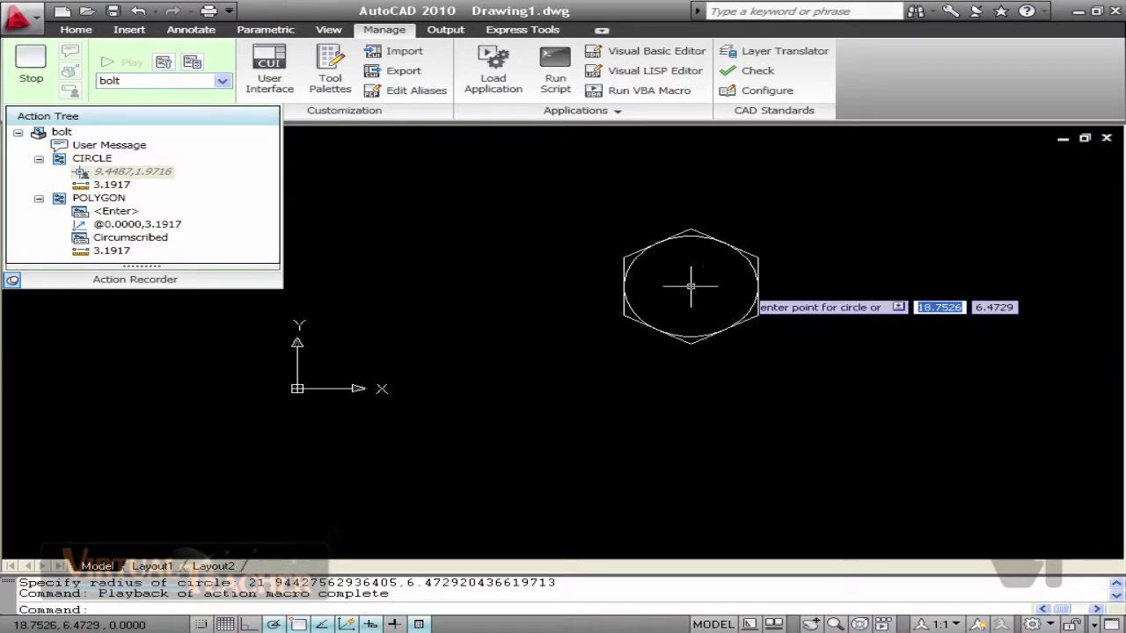
key("Return")
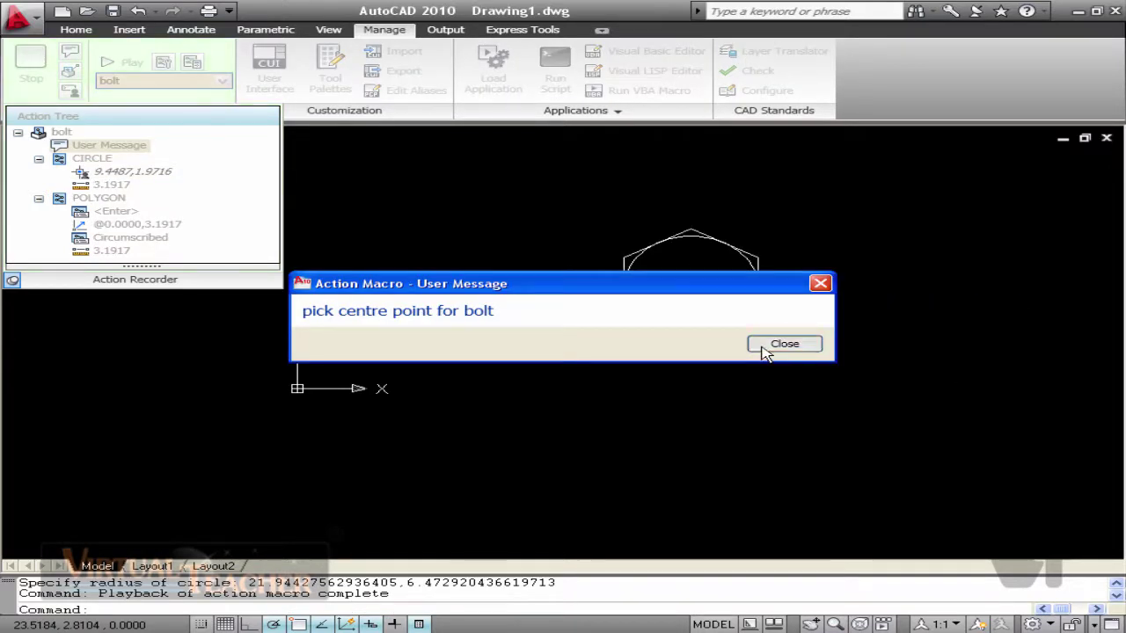
left_click(785, 344)
left_click(953, 352)
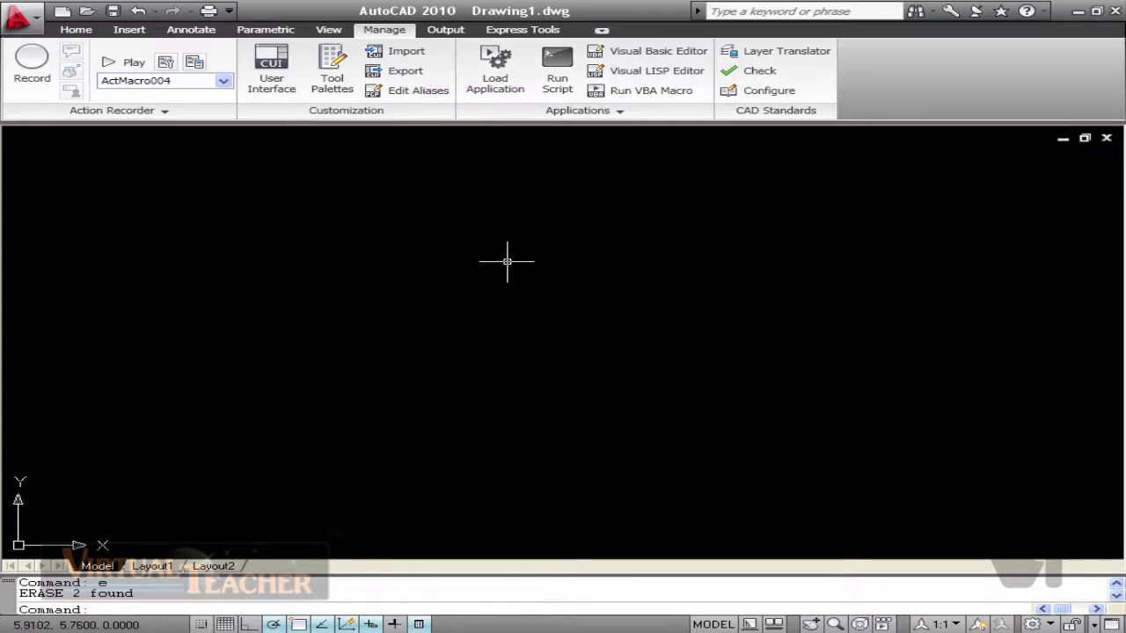
type("rec")
key("Return")
left_click(422, 253)
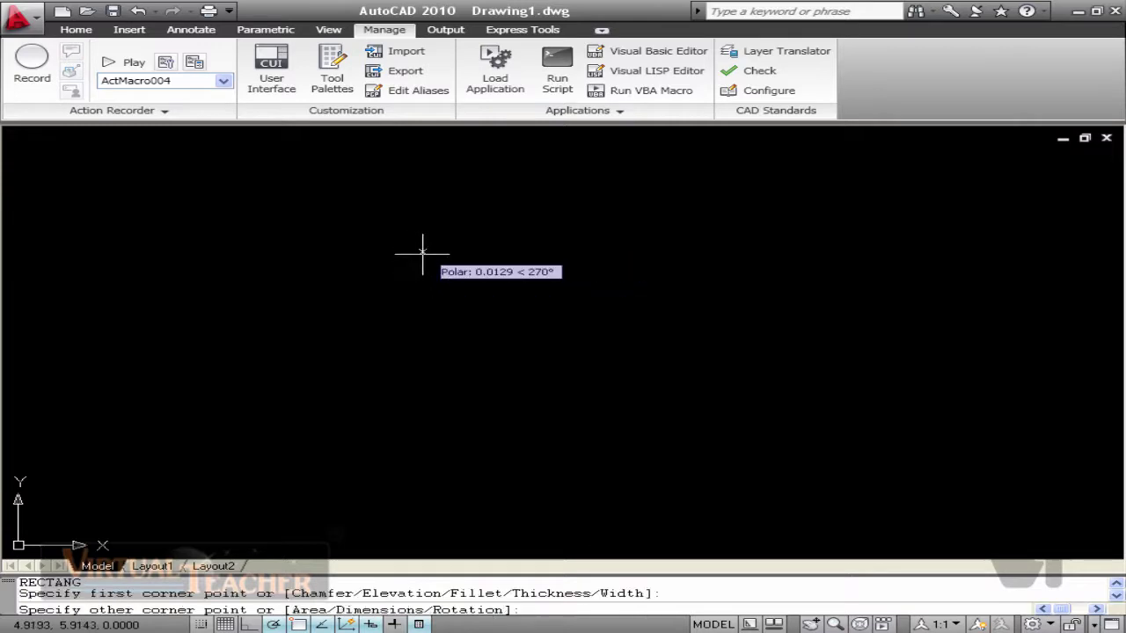
left_click(628, 427)
type("h")
key("Return")
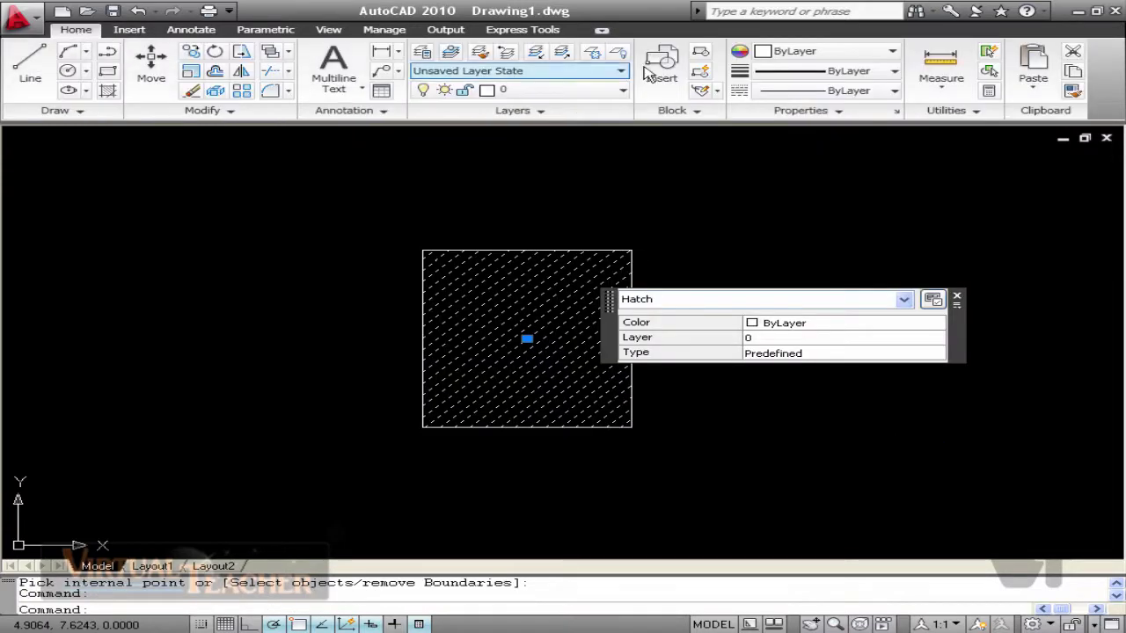
key("Escape")
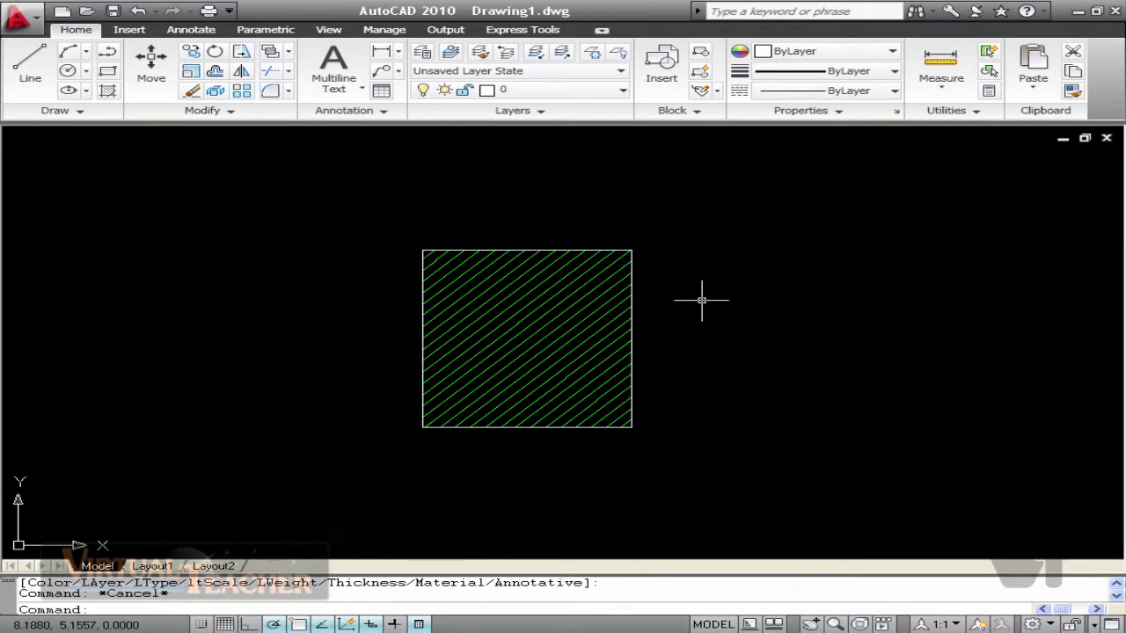
left_click(648, 283)
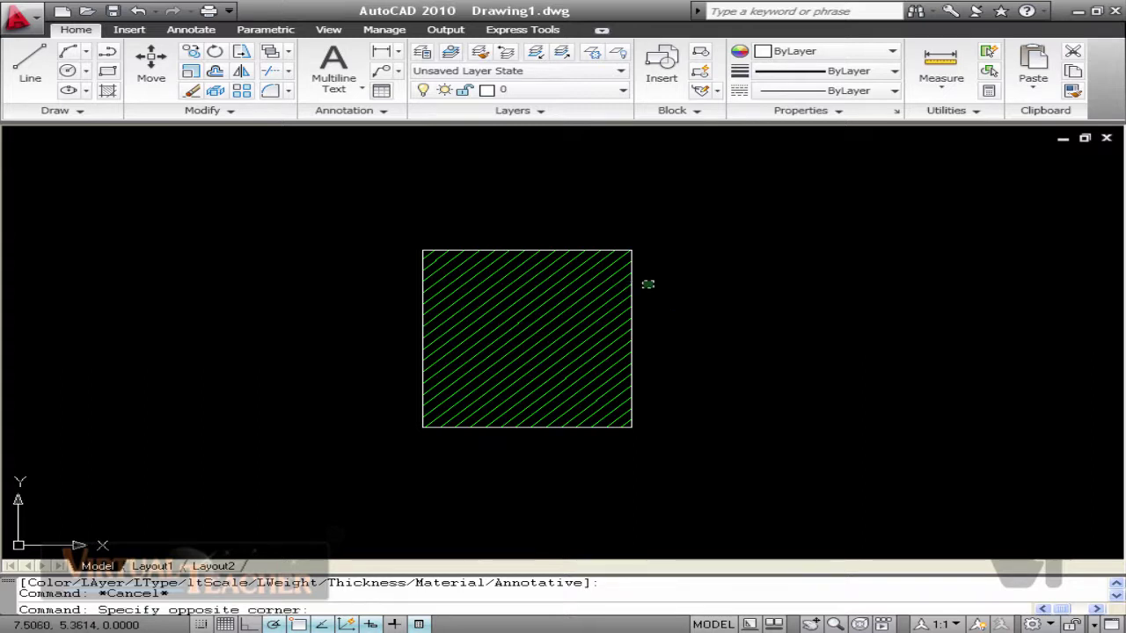
left_click(579, 299)
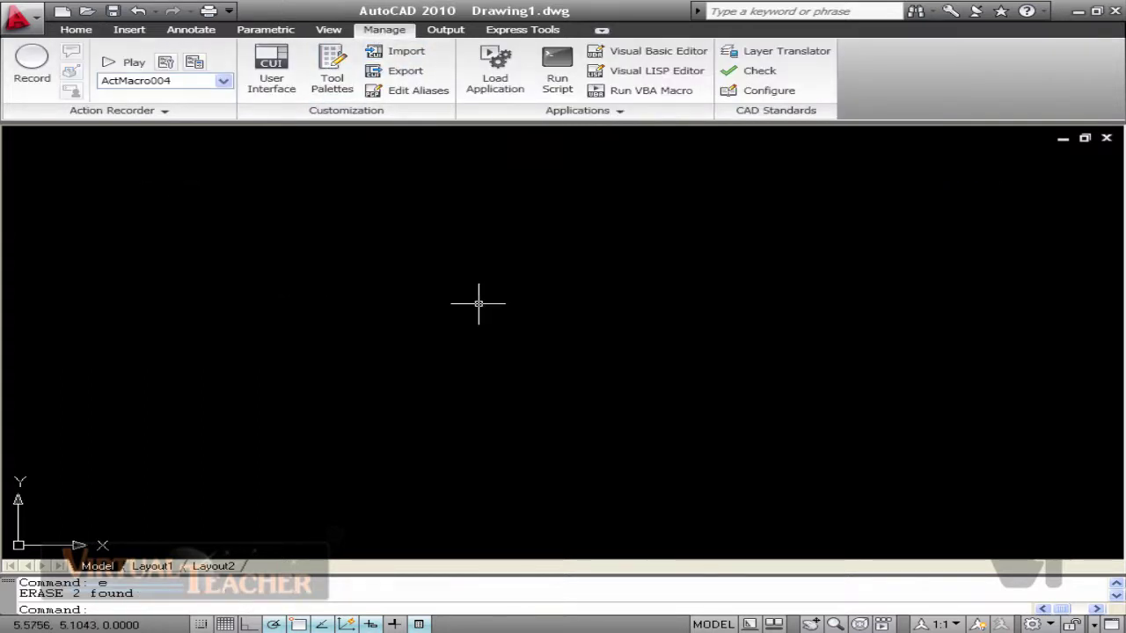
type("rec")
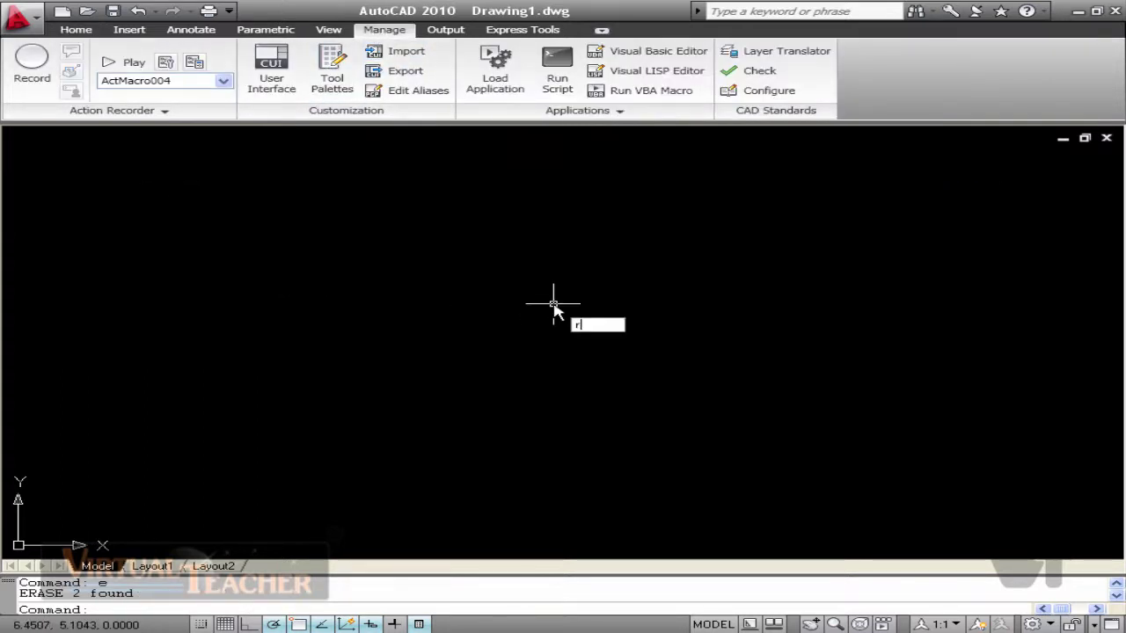
key("Return")
Draw a rectangle and start recording a new action macro
left_click(490, 245)
left_click(701, 464)
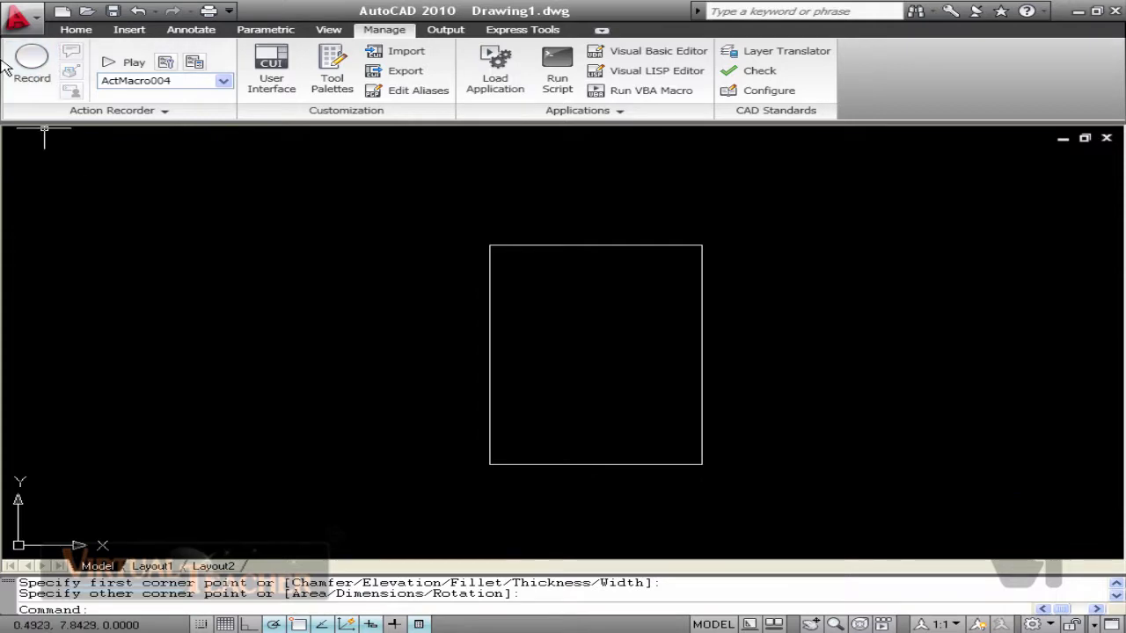
left_click(24, 68)
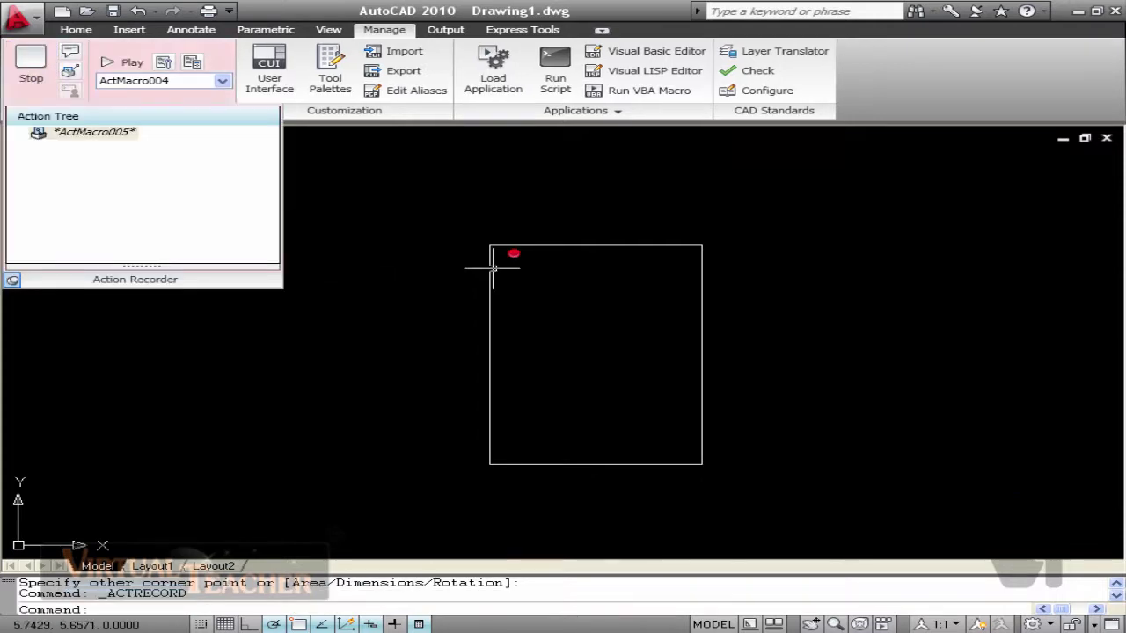
Hatch the rectangle by picking inside it and set the hatch colour to Green
type("h")
key("Return")
left_click(662, 129)
left_click(603, 396)
key("Return")
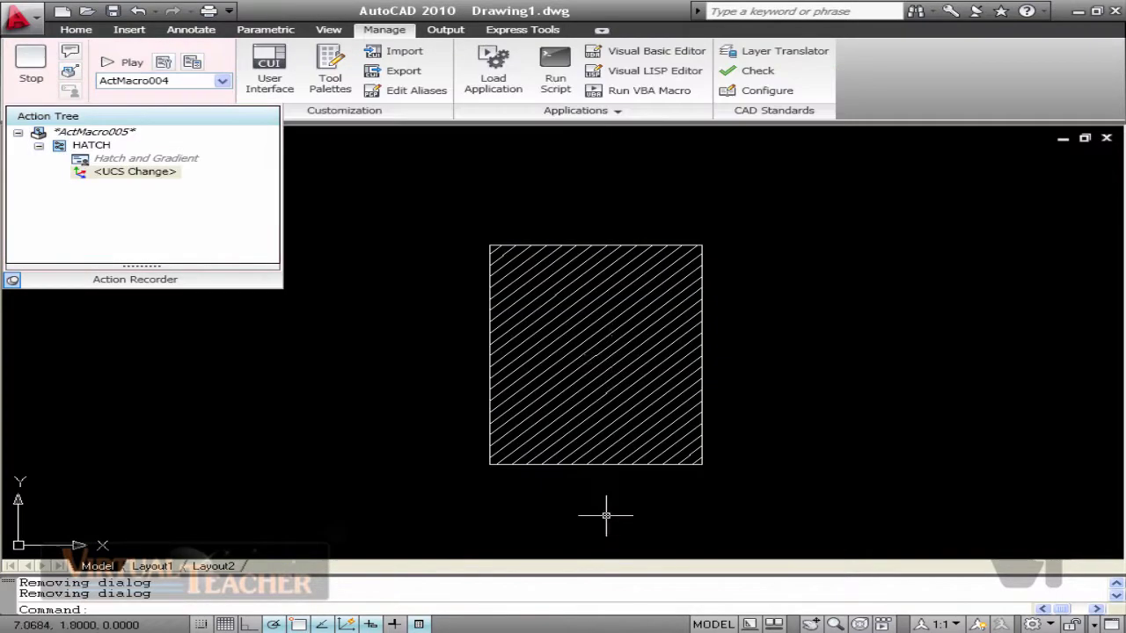
left_click(603, 340)
left_click(827, 51)
left_click(804, 168)
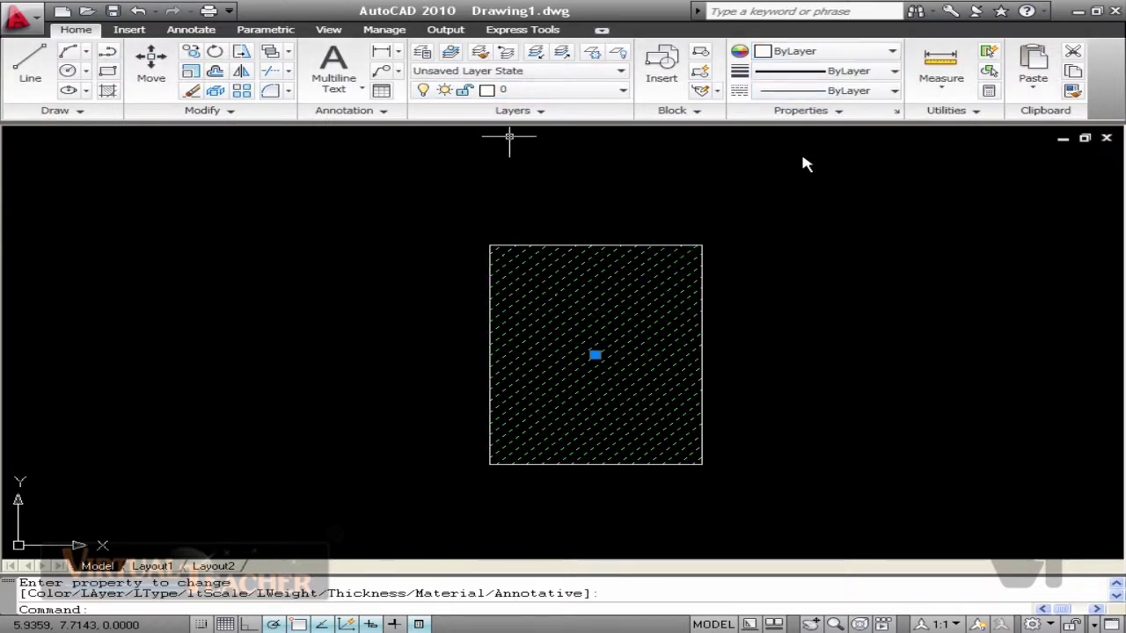
key("Escape")
Stop recording and save the macro as ActMacro005
left_click(383, 30)
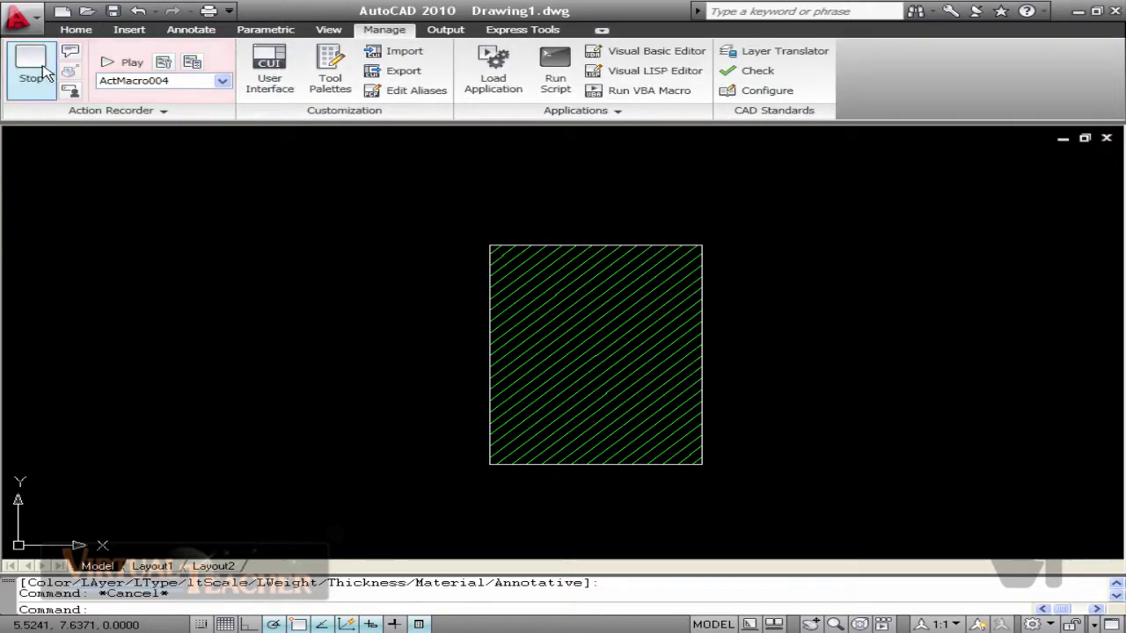
left_click(44, 74)
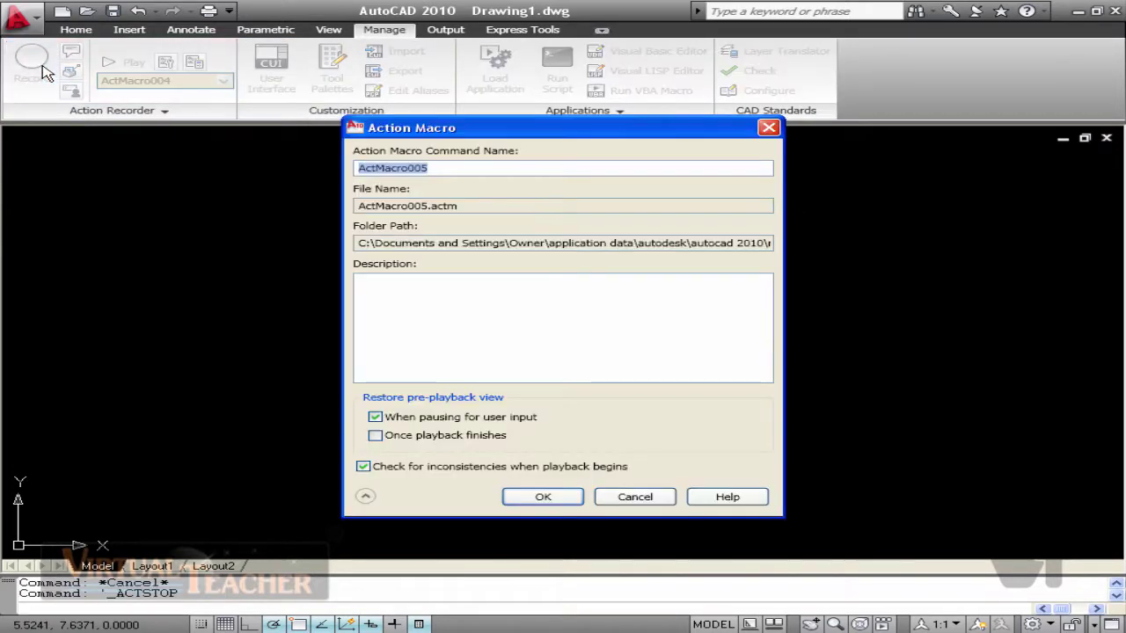
left_click(563, 496)
Erase the rectangle and hatch, and begin a new circle
left_click_drag(725, 440, 561, 440)
key("Delete")
type("c")
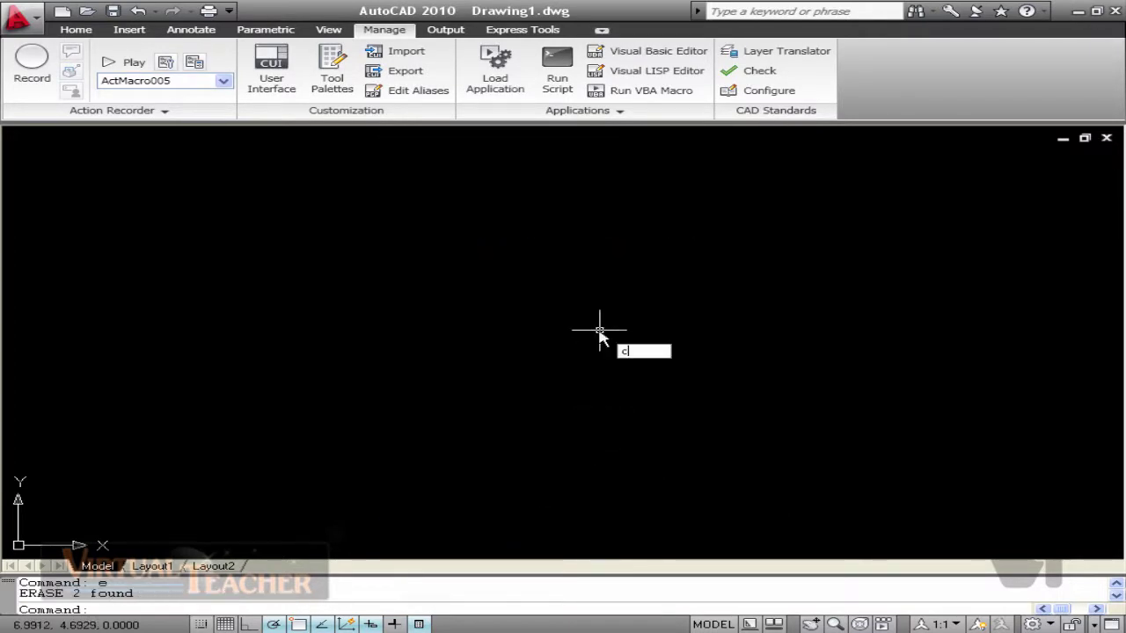
key("Return")
Draw a circle and play ActMacro005 to hatch it green
left_click(596, 331)
left_click(594, 426)
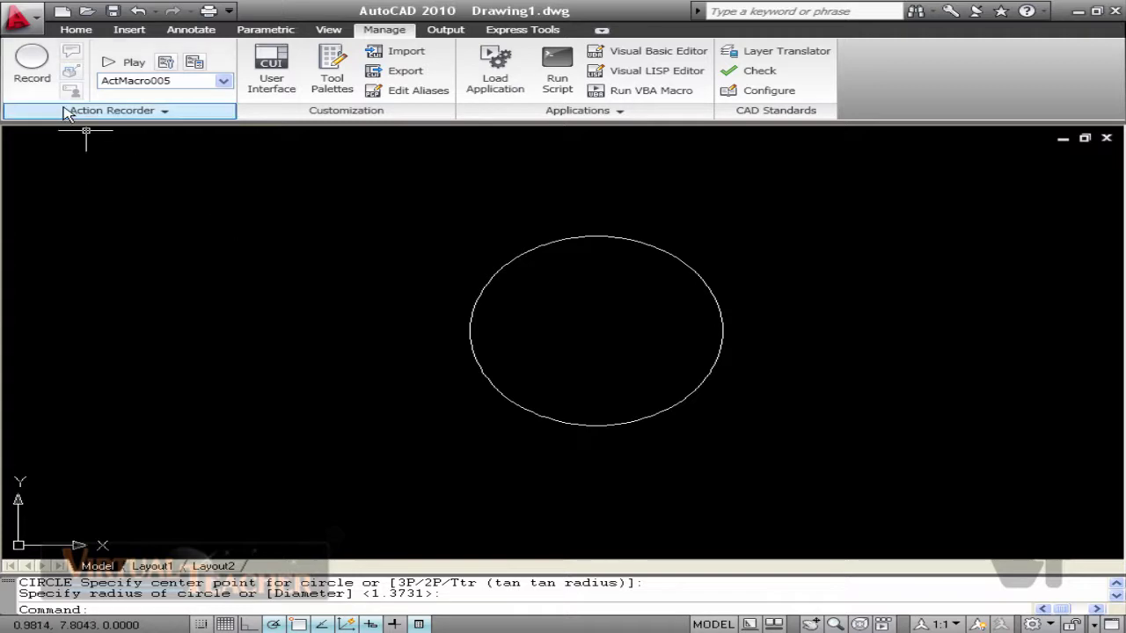
left_click(124, 65)
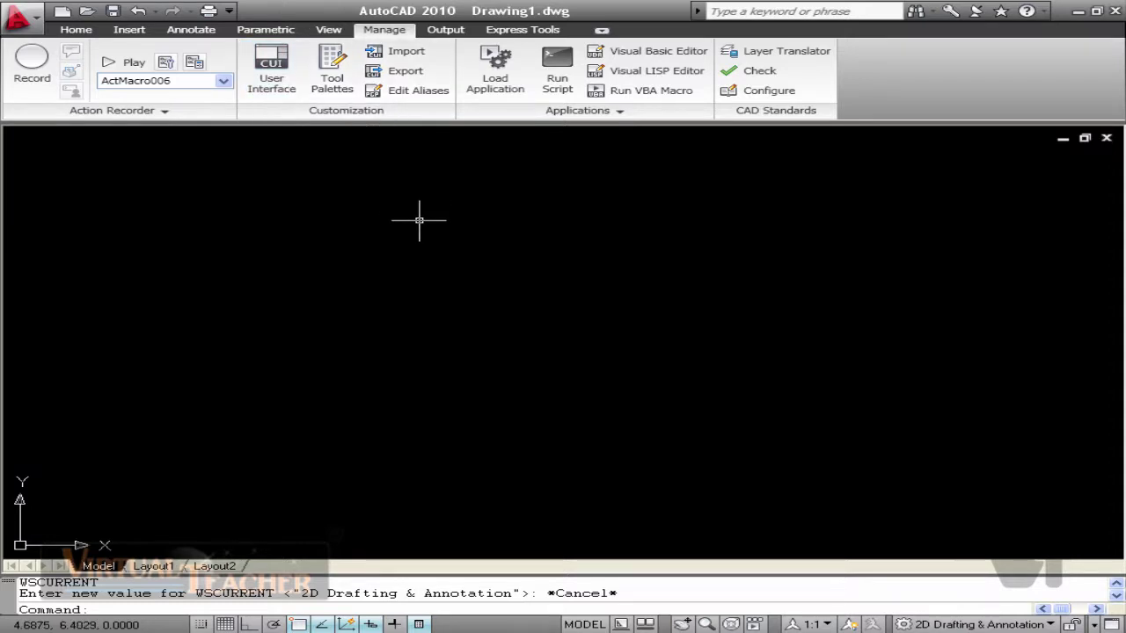
Try the 3D Modeling and AutoCAD Classic workspaces, then return to 2D Drafting & Annotation
left_click(293, 77)
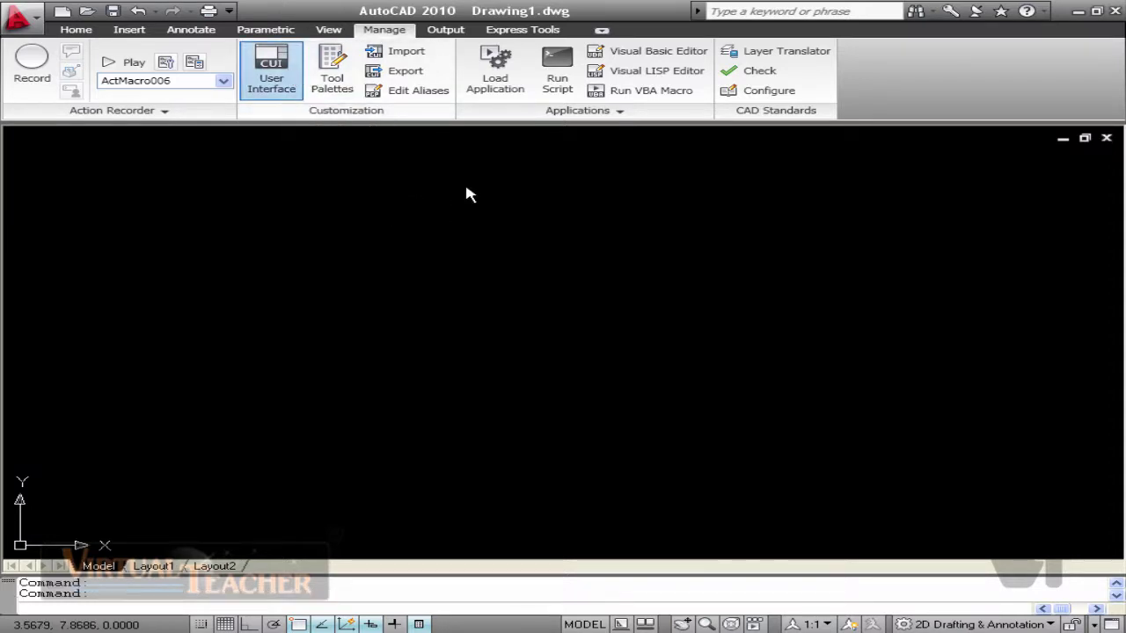
left_click(1048, 624)
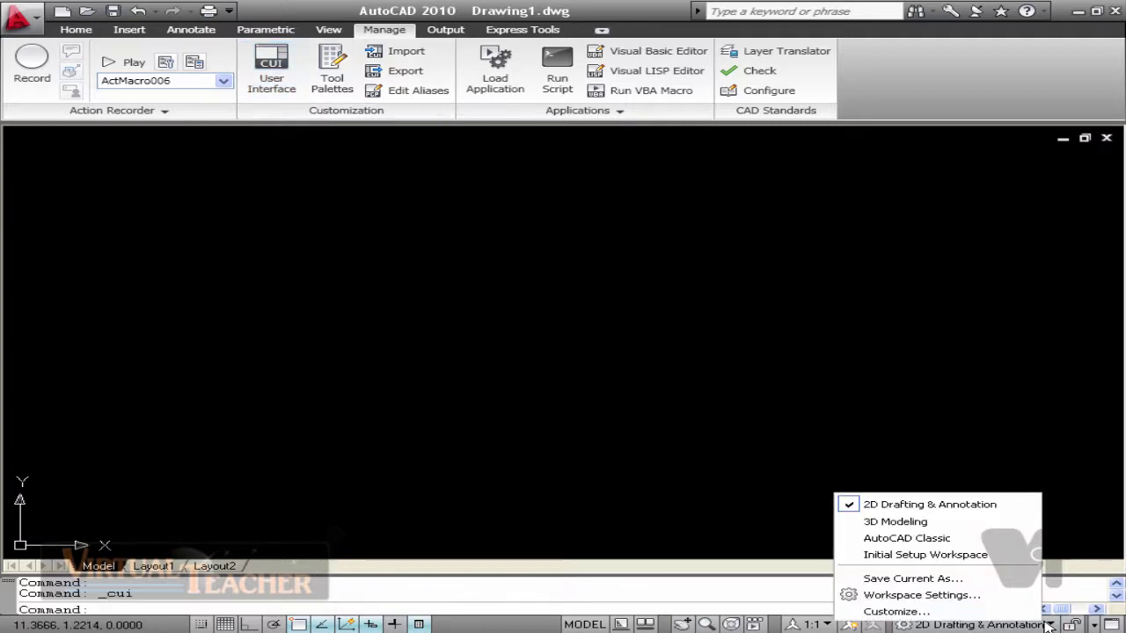
left_click(970, 523)
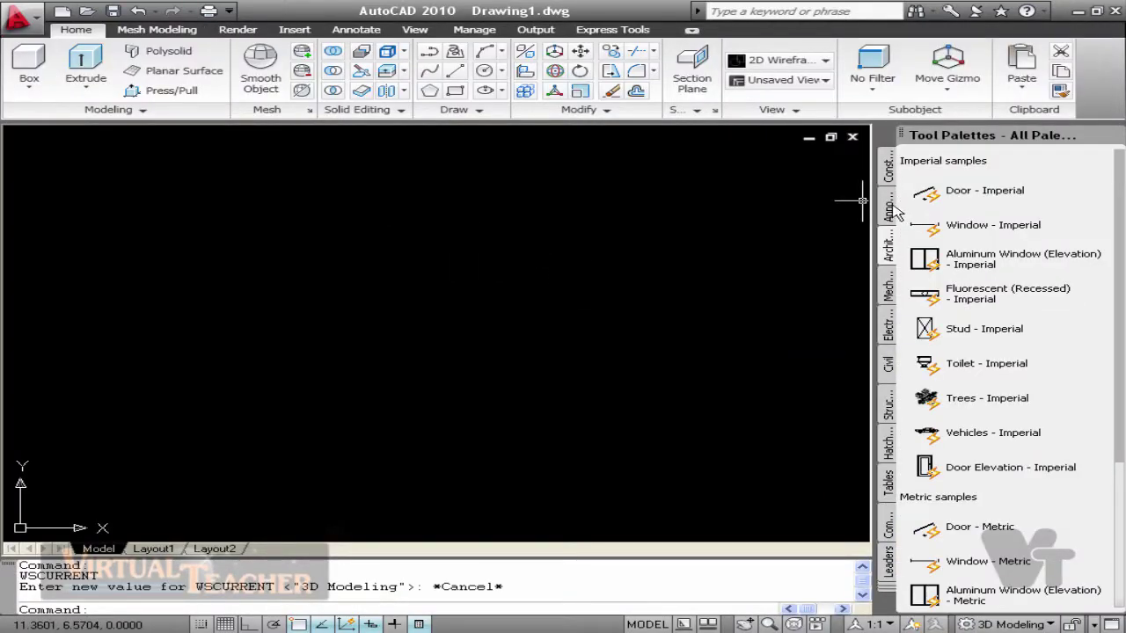
left_click(1038, 625)
left_click(941, 469)
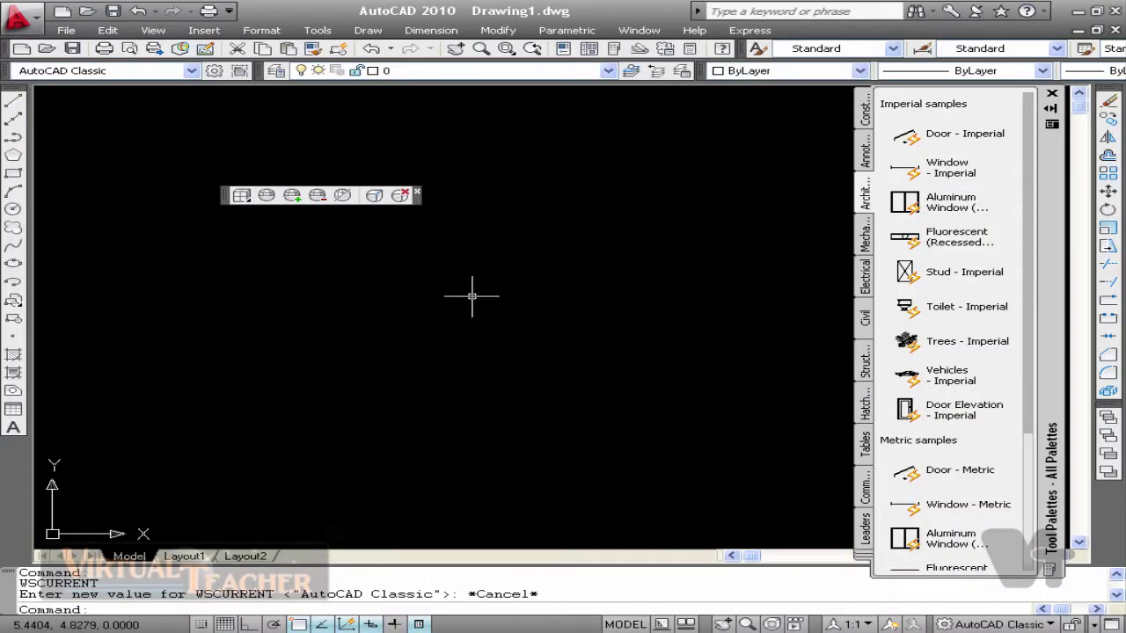
left_click(1048, 627)
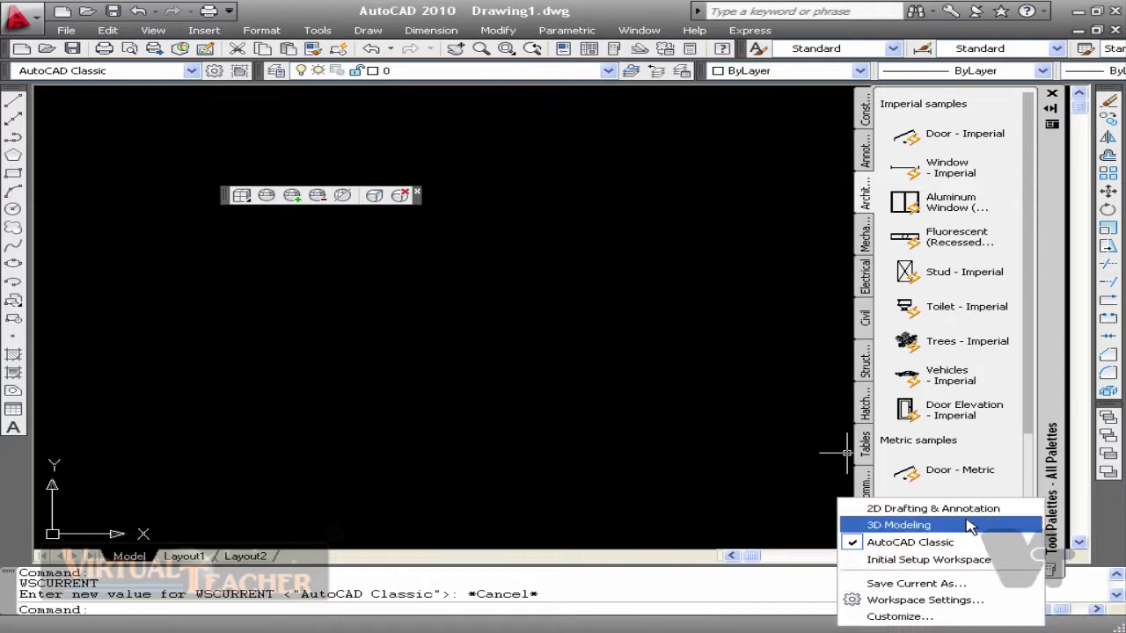
left_click(965, 513)
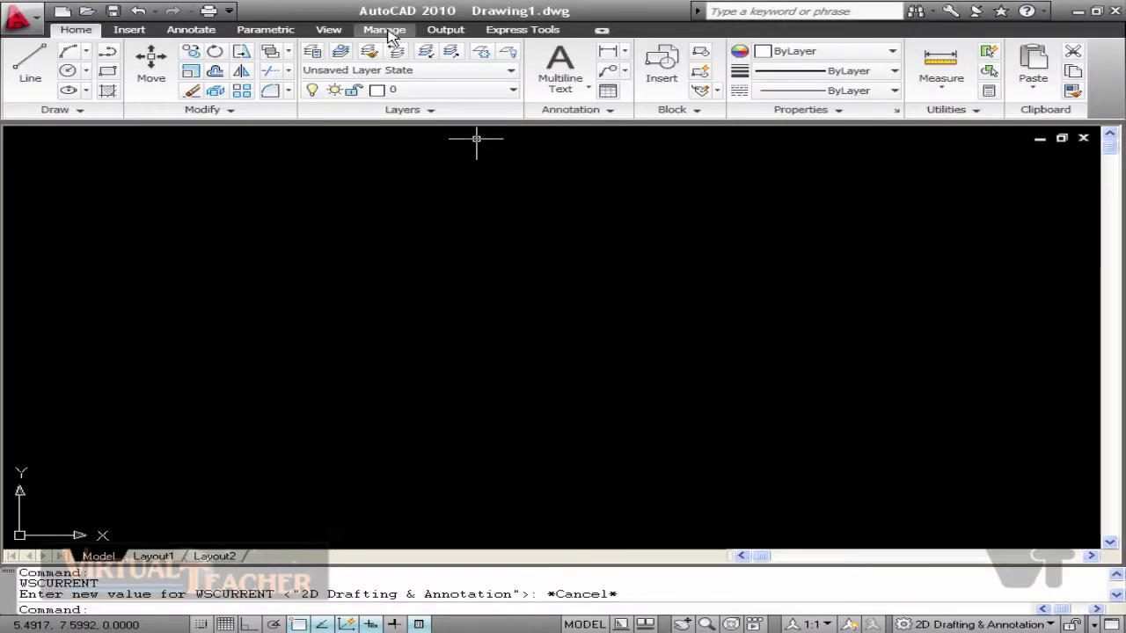
left_click(387, 32)
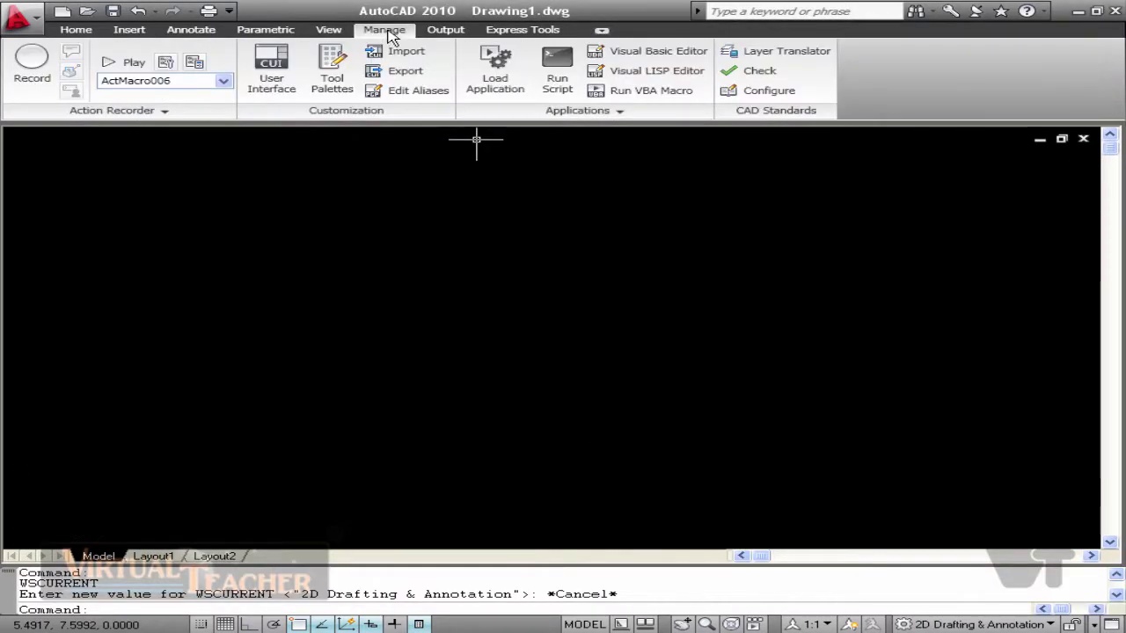
In CUI, add a new workspace named 'my work space' and start customizing its contents
left_click(287, 75)
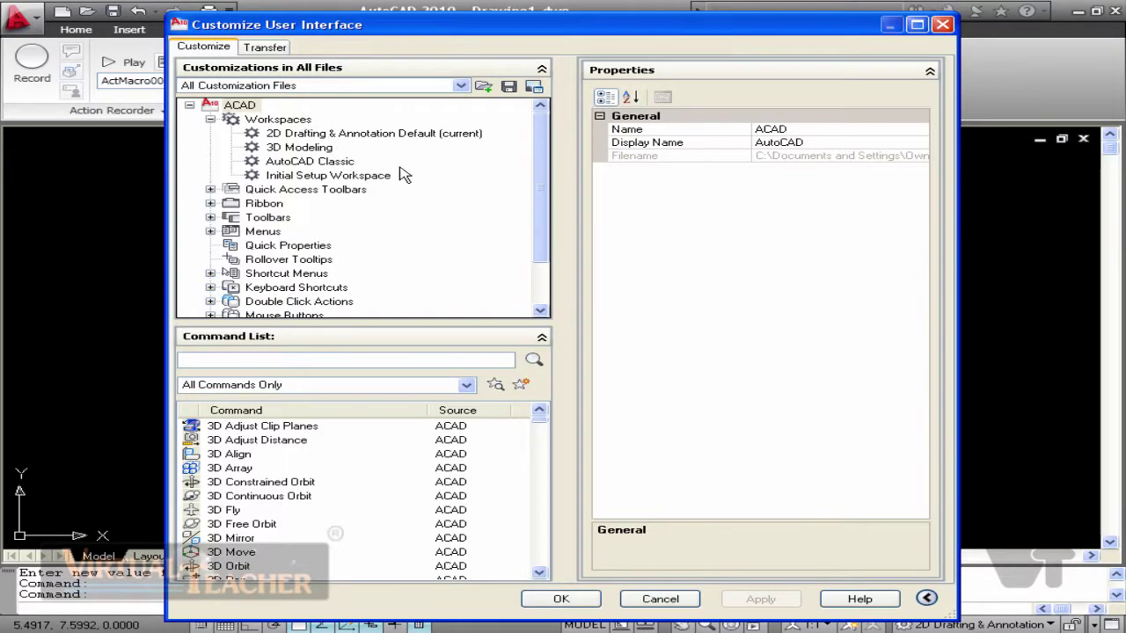
left_click(401, 166)
right_click(400, 166)
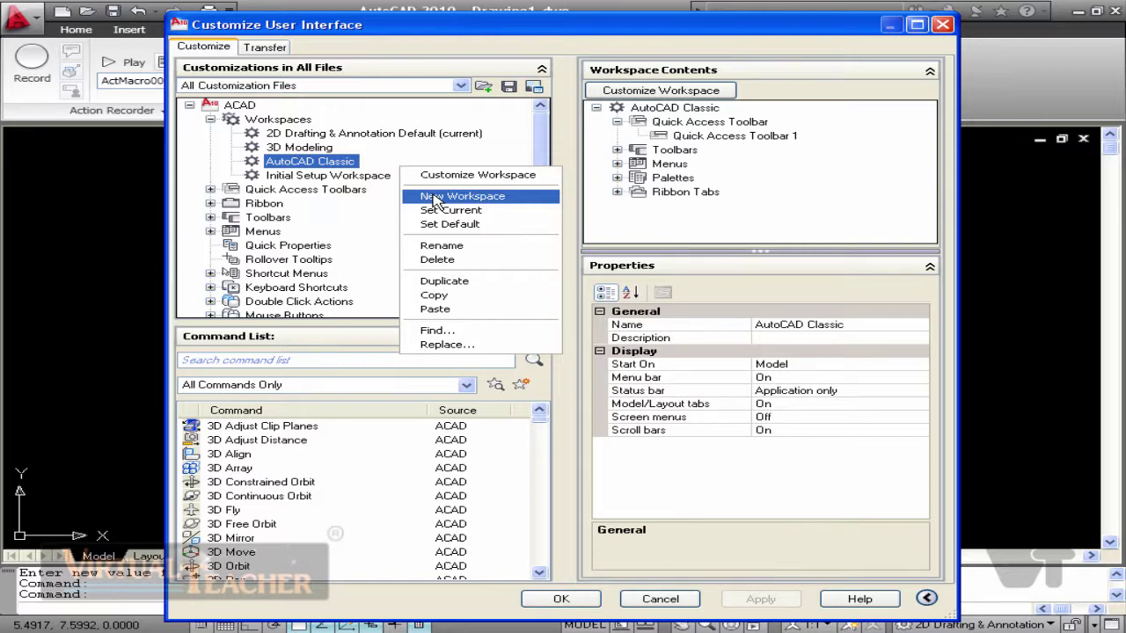
left_click(434, 197)
type("m")
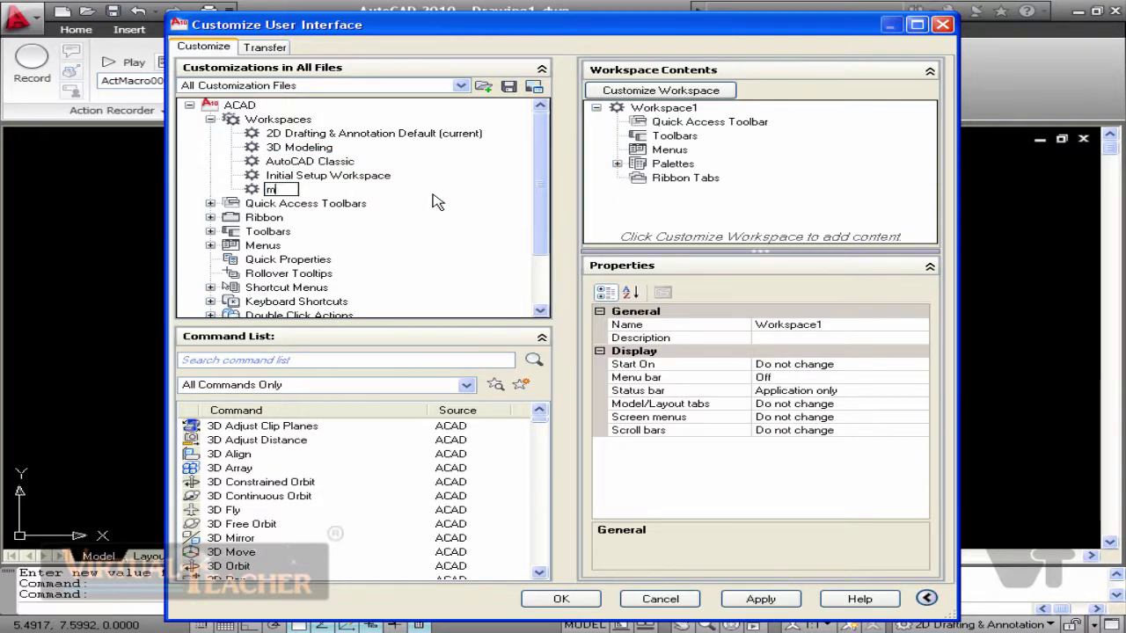
type("y work sp")
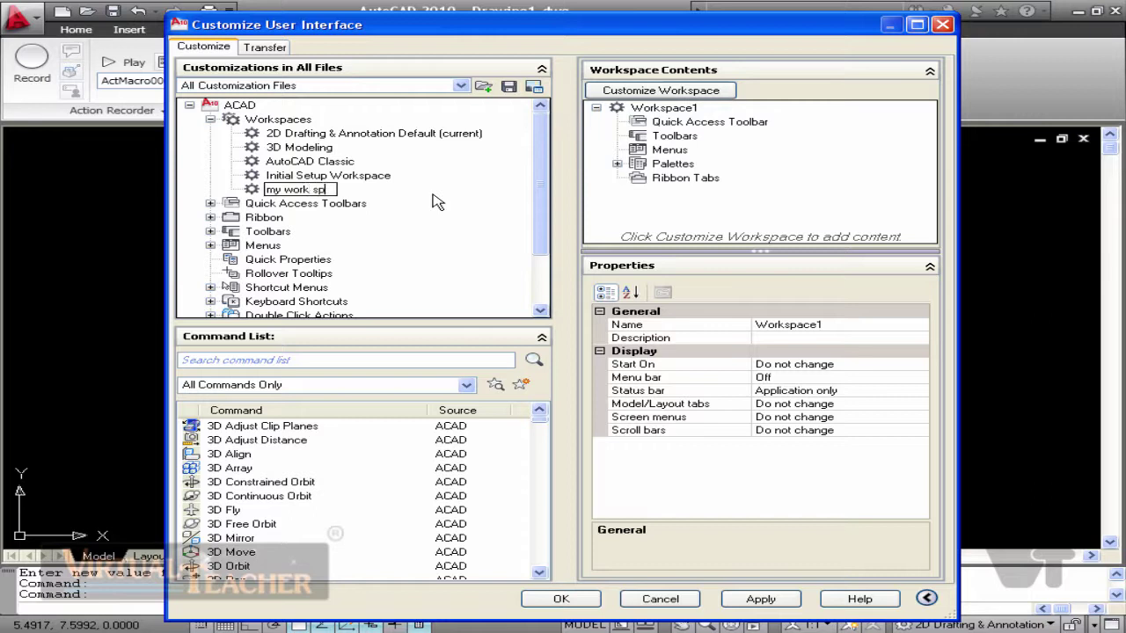
type("ace")
key("Return")
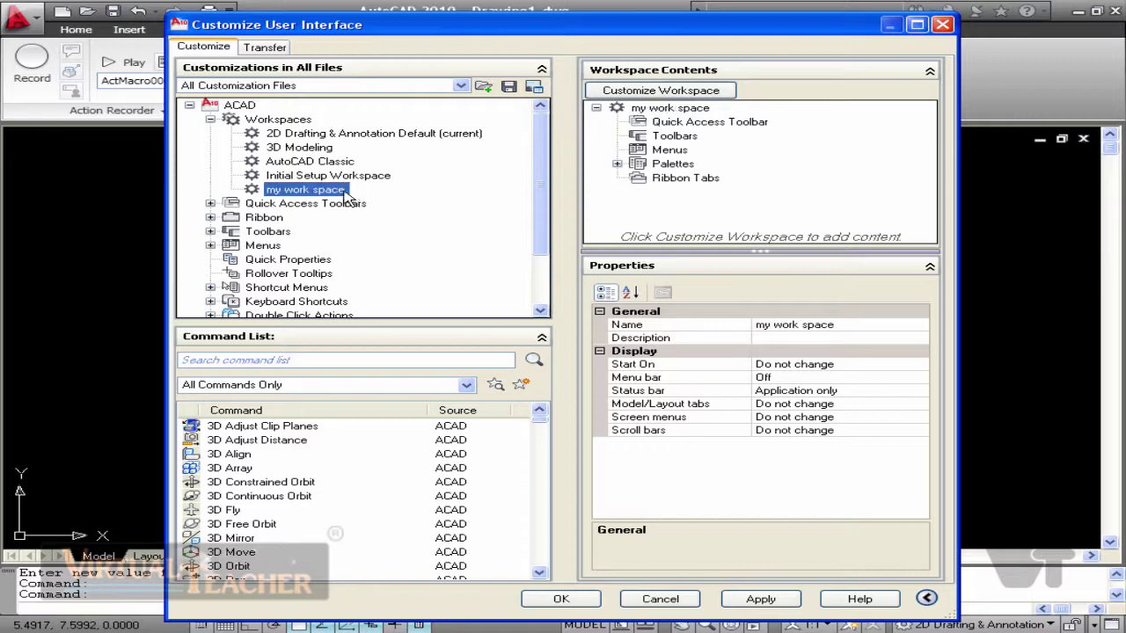
left_click(658, 91)
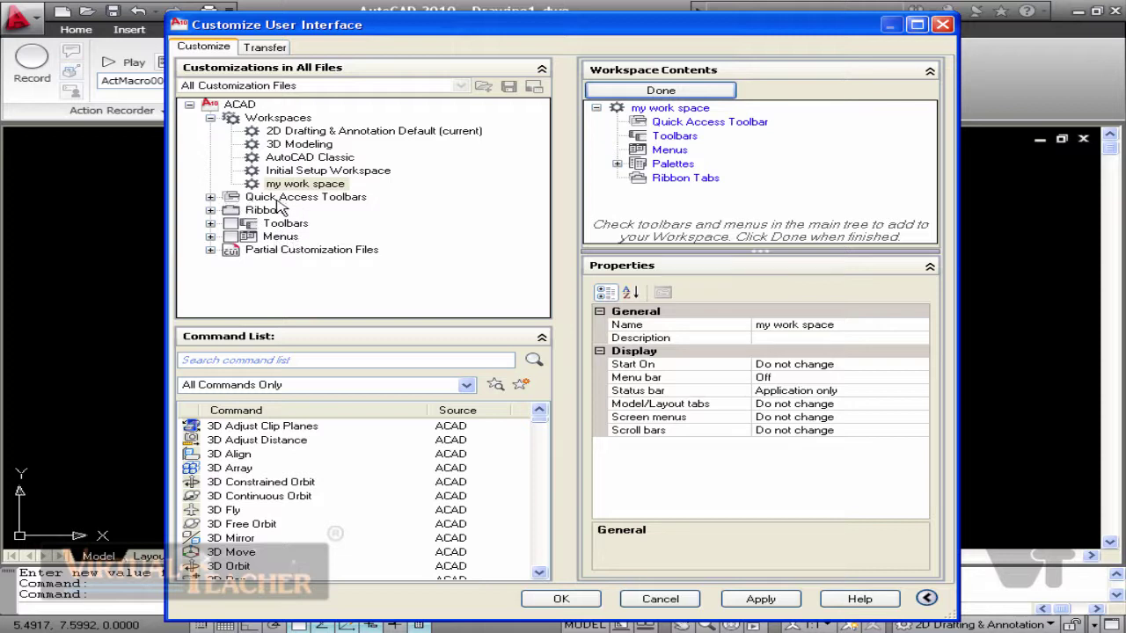
Add Quick Access Toolbar 1 to the workspace
left_click(210, 197)
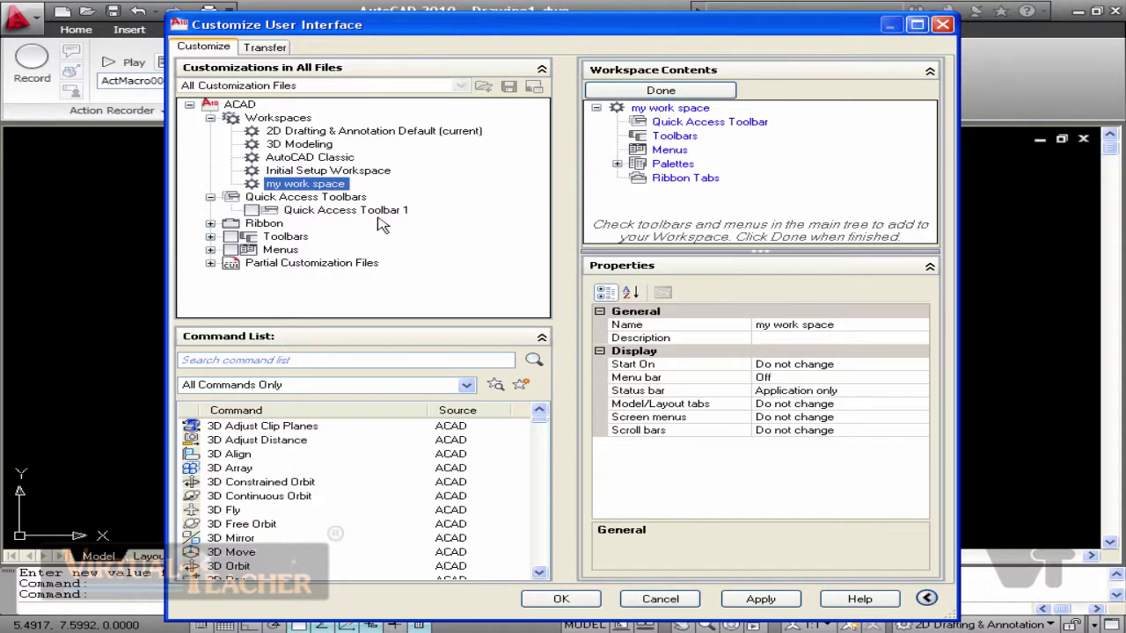
left_click(252, 211)
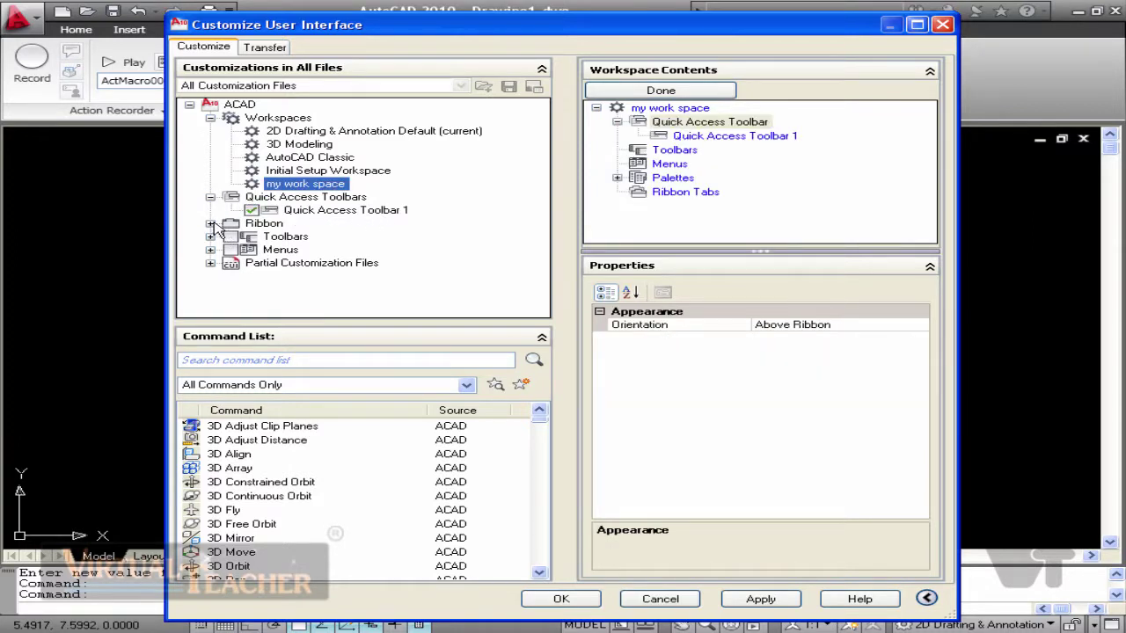
left_click_drag(846, 25, 866, 121)
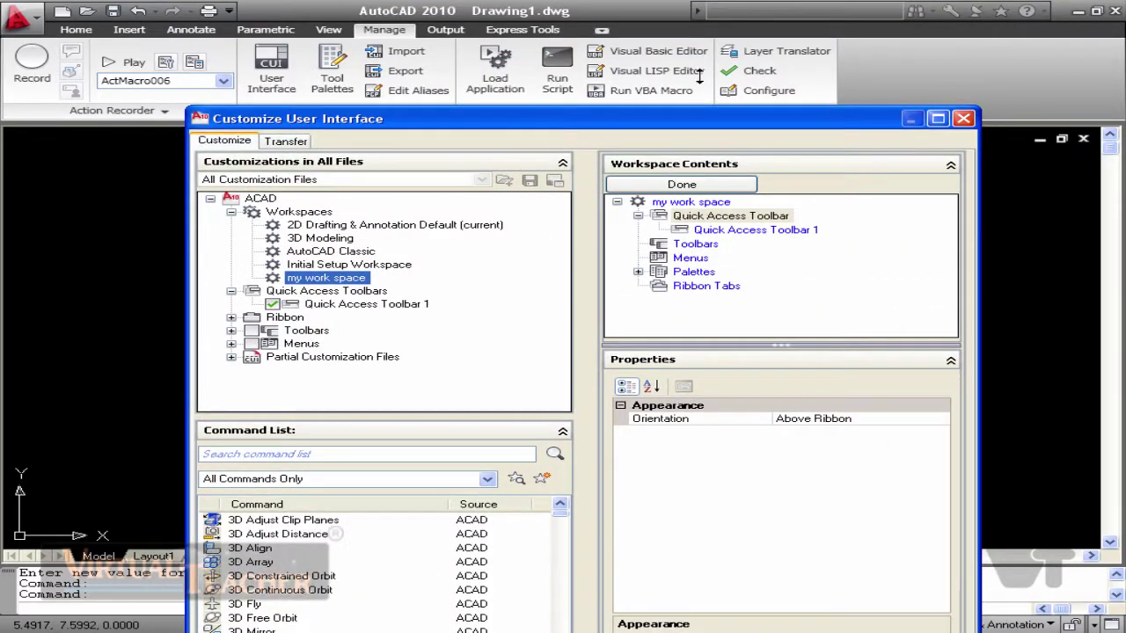
left_click_drag(681, 121, 676, 33)
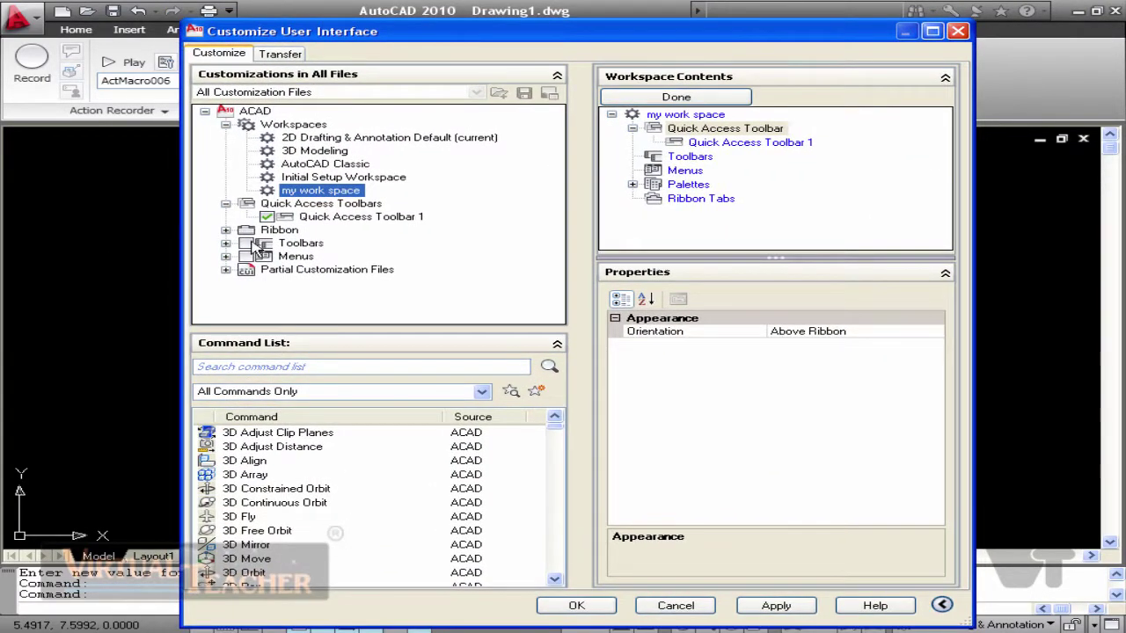
Add the Home - 2D, Insert, Manage and Output ribbon tabs
left_click(226, 229)
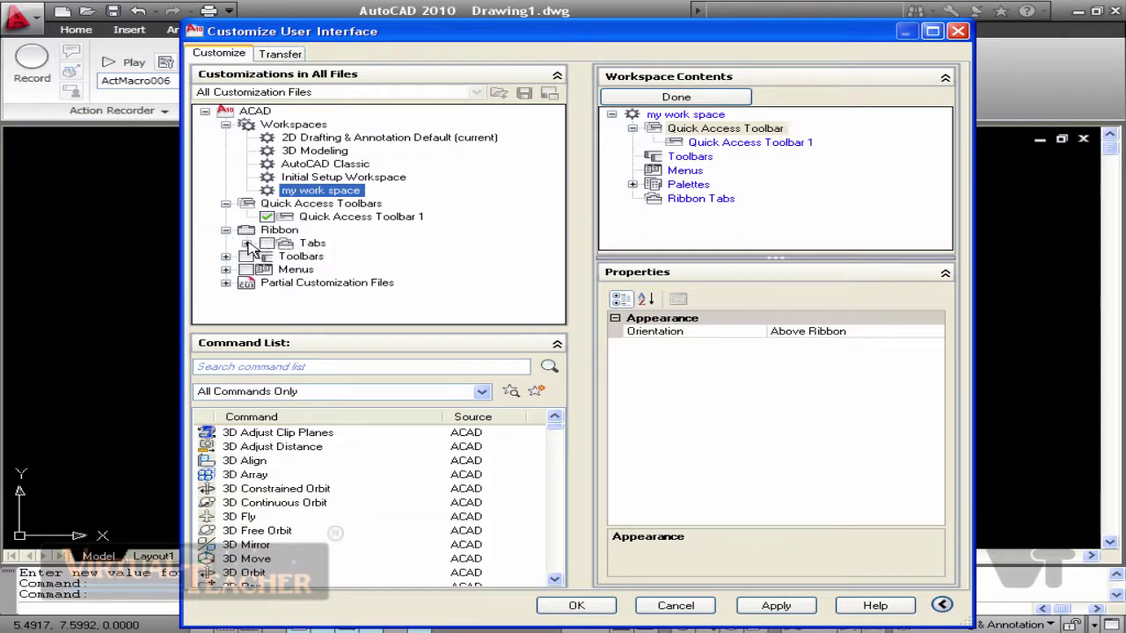
left_click(247, 244)
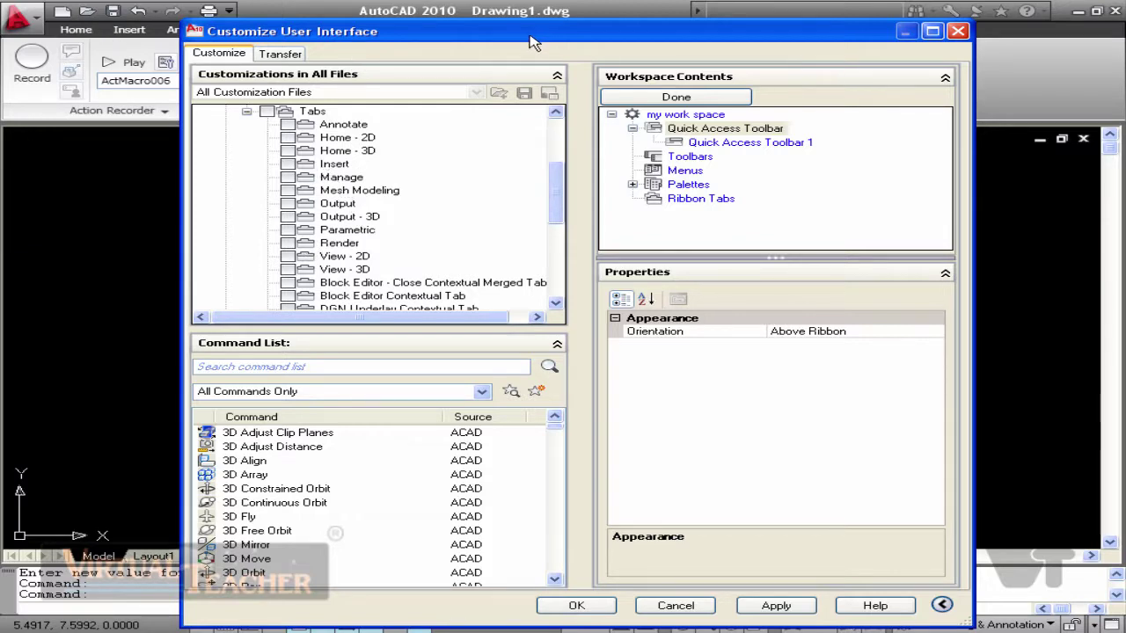
left_click_drag(531, 40, 534, 123)
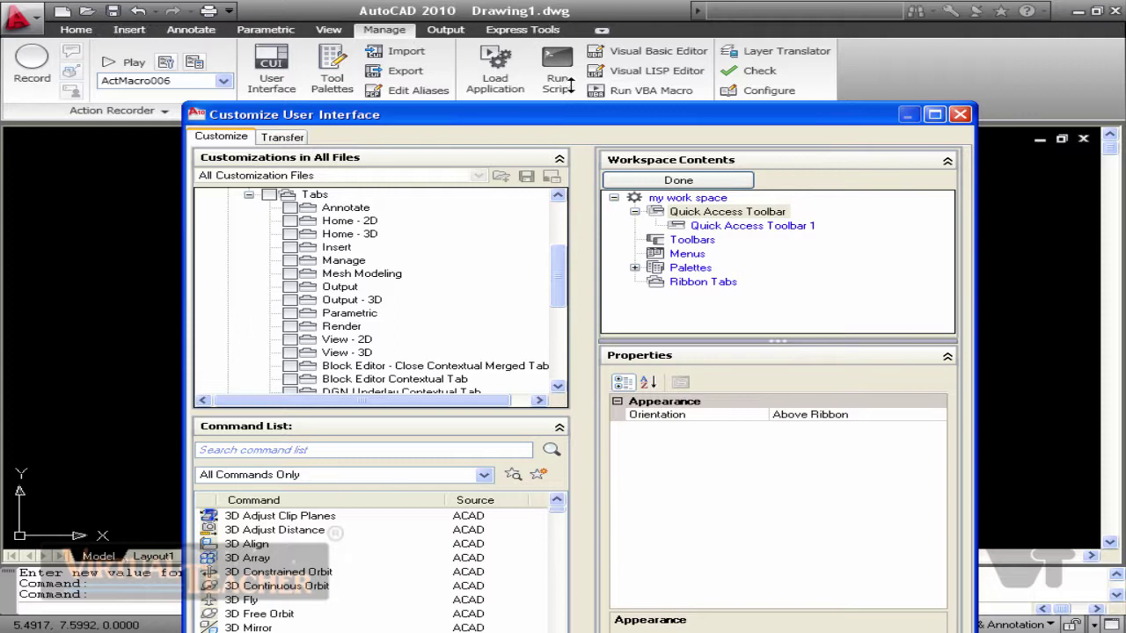
left_click_drag(562, 115, 555, 20)
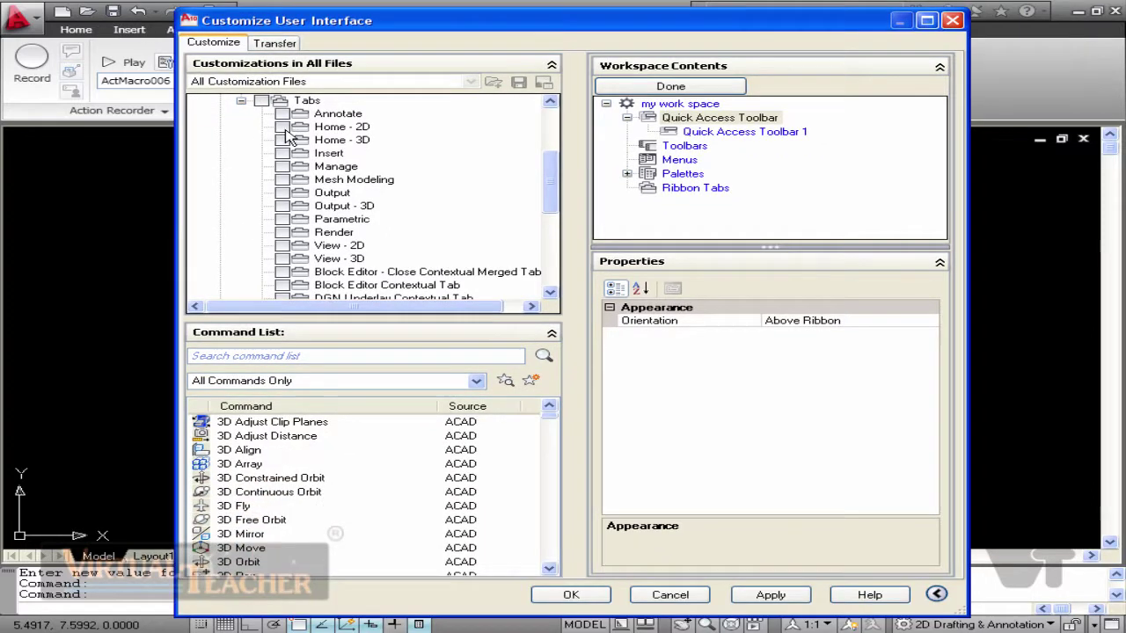
left_click(281, 127)
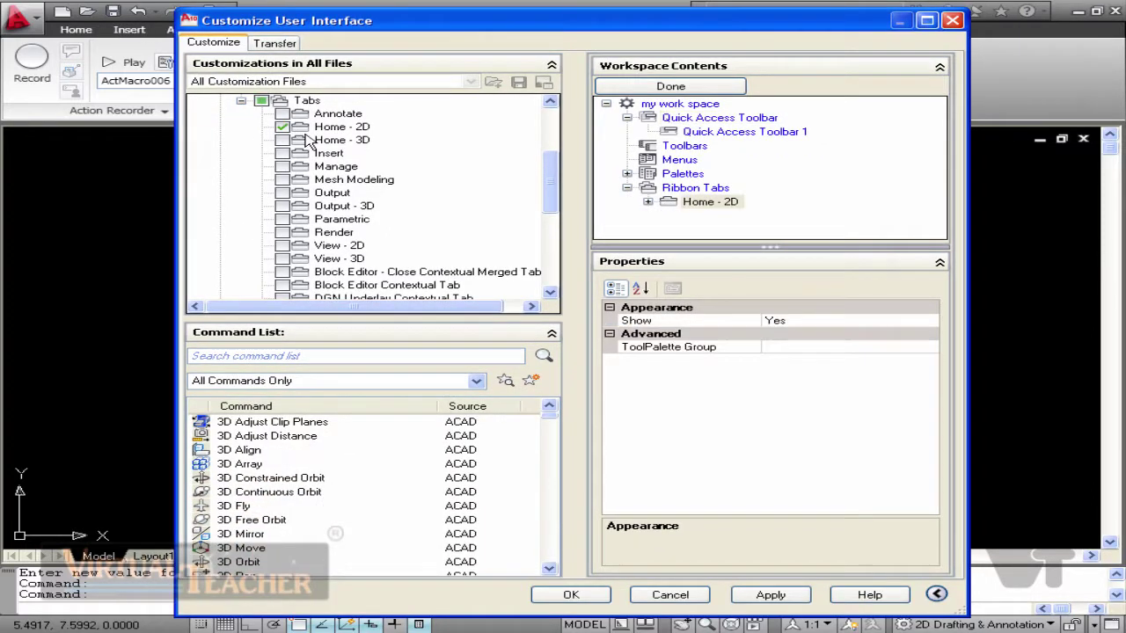
left_click(281, 153)
left_click(281, 167)
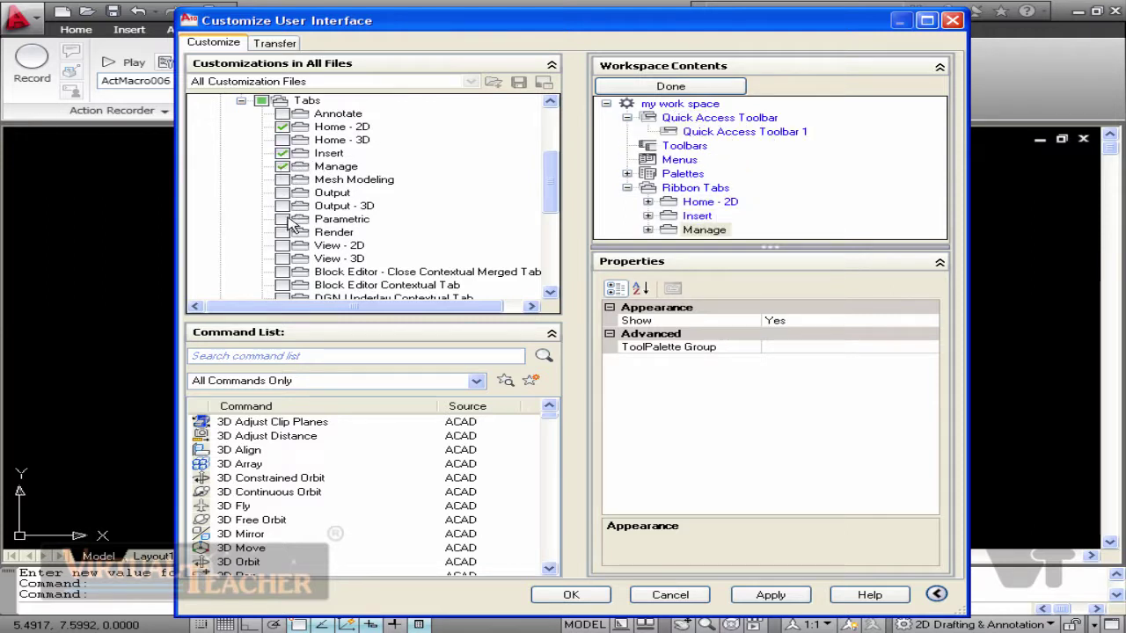
left_click(281, 192)
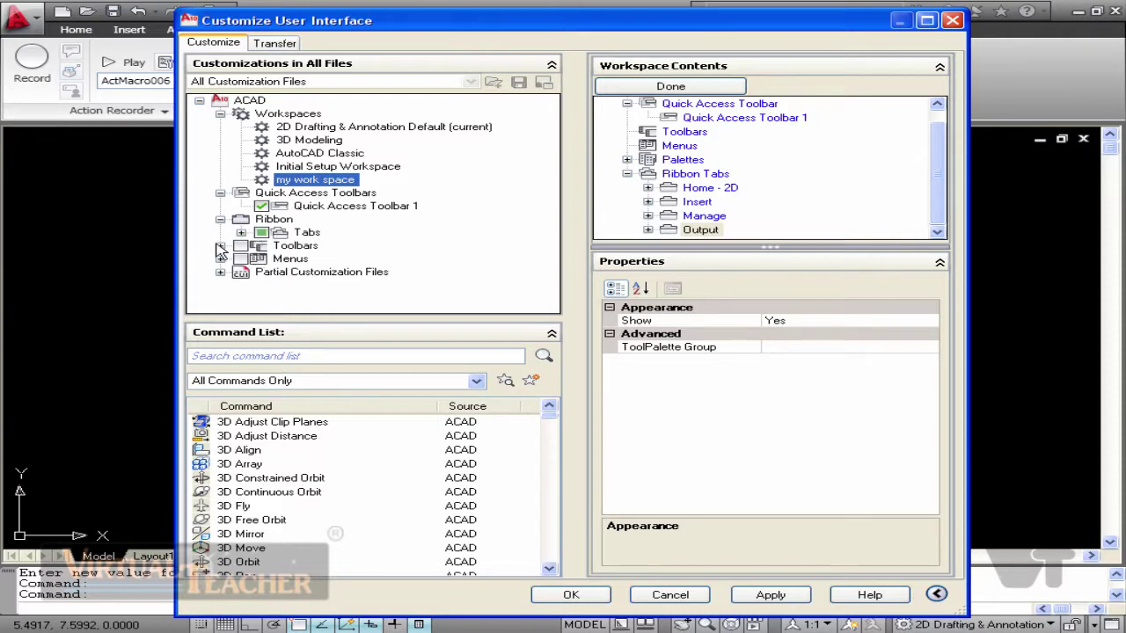
Add the Modify II and Layers toolbars
left_click(220, 246)
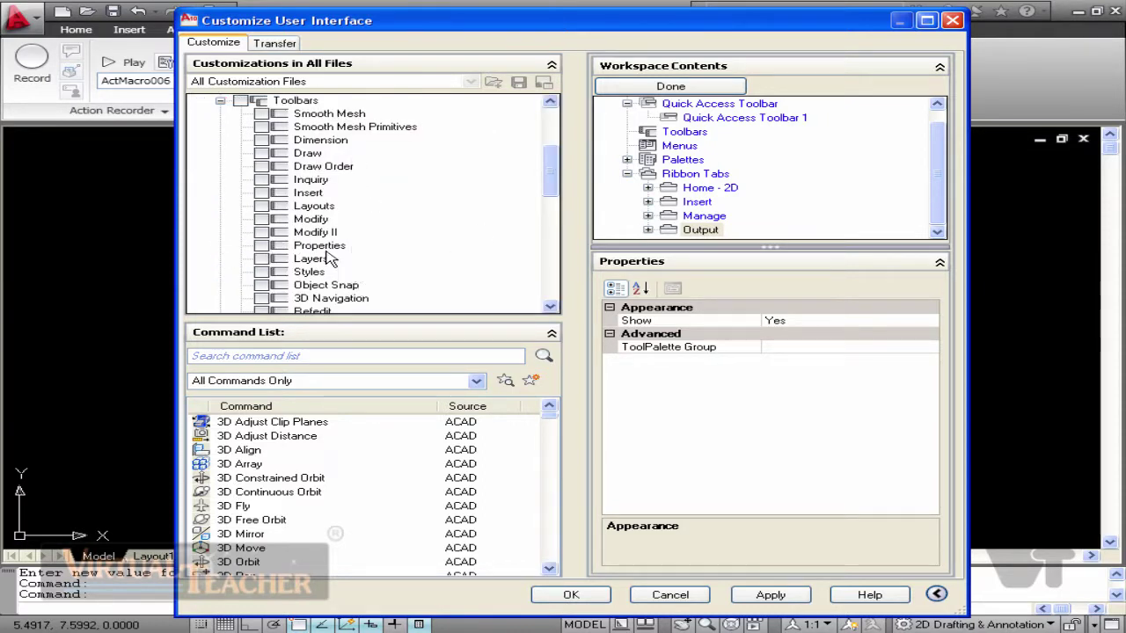
left_click(262, 232)
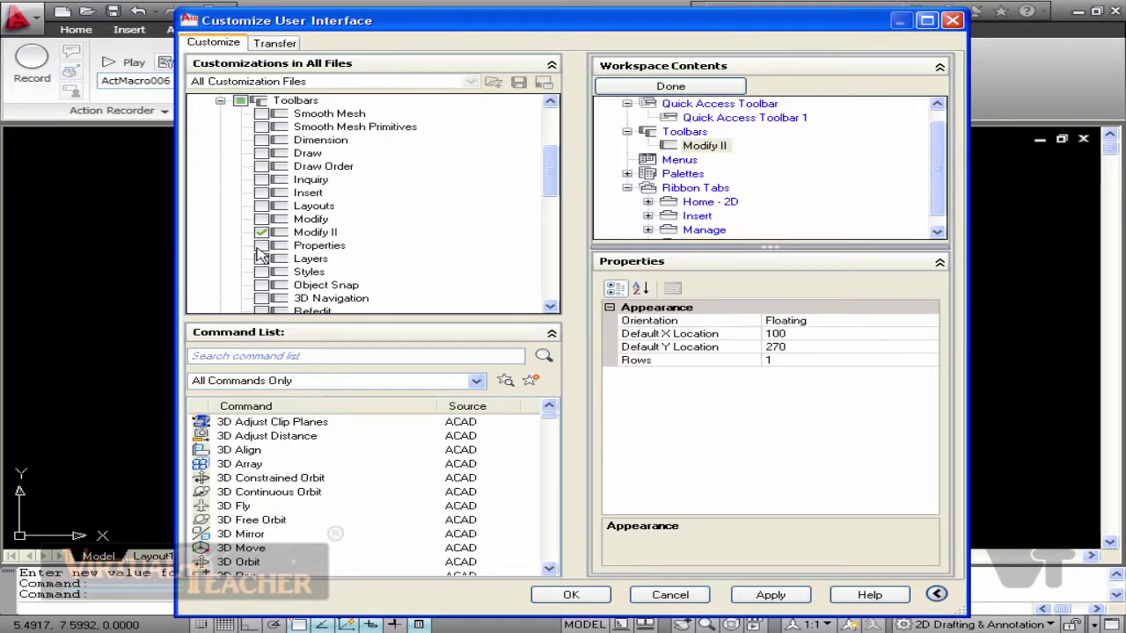
left_click(262, 260)
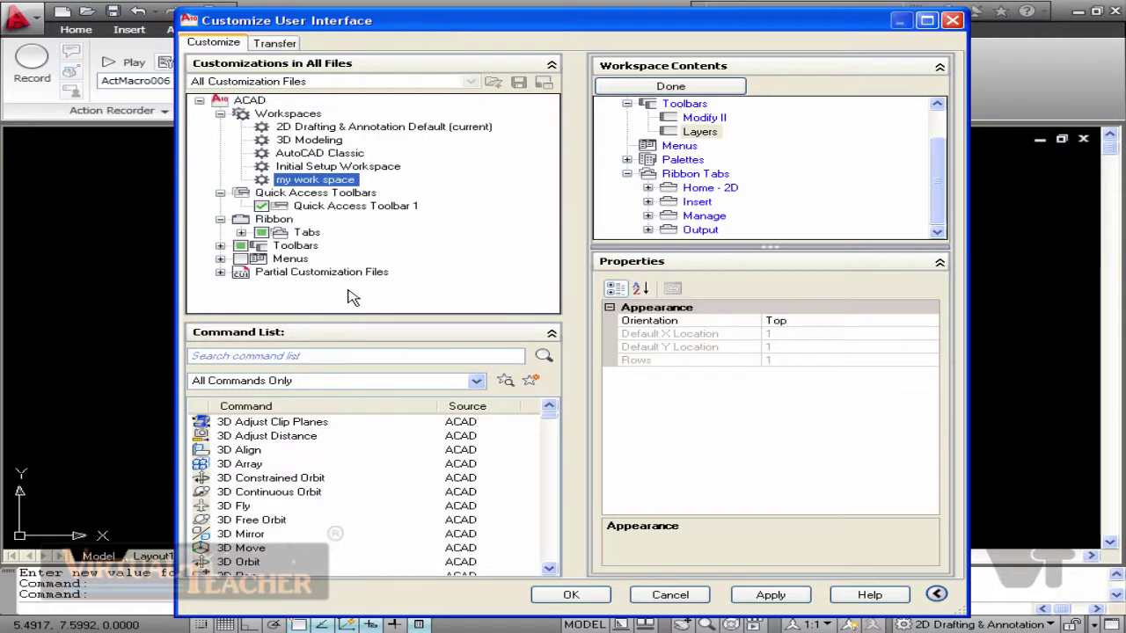
Clear all menus, tick only File, Edit, View, Insert, Format and Tools, then click Done
left_click(239, 259)
left_click(220, 259)
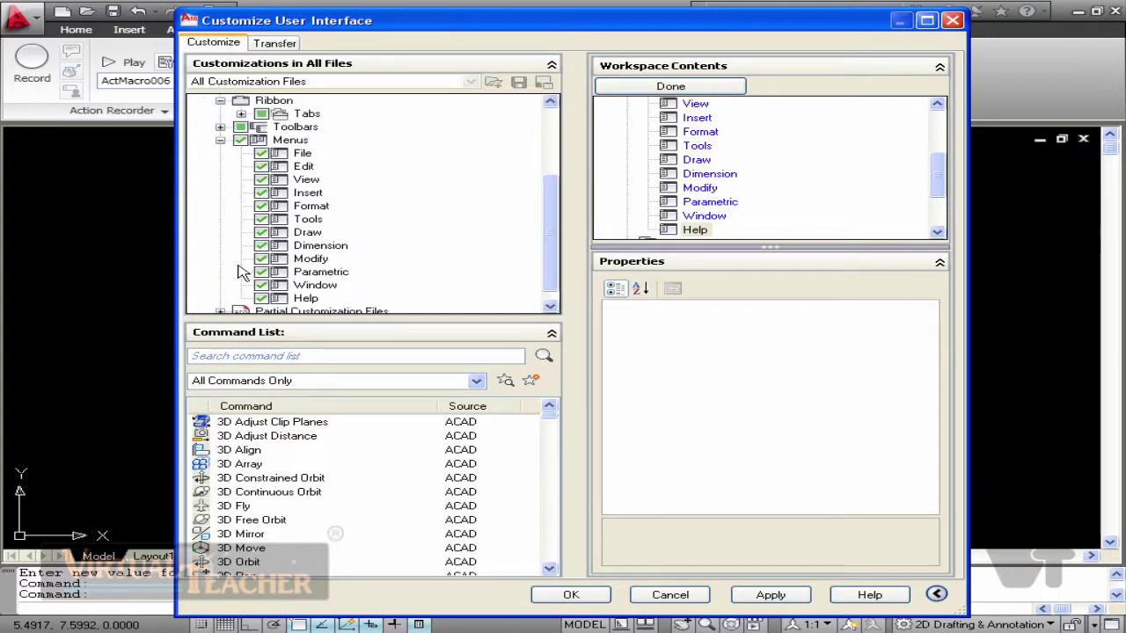
left_click(239, 140)
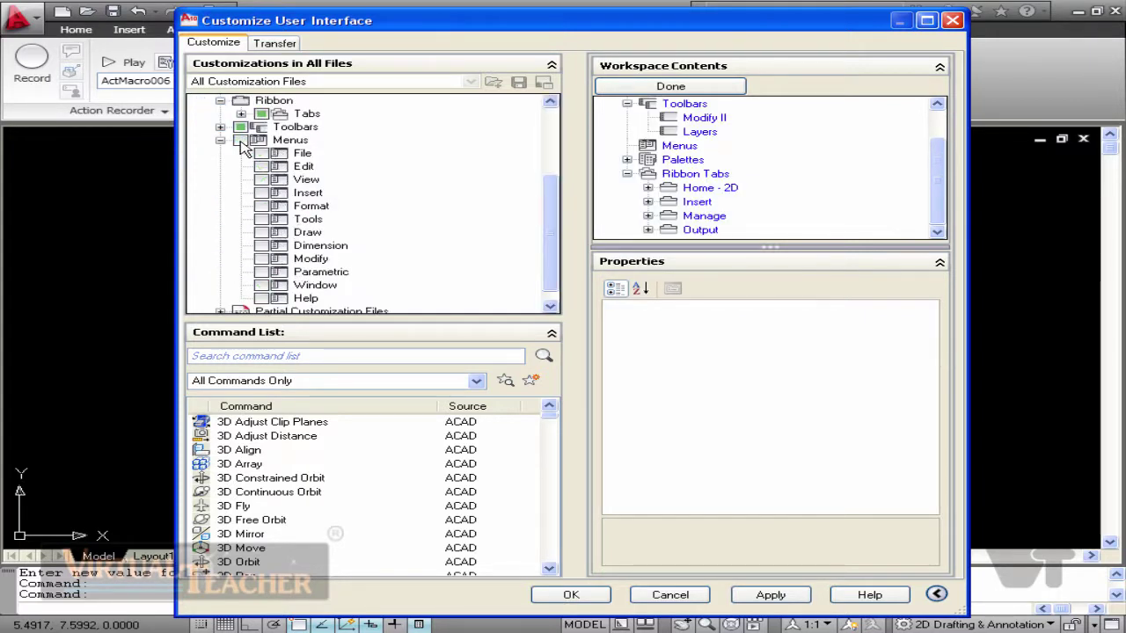
left_click(261, 153)
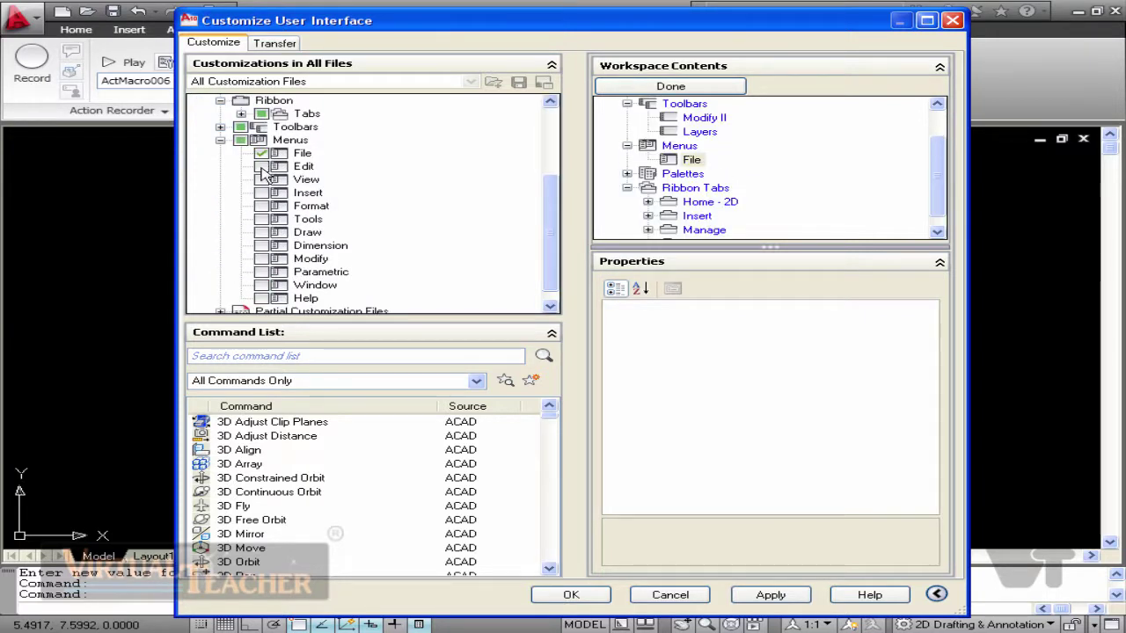
left_click(261, 166)
left_click(262, 179)
left_click(261, 192)
left_click(262, 206)
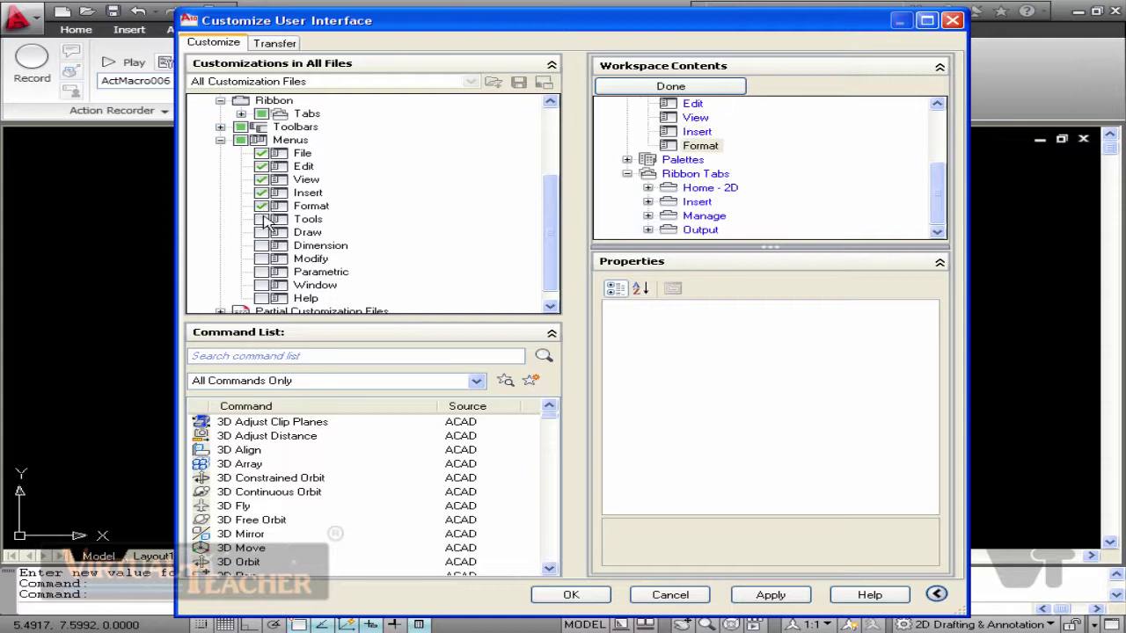
left_click(261, 219)
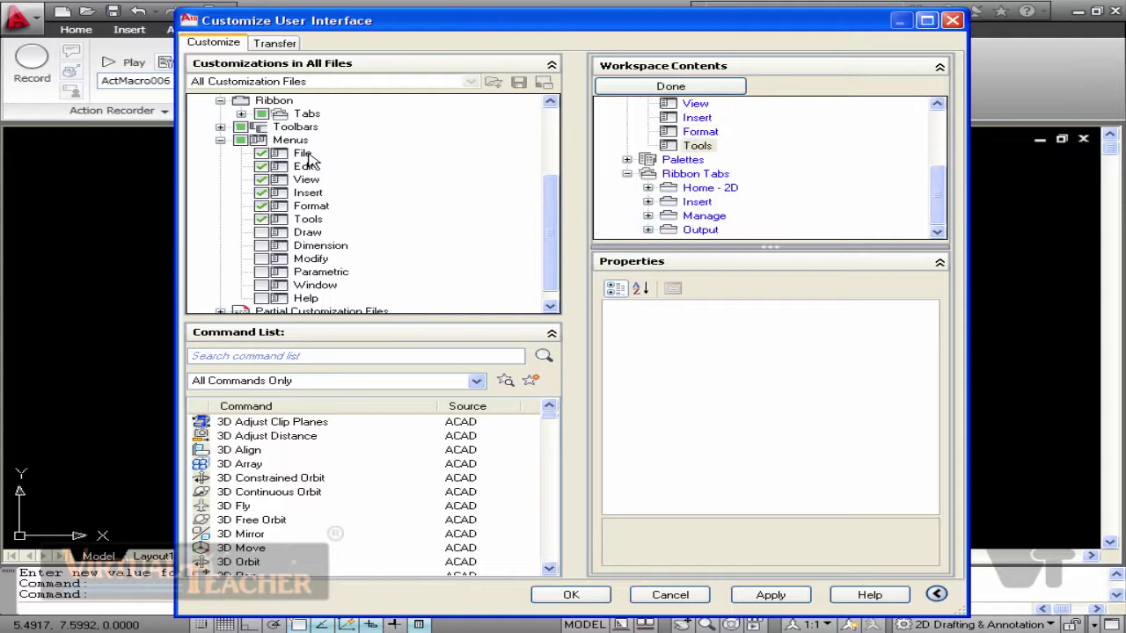
scroll(316, 221, "up", 3)
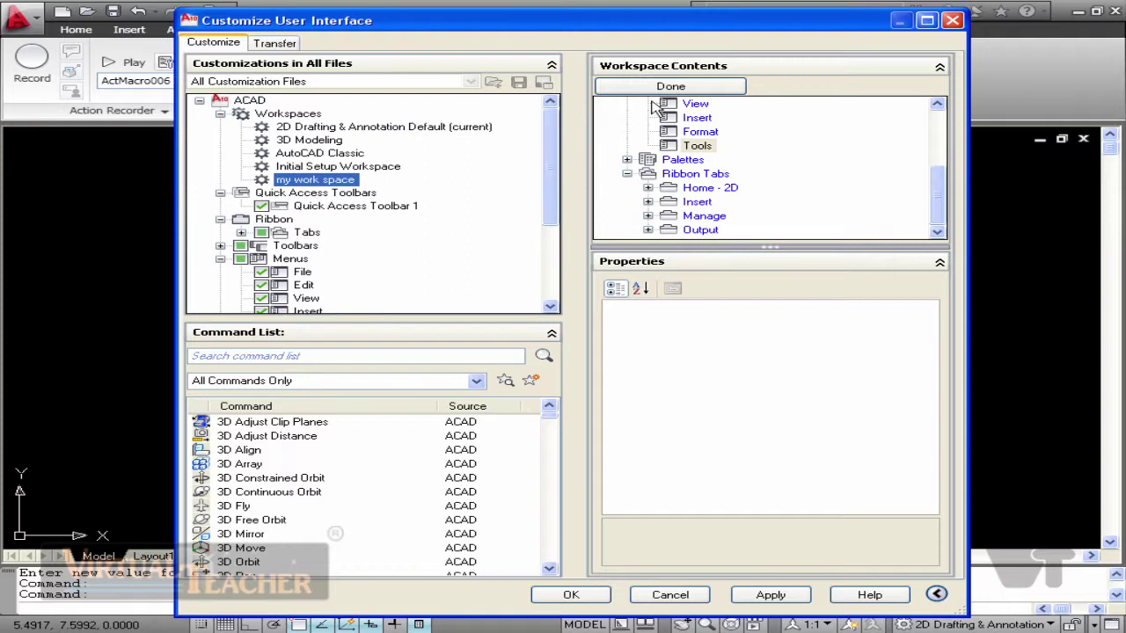
left_click(730, 89)
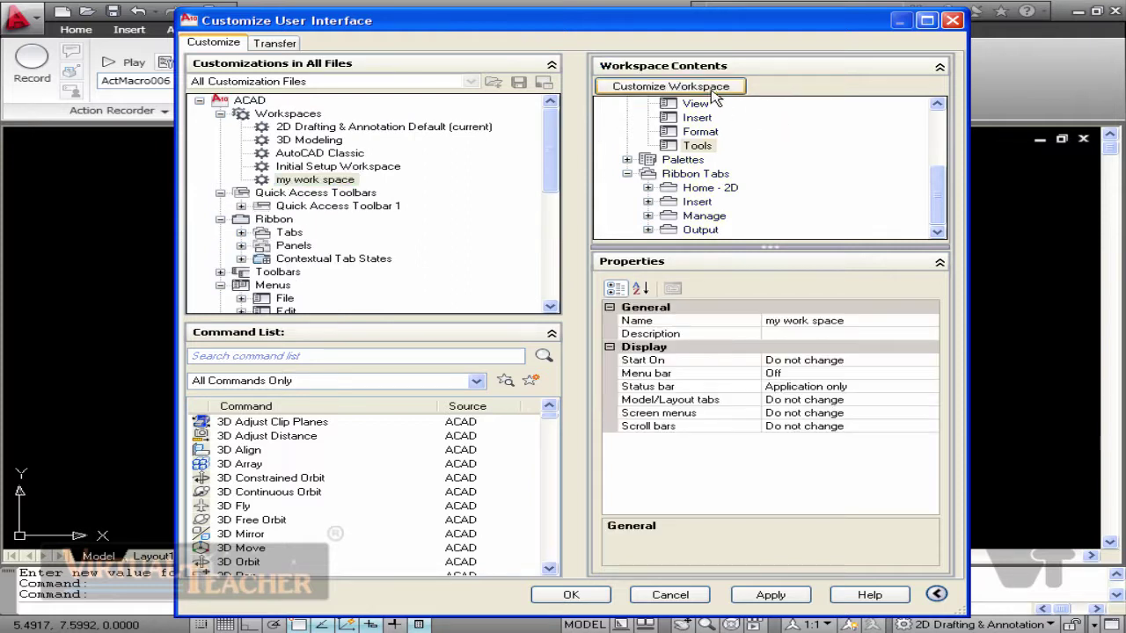
Apply and close the customization editor, then switch to my work space from the status bar
left_click(763, 598)
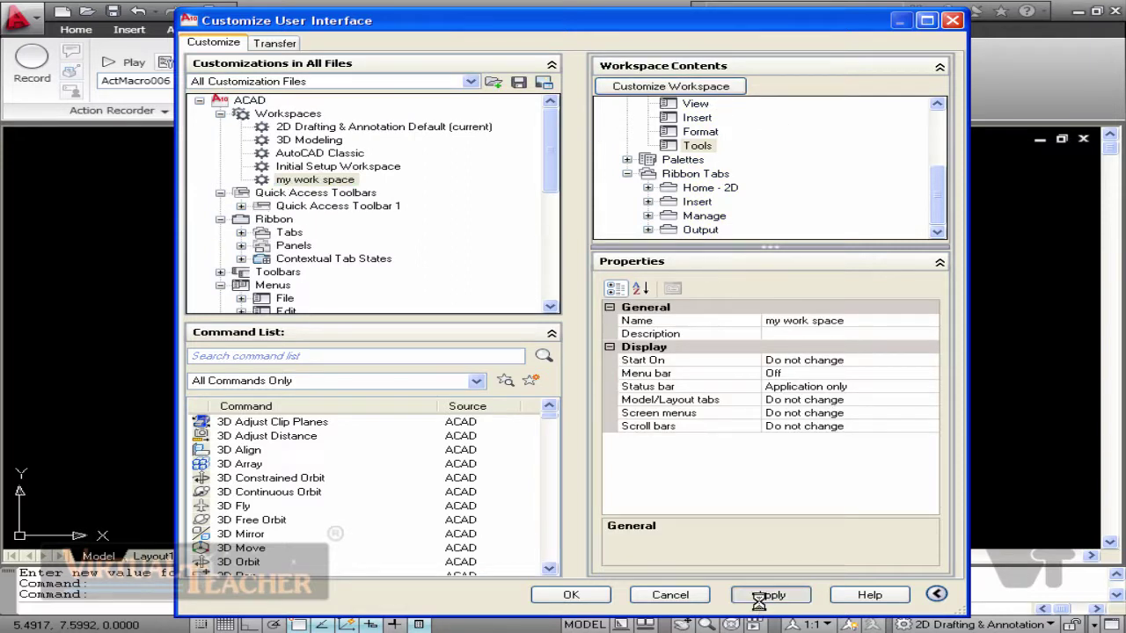
left_click(570, 596)
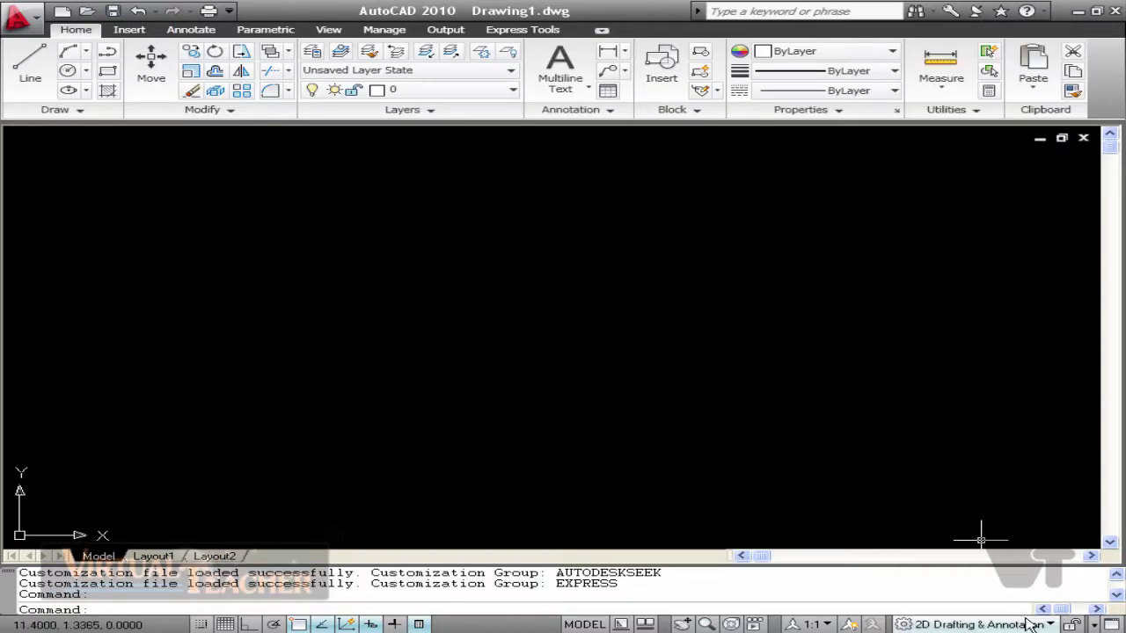
left_click(1051, 624)
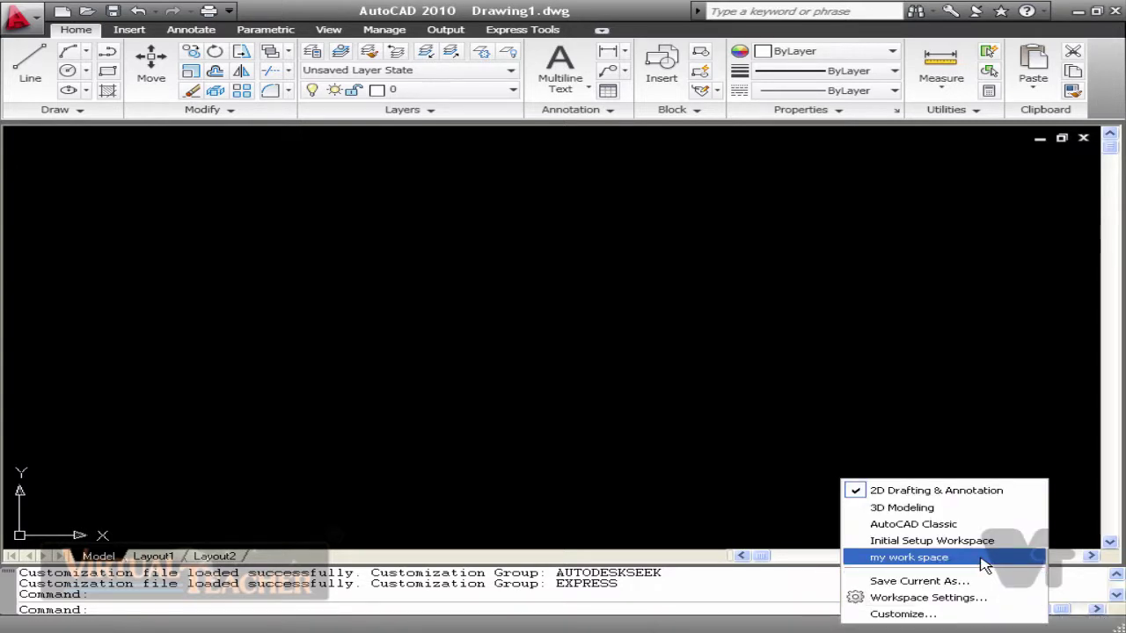
left_click(909, 557)
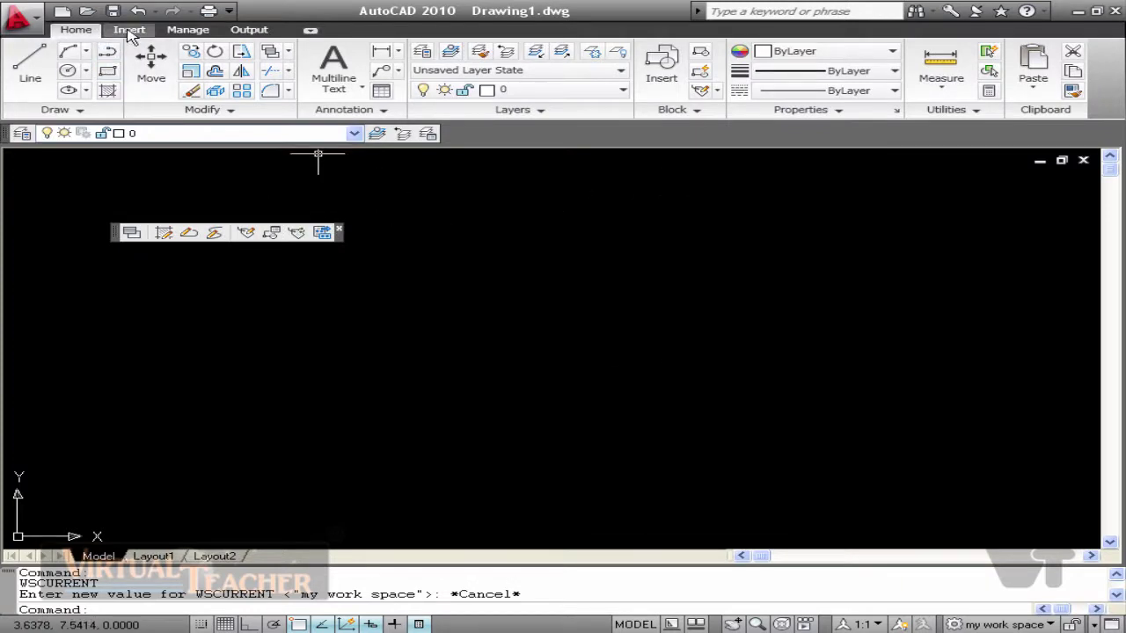
scroll(171, 35, "down", 3)
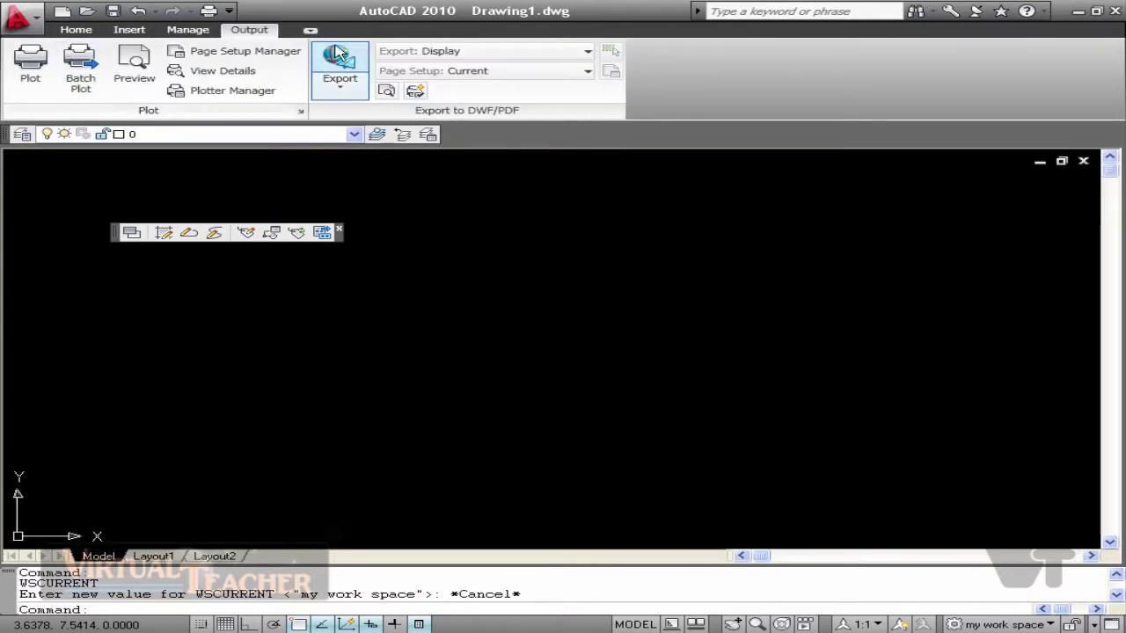
Float the Layers and Layers II toolbars off the dock into the middle of the drawing area
left_click(88, 35)
left_click_drag(6, 134, 318, 191)
mouse_move(114, 232)
left_mouse_down()
mouse_move(469, 255)
mouse_move(598, 202)
left_mouse_up()
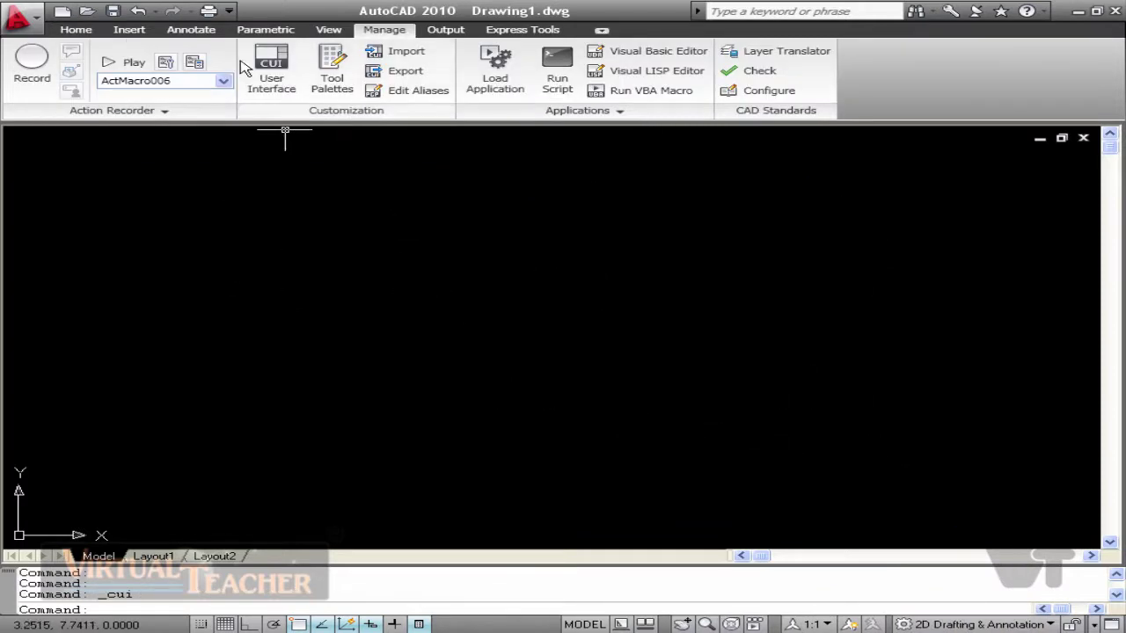
Open the Customize User Interface editor and move it fully into view
left_click(272, 76)
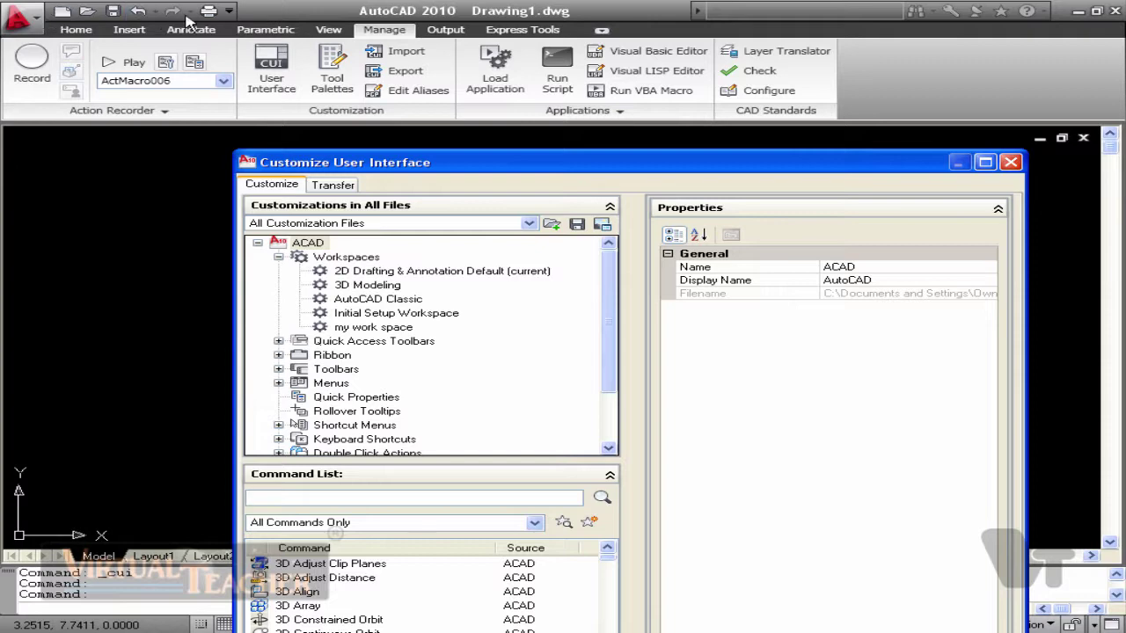
left_click_drag(400, 163, 351, 34)
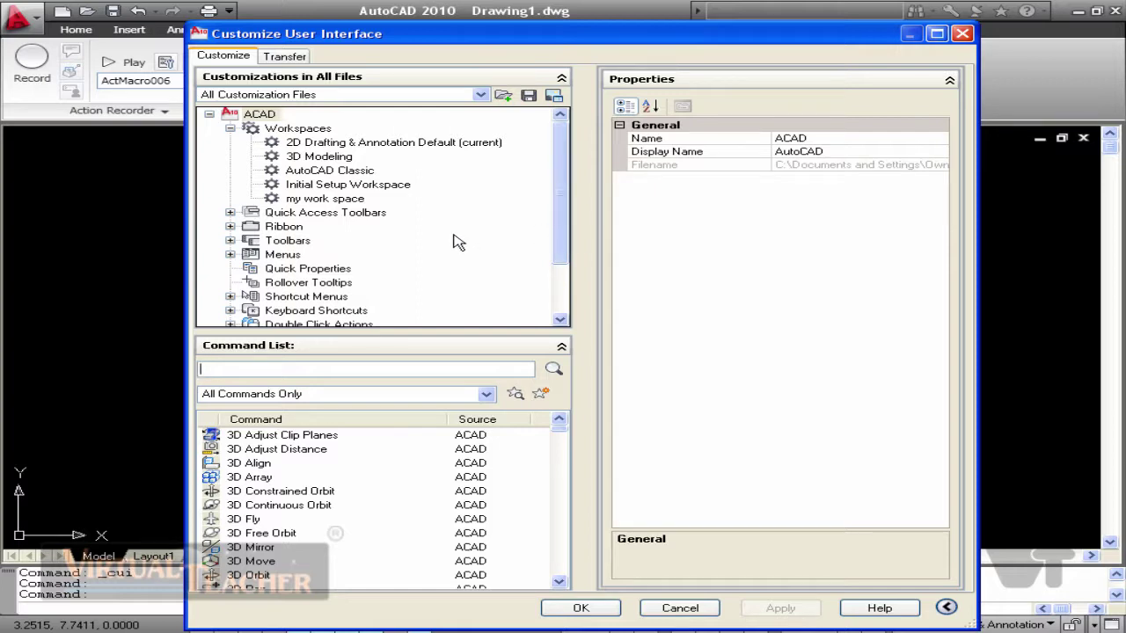
Expand Quick Access Toolbars to show the commands in Quick Access Toolbar 1
double_click(303, 212)
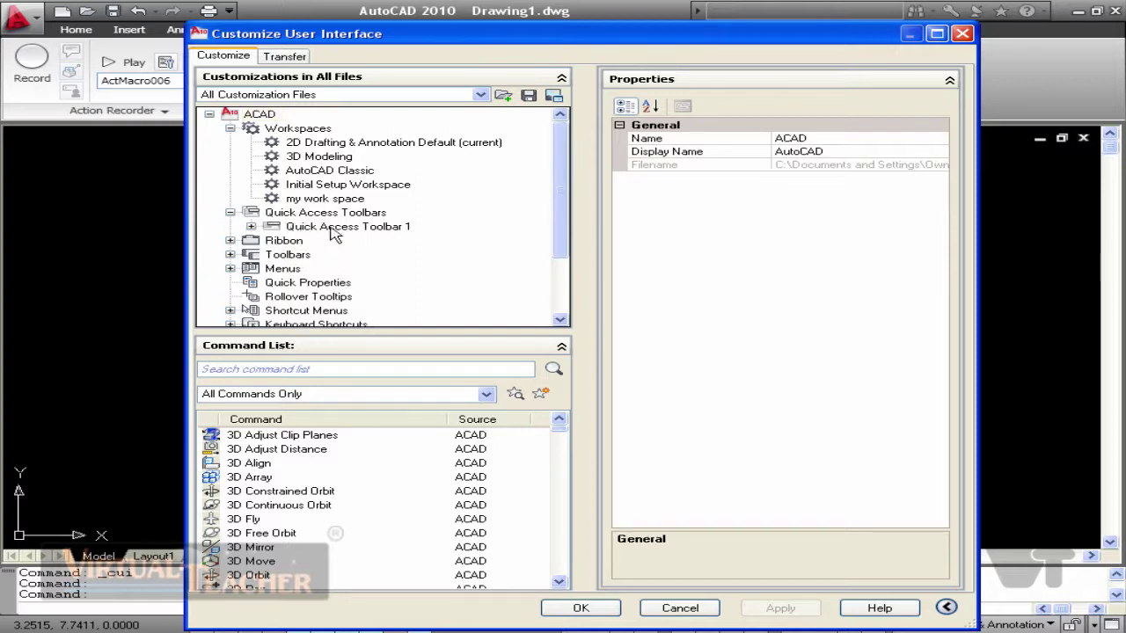
left_click(252, 228)
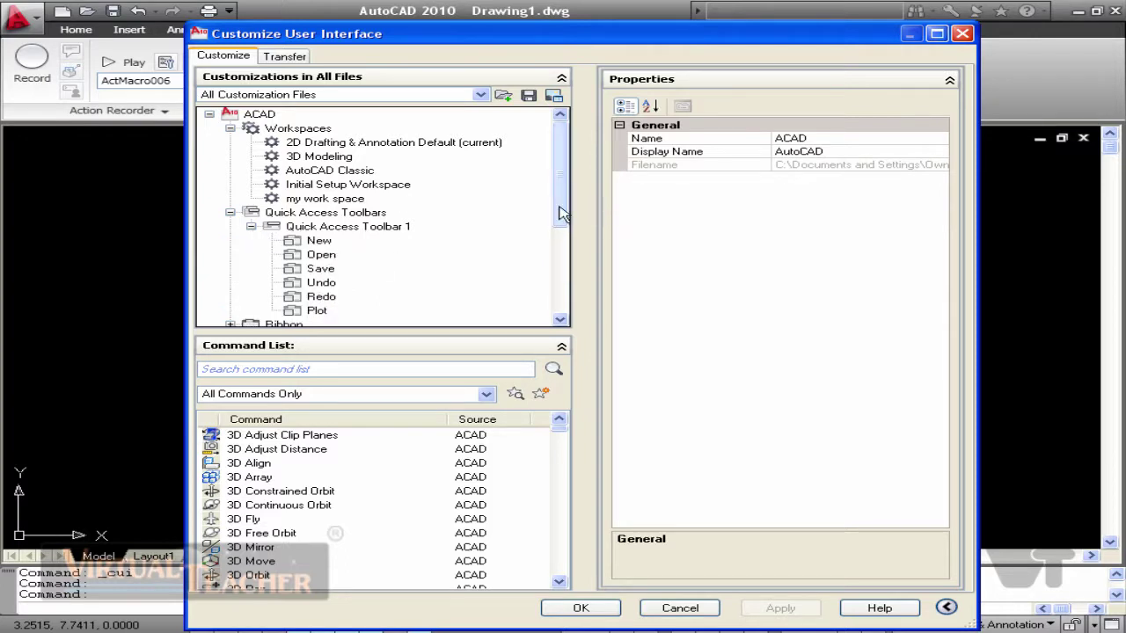
left_click_drag(561, 214, 556, 230)
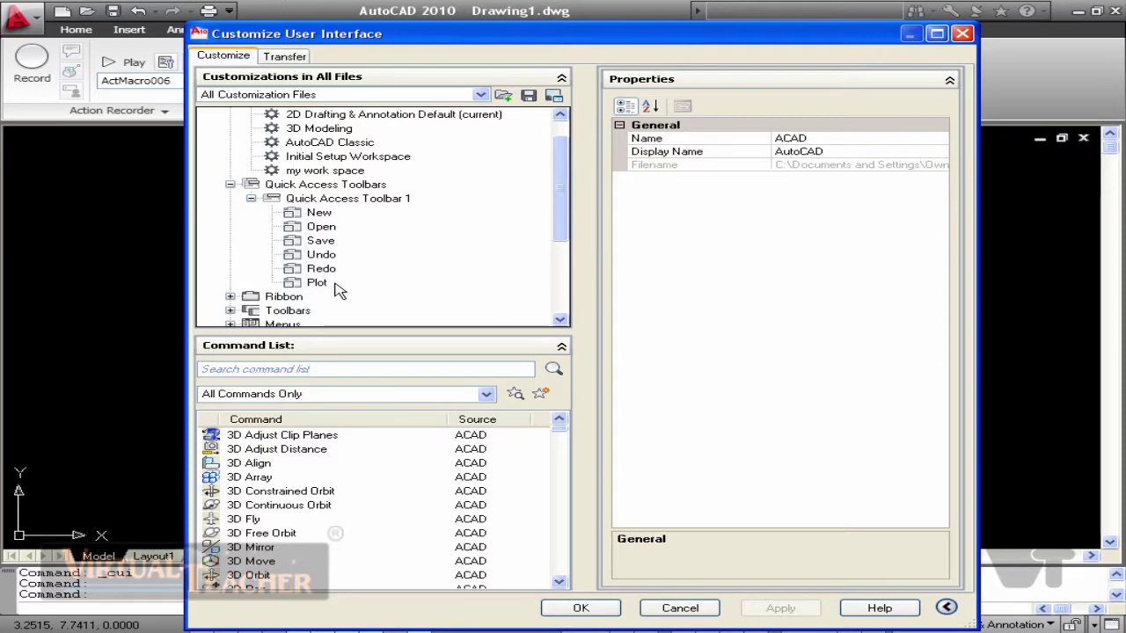
left_click_drag(557, 209, 563, 245)
left_click_drag(560, 427, 563, 448)
left_click(325, 115)
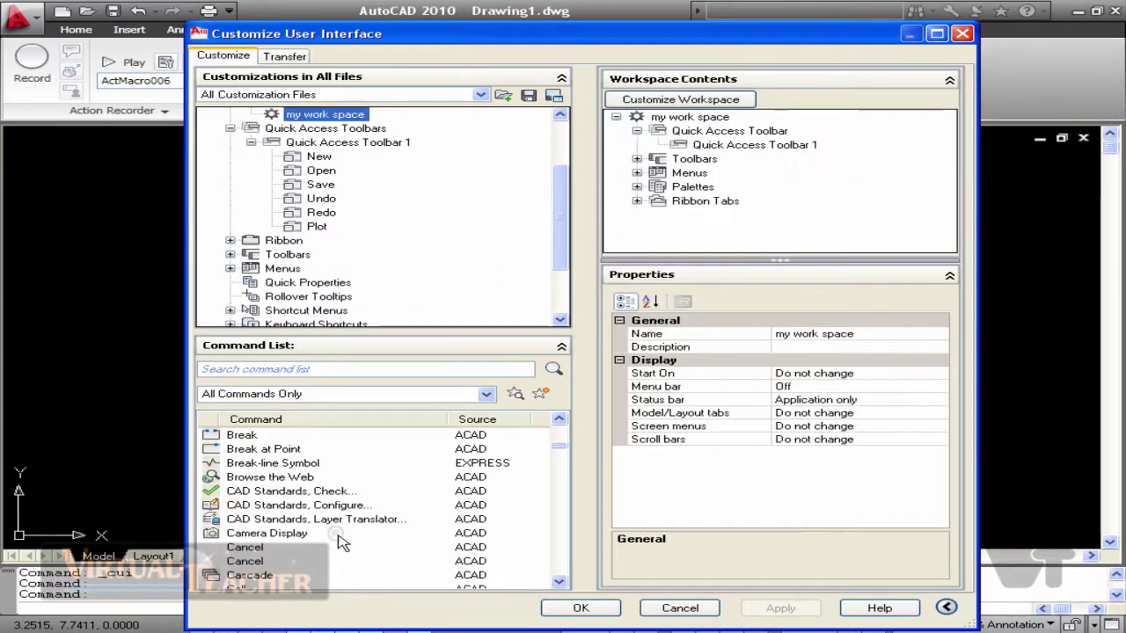
Add Camera Display, Cascade, Close All and Close All Drawings to Quick Access Toolbar 1, then Apply and OK
left_click(269, 534)
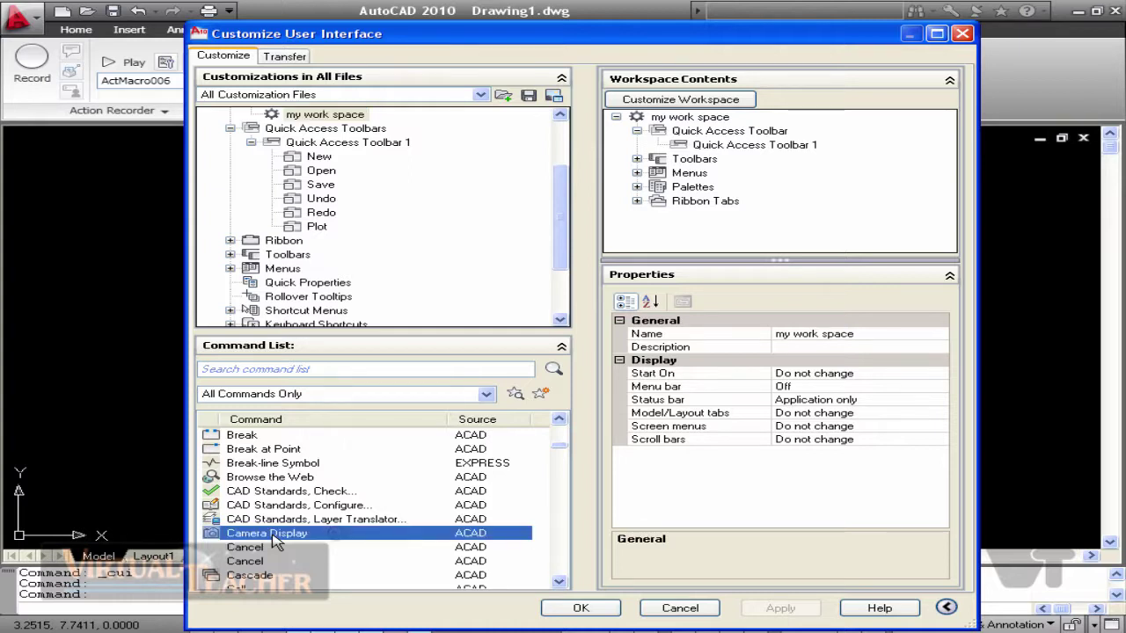
left_click_drag(274, 540, 349, 155)
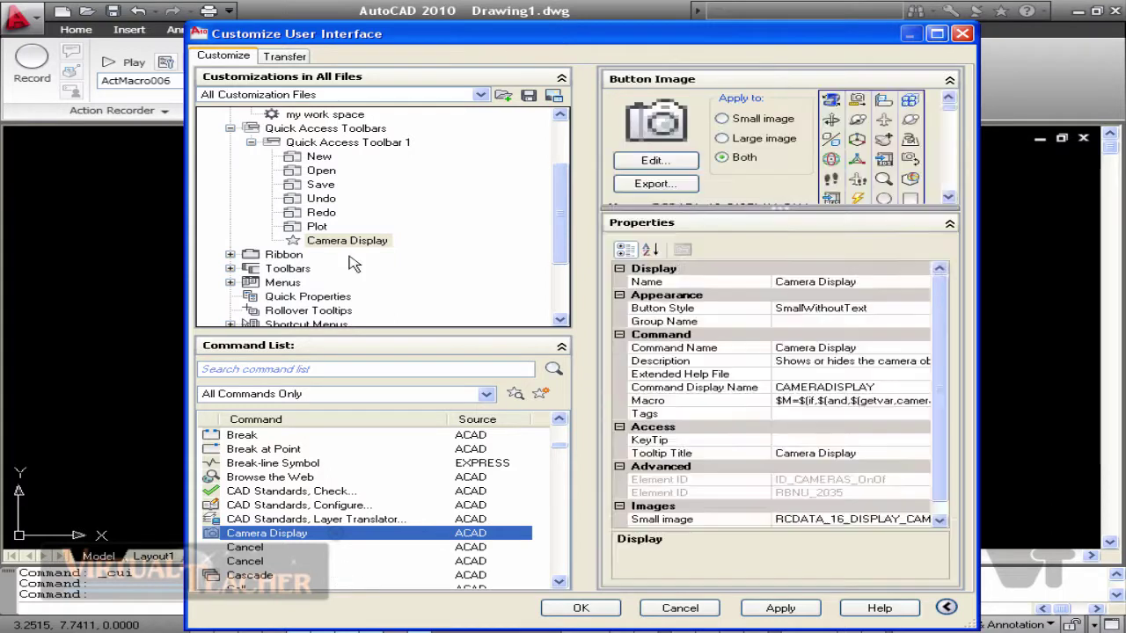
left_click(257, 579)
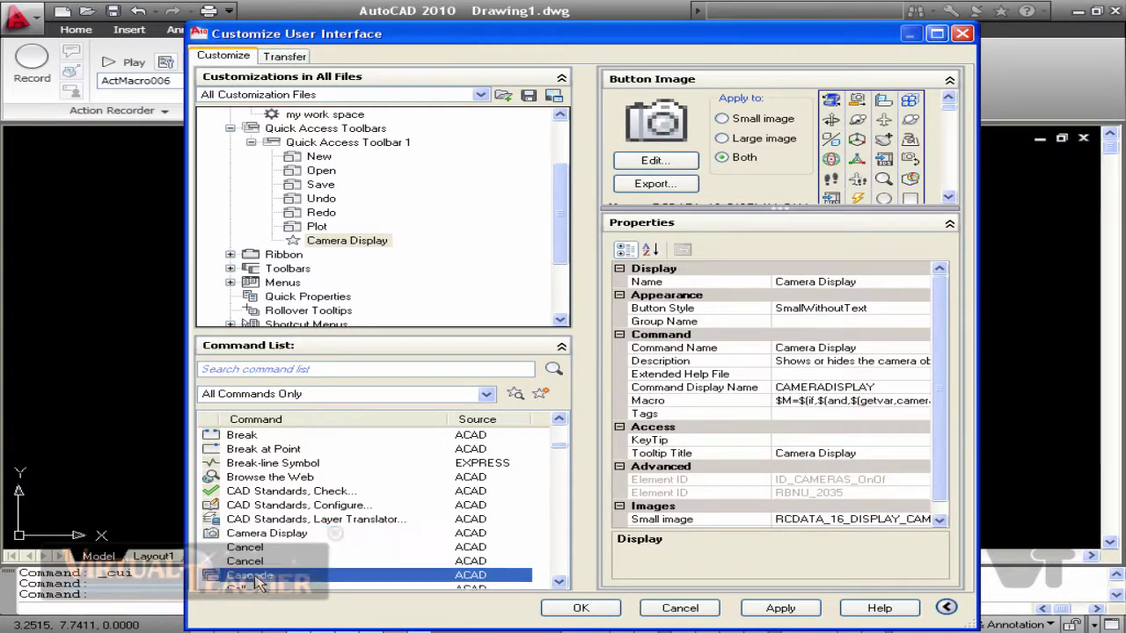
left_click_drag(260, 575, 357, 152)
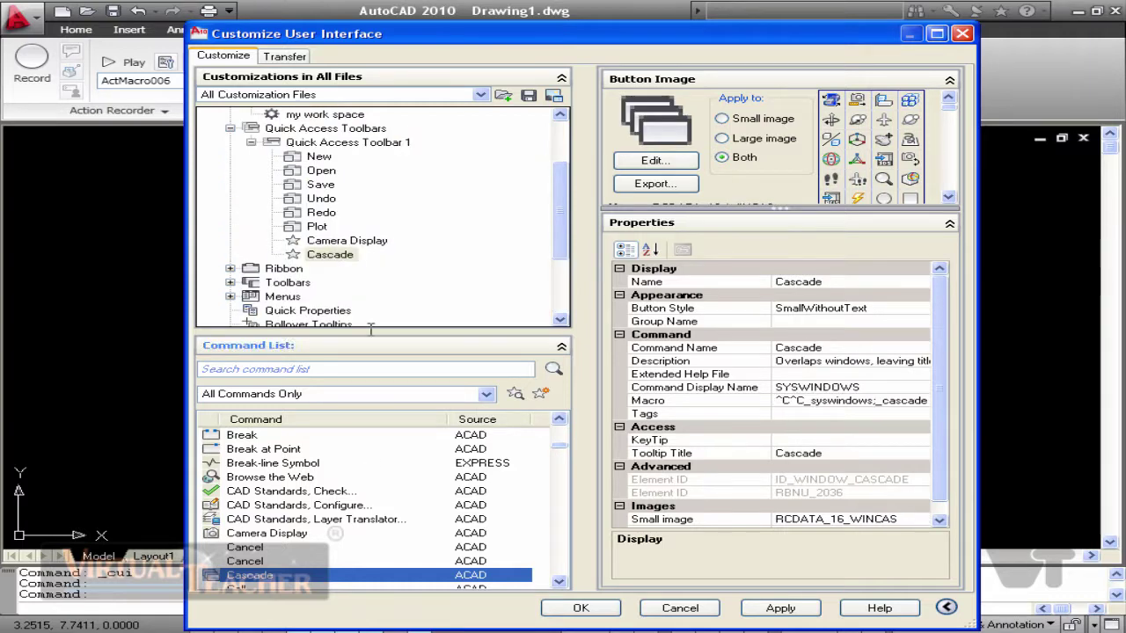
scroll(264, 572, "down", 2)
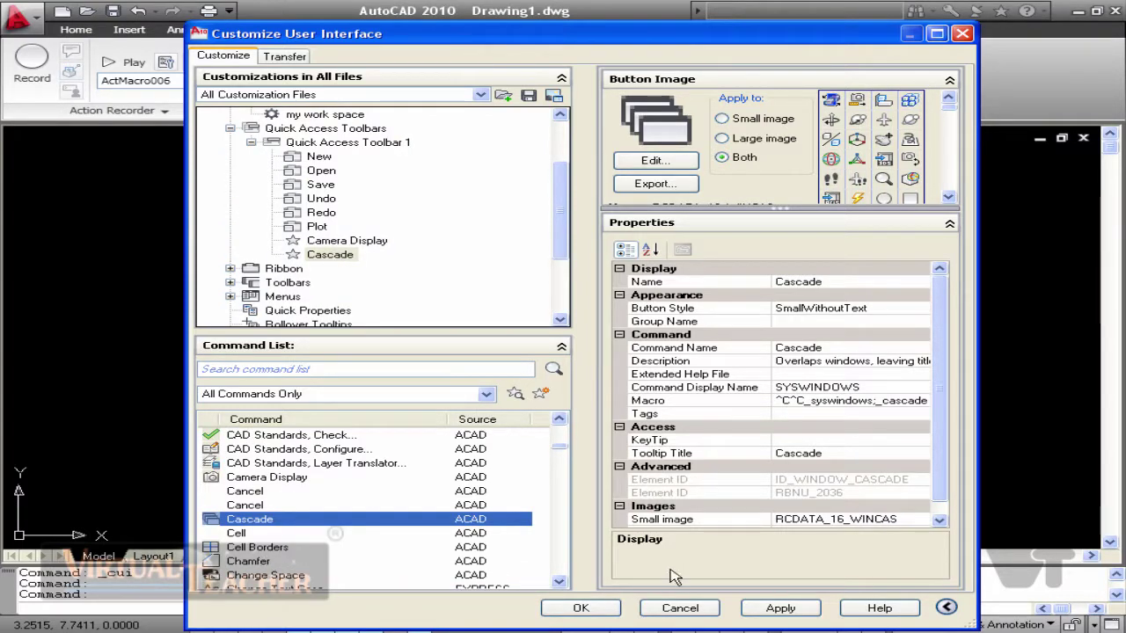
scroll(545, 580, "down", 7)
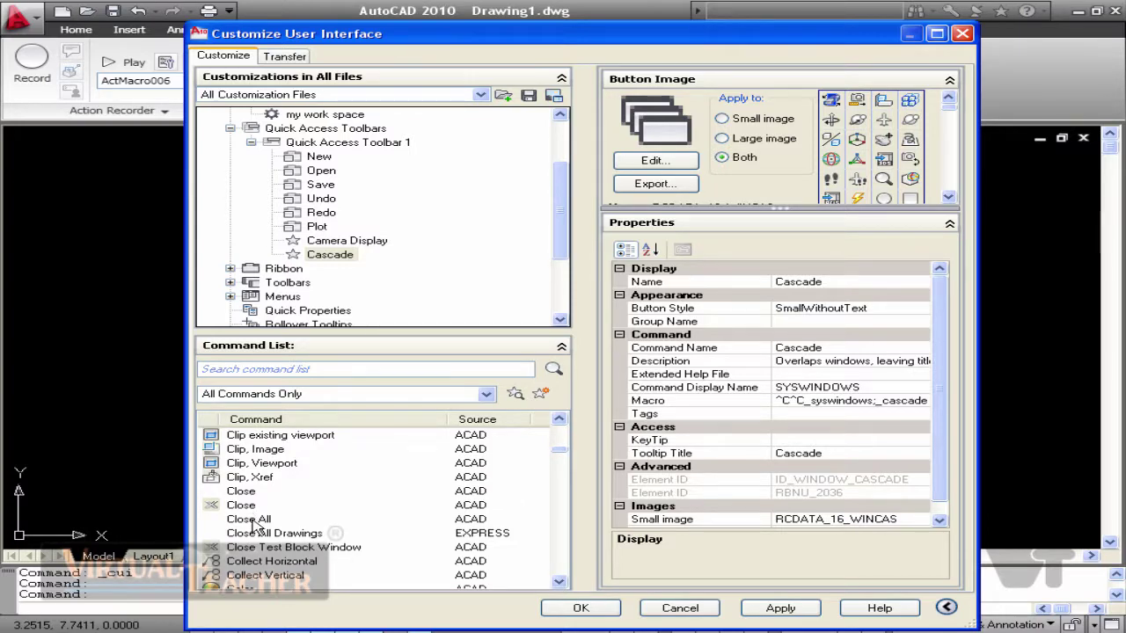
left_click_drag(252, 525, 341, 145)
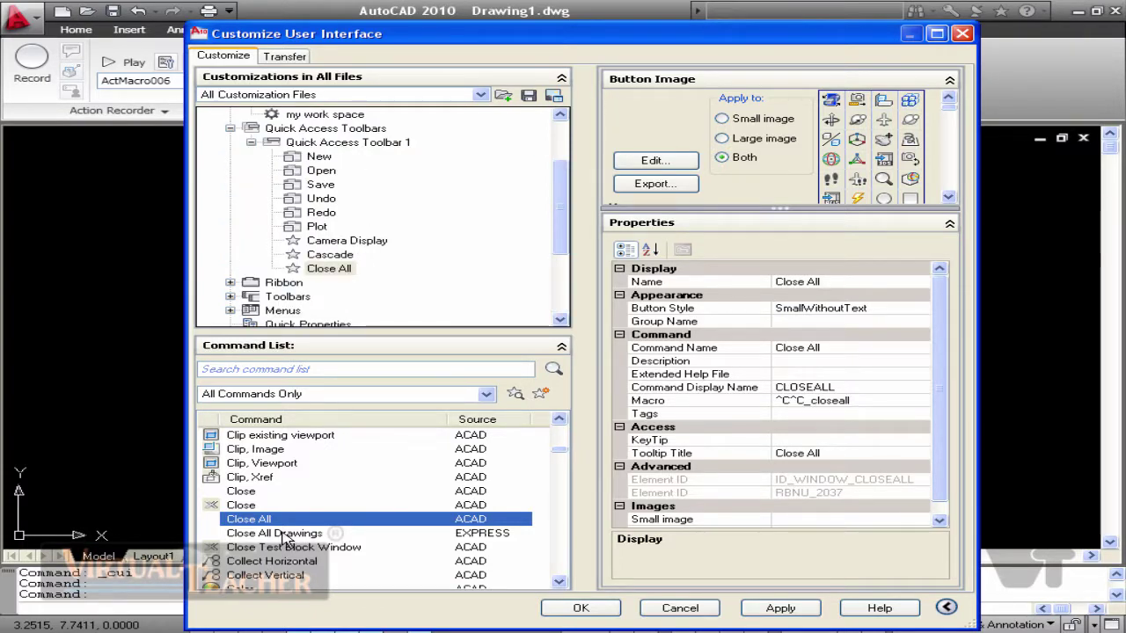
left_click_drag(284, 538, 354, 152)
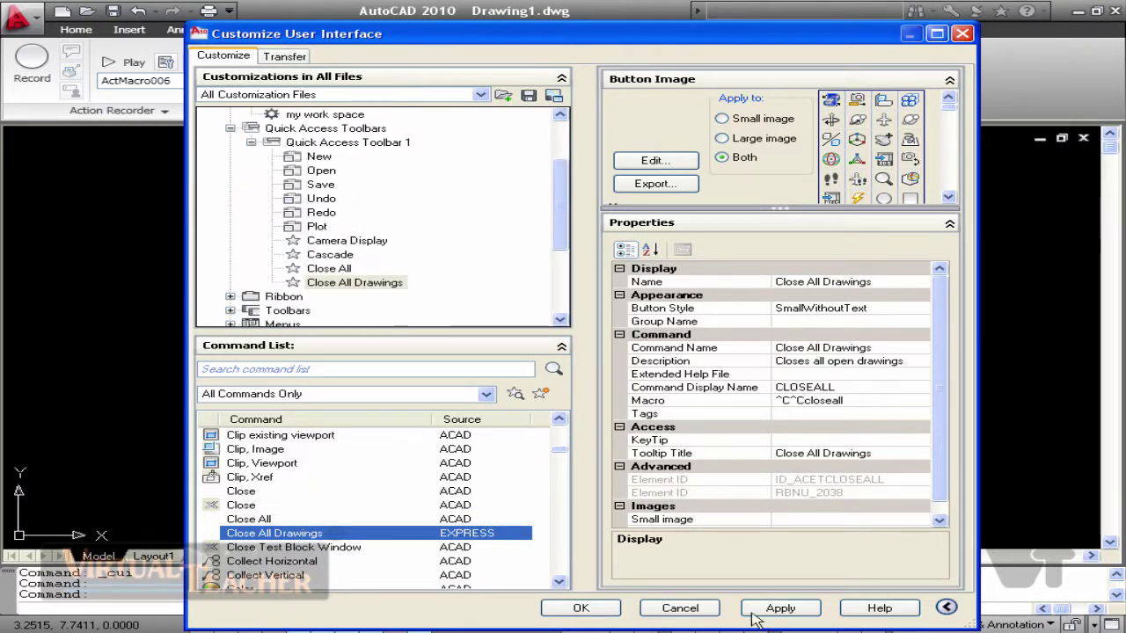
left_click(778, 608)
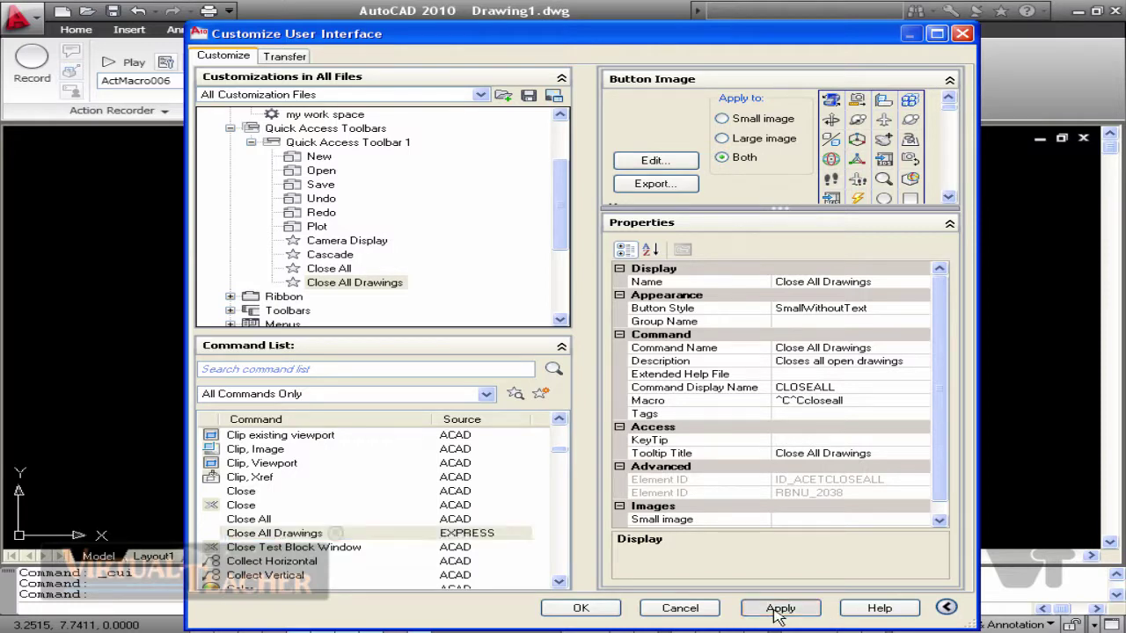
left_click(580, 608)
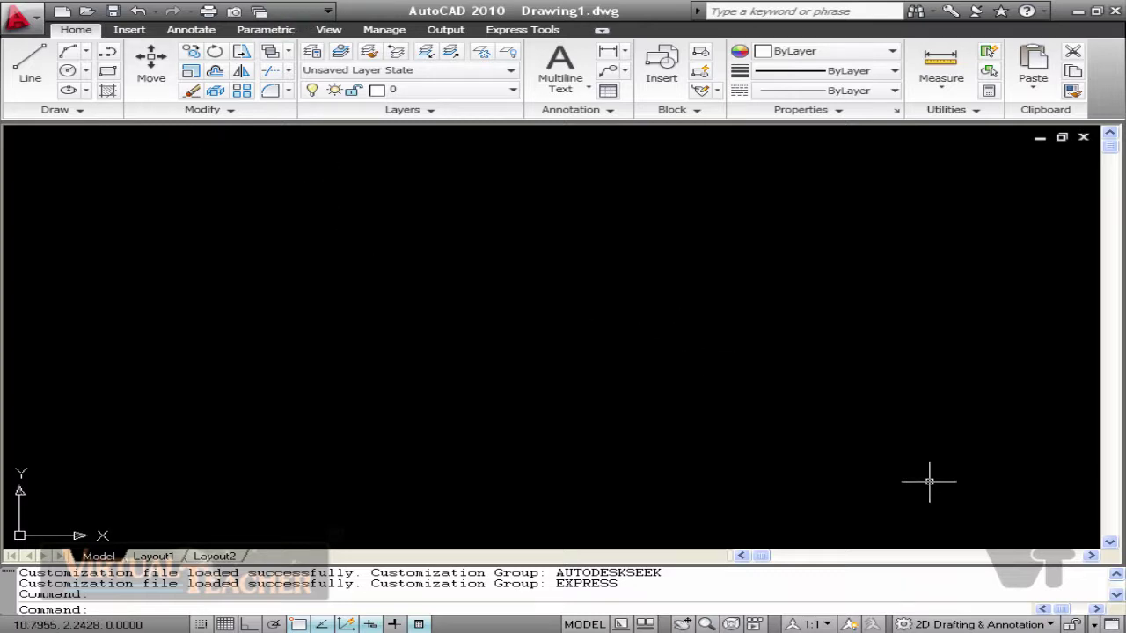
Reopen the Customize User Interface editor via Manage > User Interface
left_click(384, 29)
left_click(211, 66)
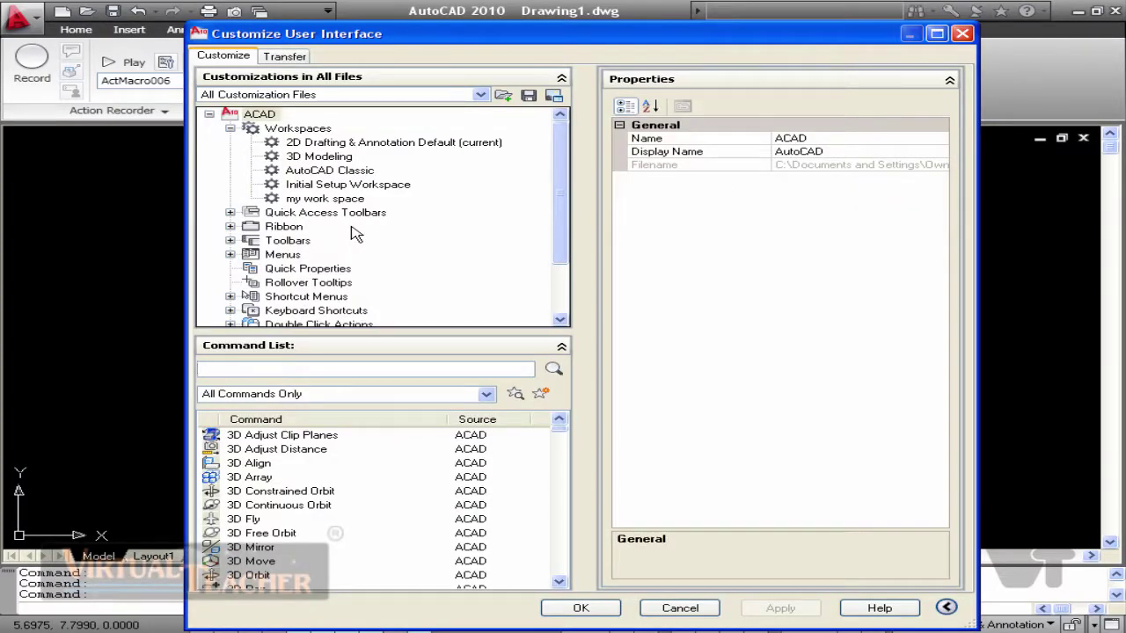
key("Return")
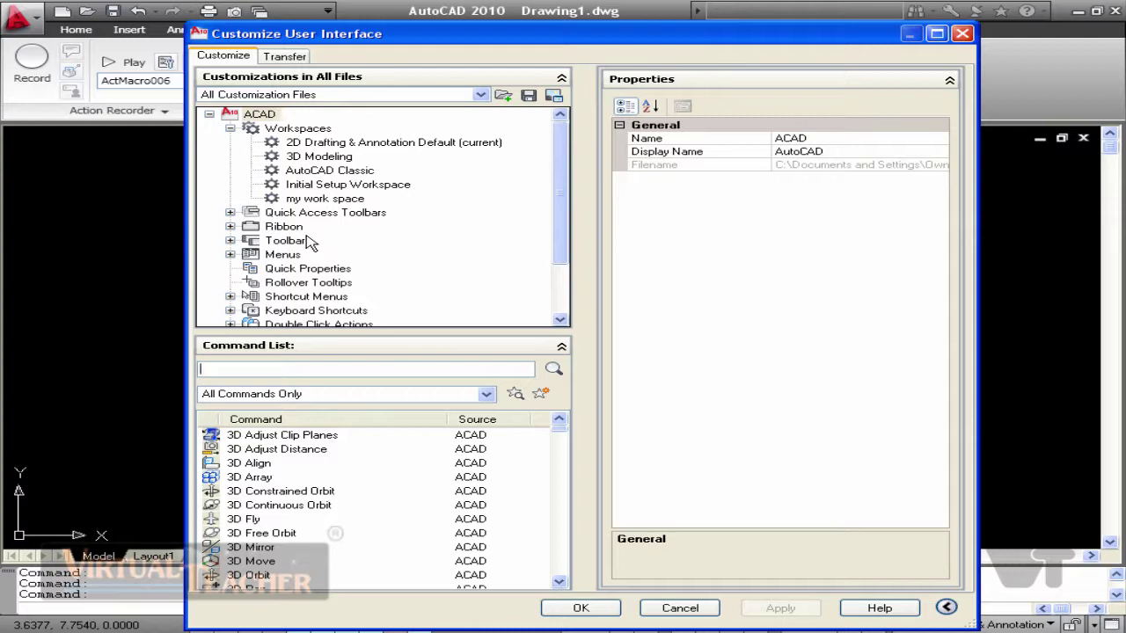
Add a new ribbon tab named 'my tab' under Ribbon > Tabs and expand the Panels list
left_click(230, 226)
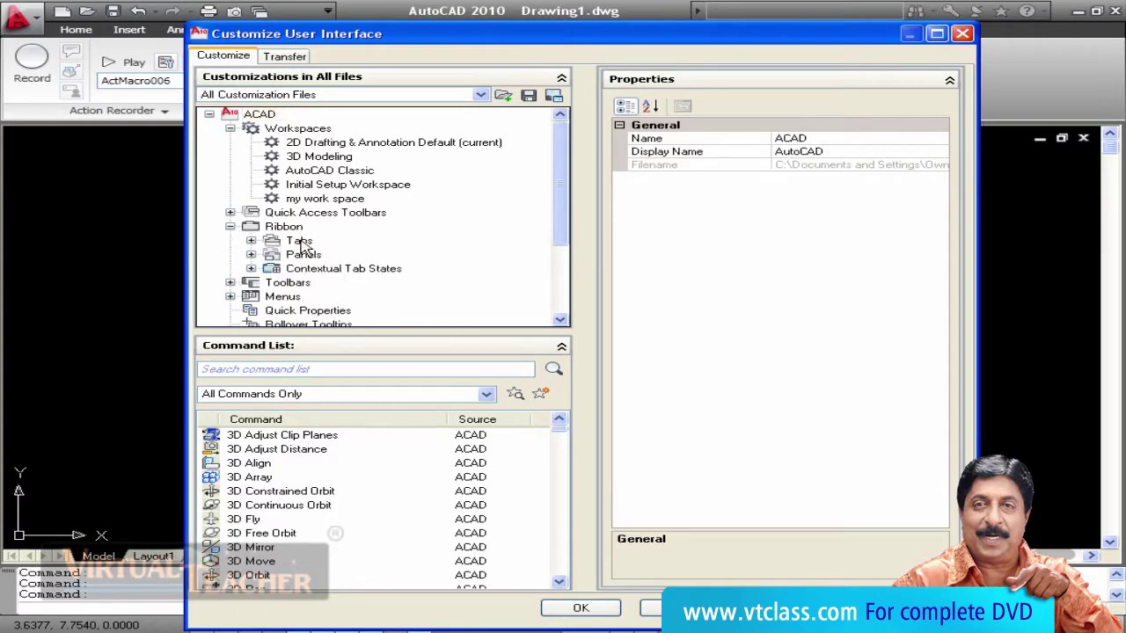
left_click(251, 240)
left_click(299, 115)
right_click(308, 116)
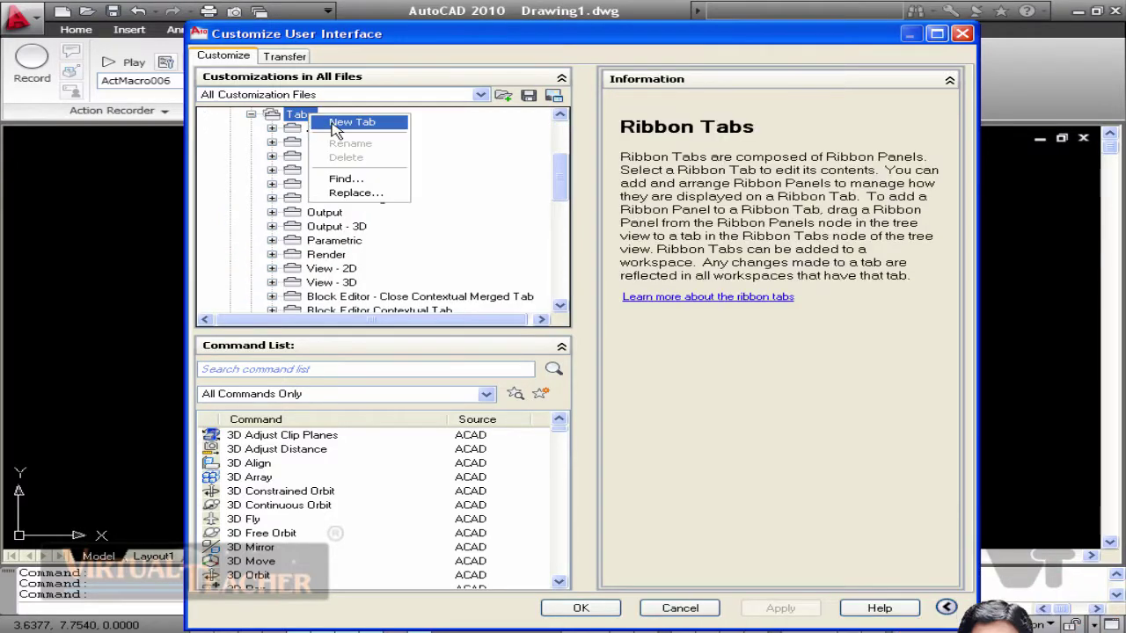
left_click(338, 128)
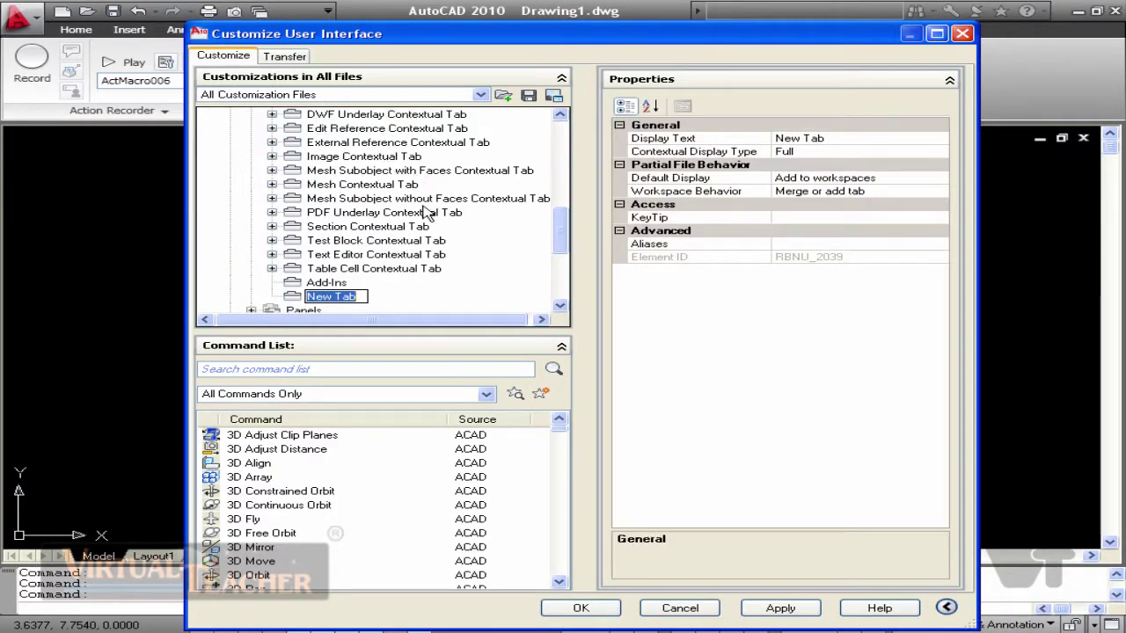
type("my tab")
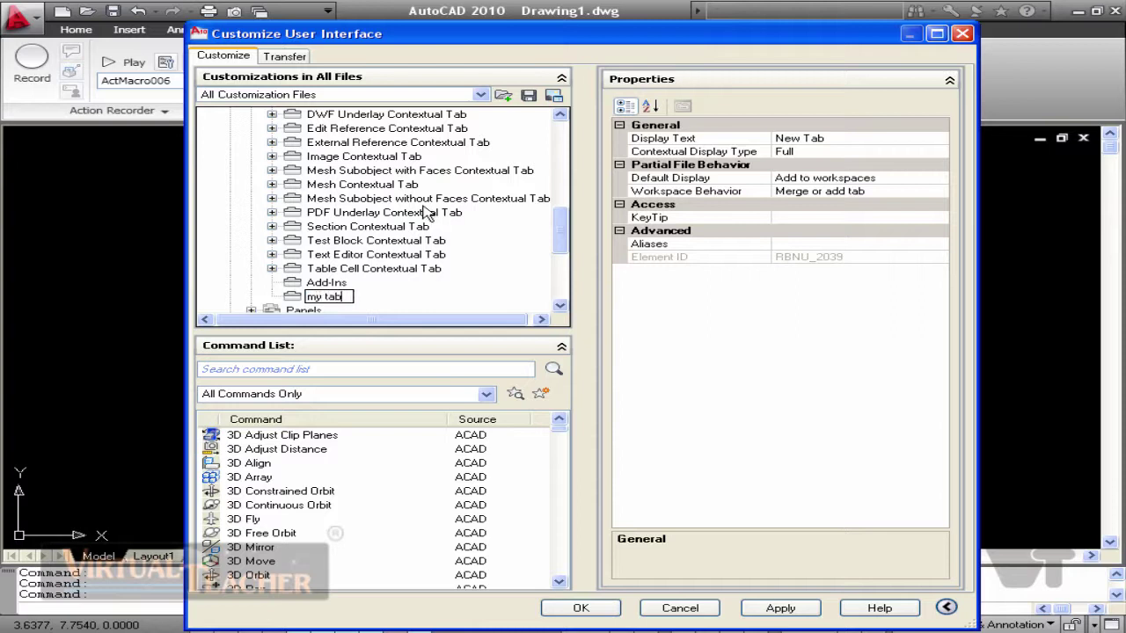
key("Return")
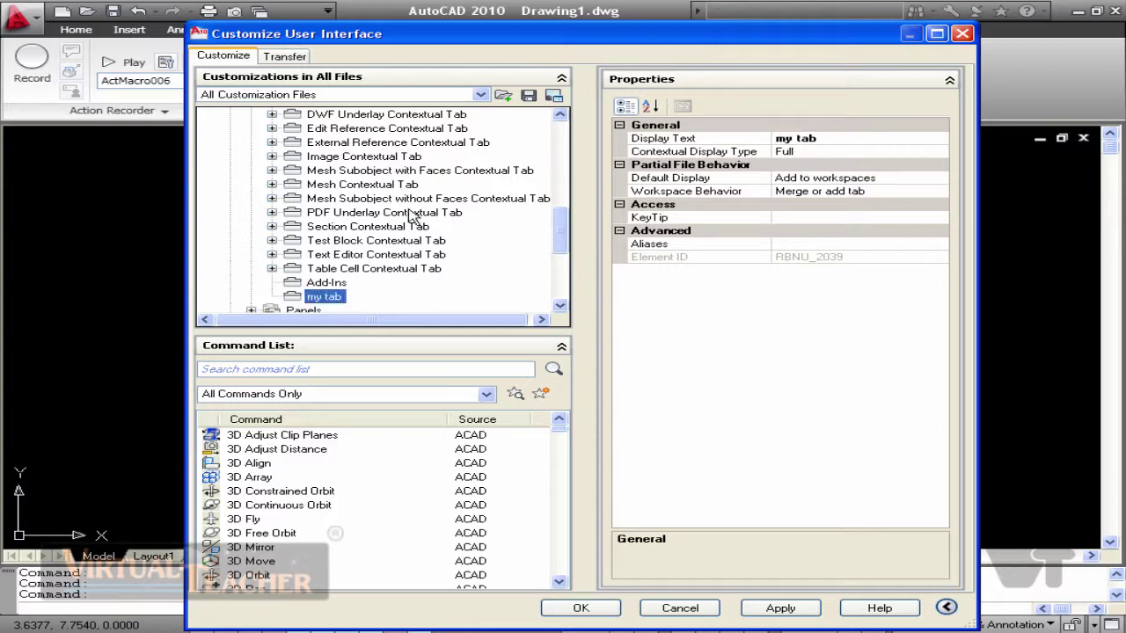
scroll(410, 216, "down", 2)
left_click(250, 240)
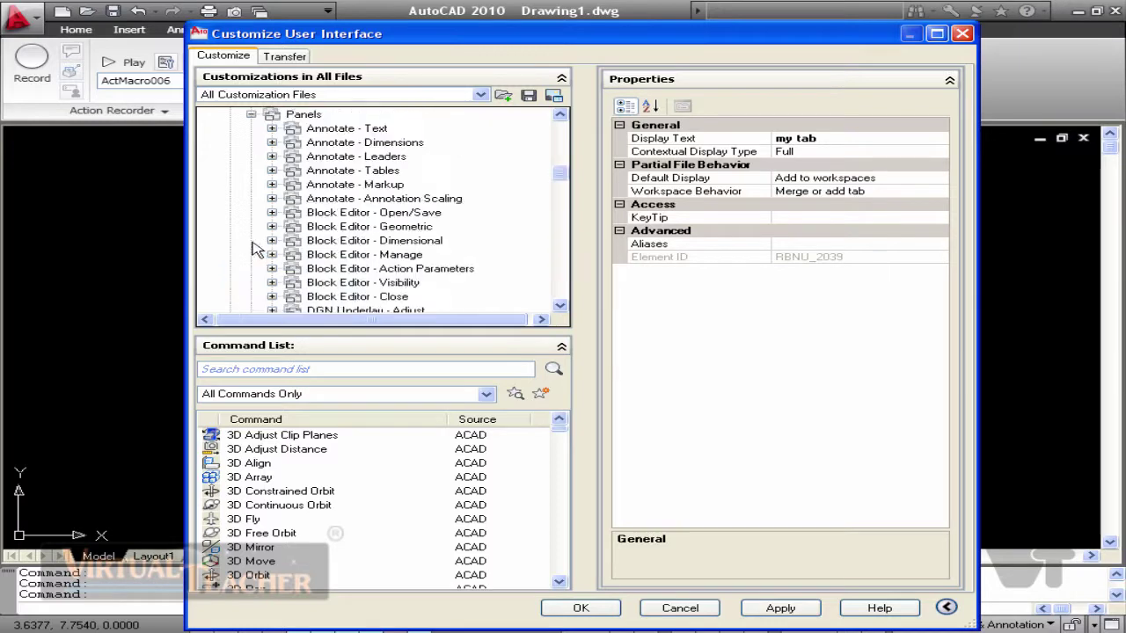
Create a ribbon panel named BLOCK with Block Action Array and Flip in Row 1
right_click(311, 118)
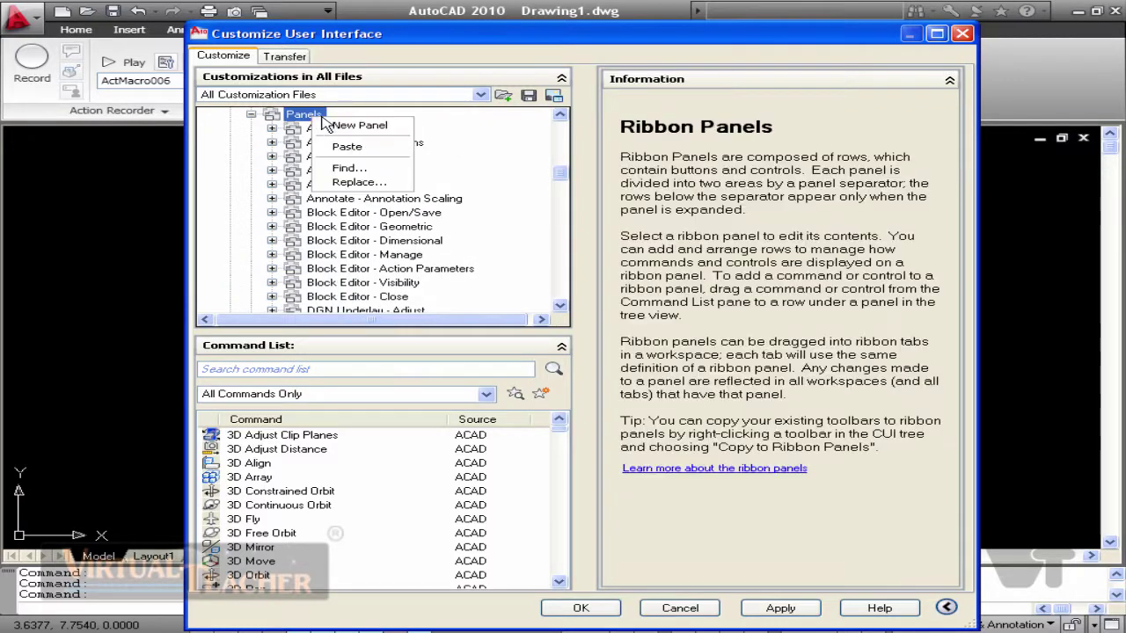
left_click(352, 127)
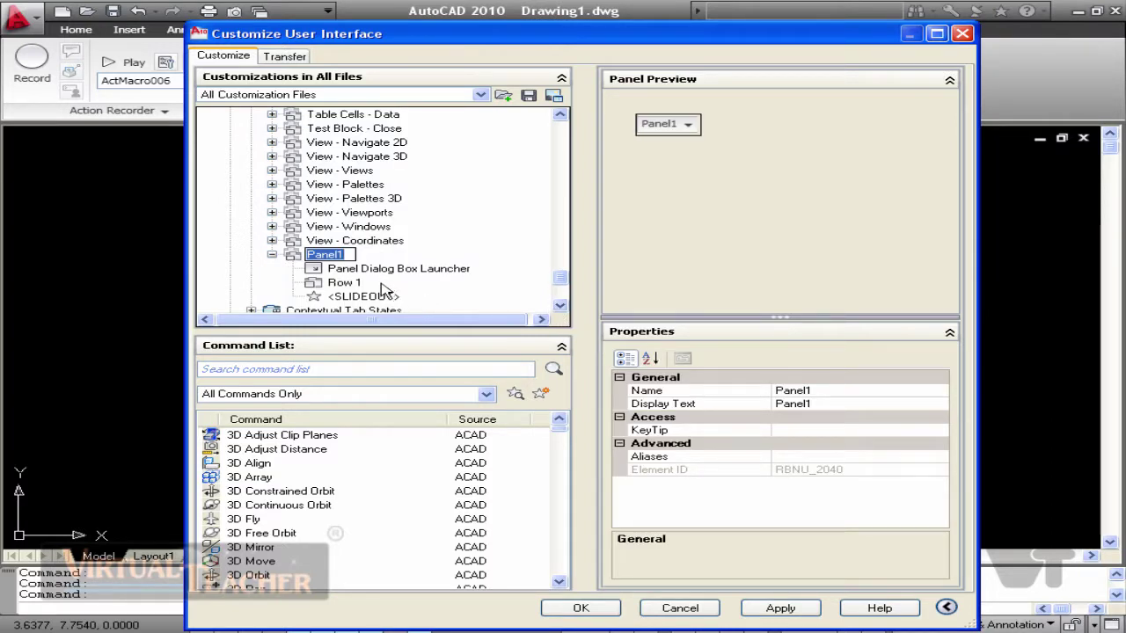
type("BLOCK")
key("Return")
left_click(560, 582)
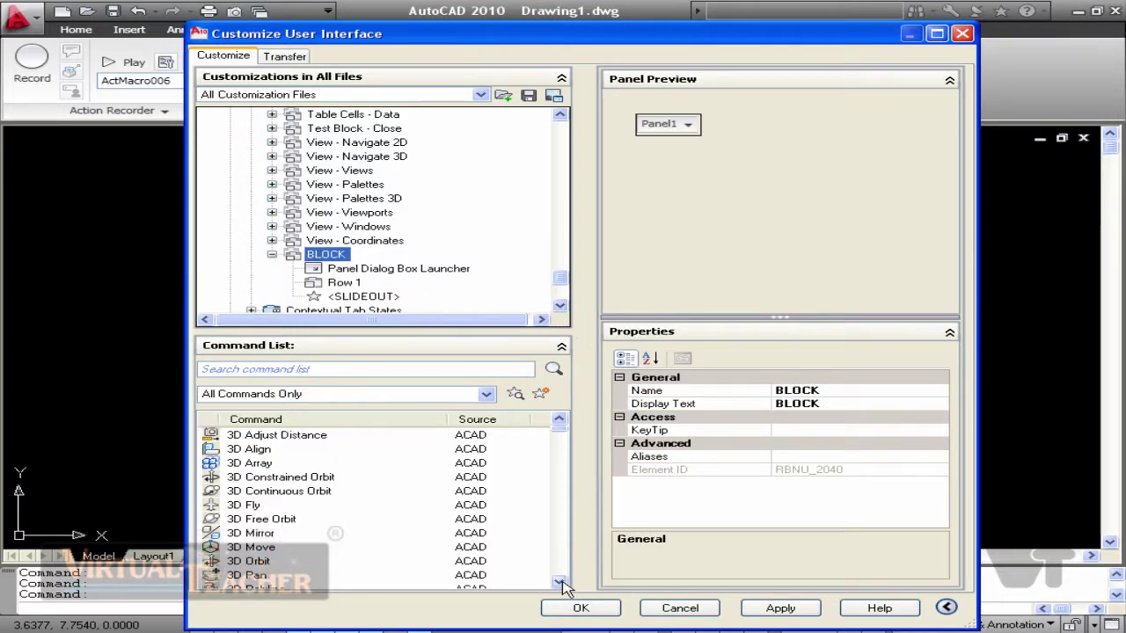
left_click_drag(562, 585, 561, 585)
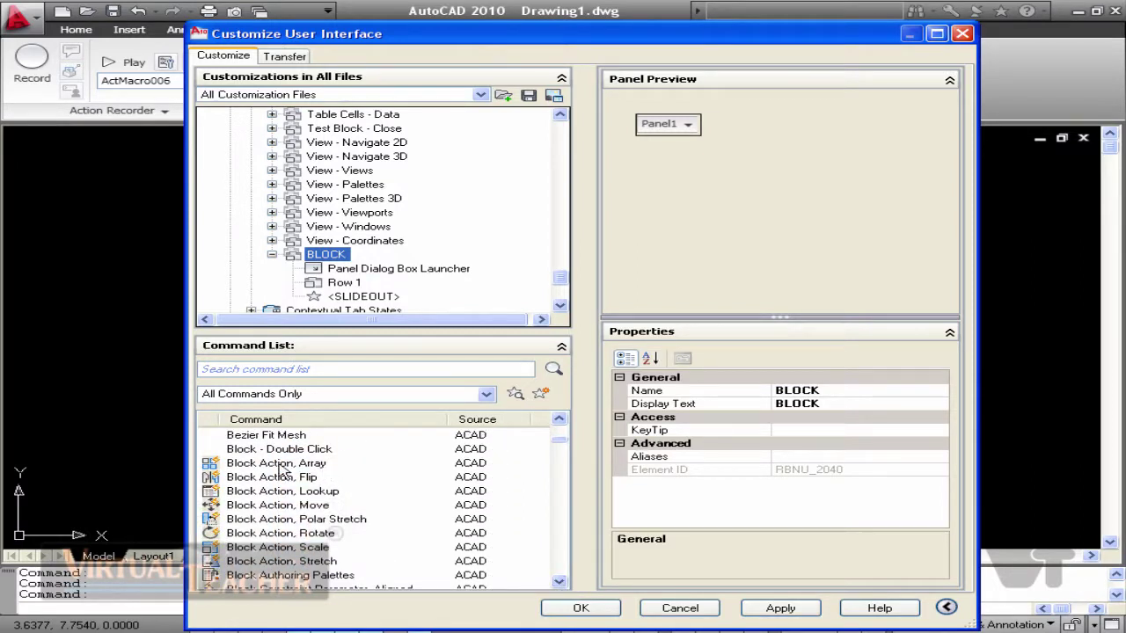
left_click_drag(281, 468, 376, 167)
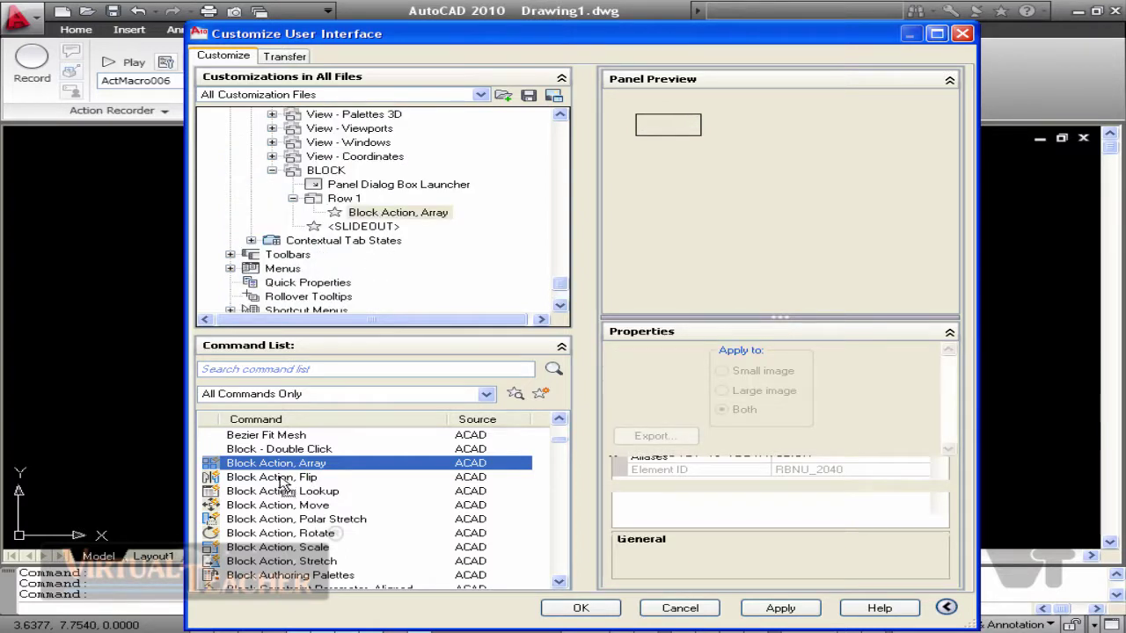
left_click_drag(282, 484, 432, 223)
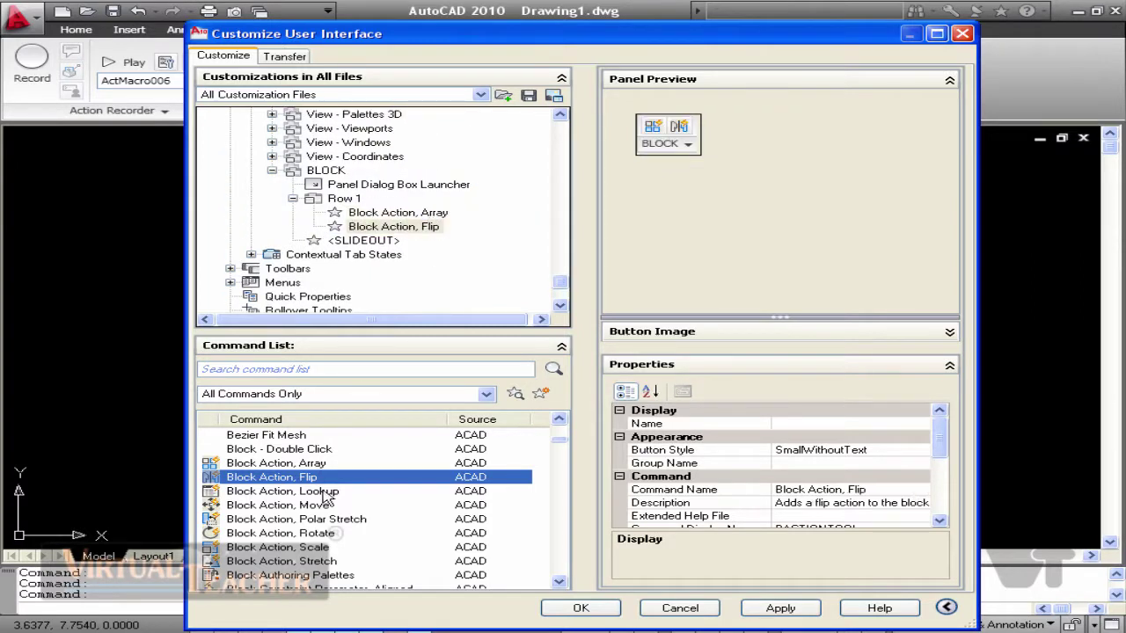
Add a second row to BLOCK holding Block Action Rotate and Stretch, then collapse the panel
left_click(348, 201)
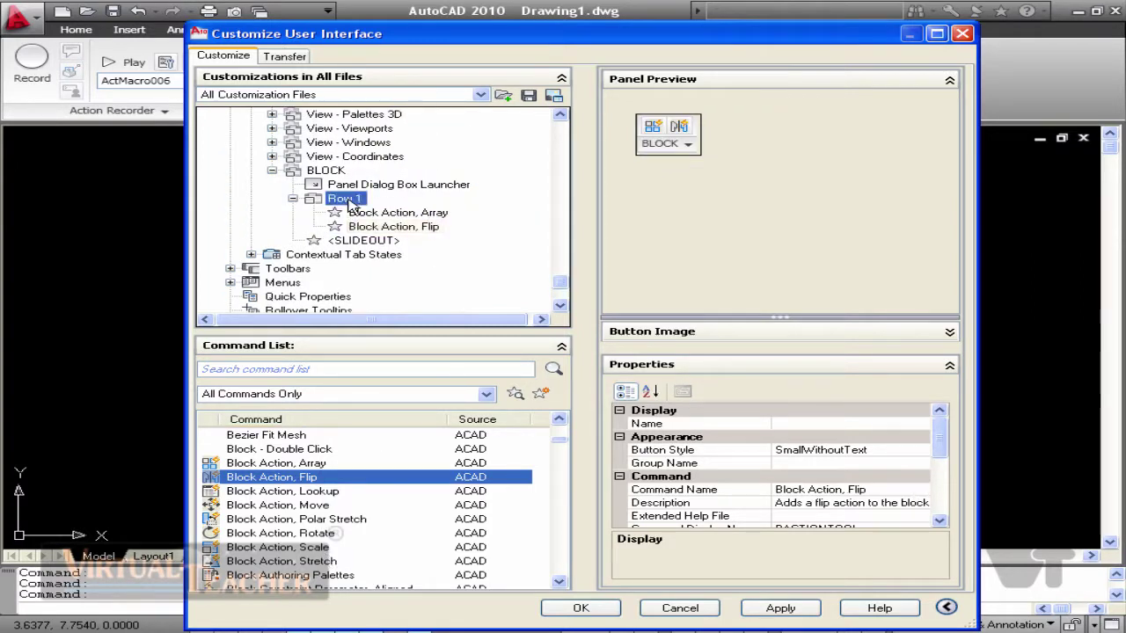
right_click(349, 200)
left_click(383, 223)
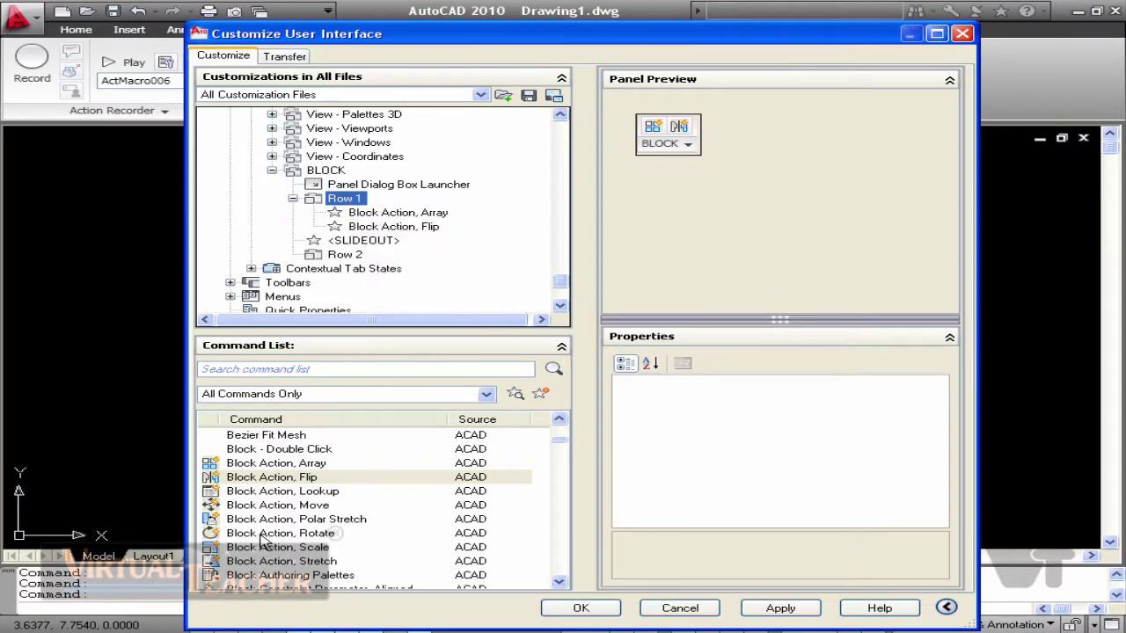
left_click_drag(262, 533, 392, 222)
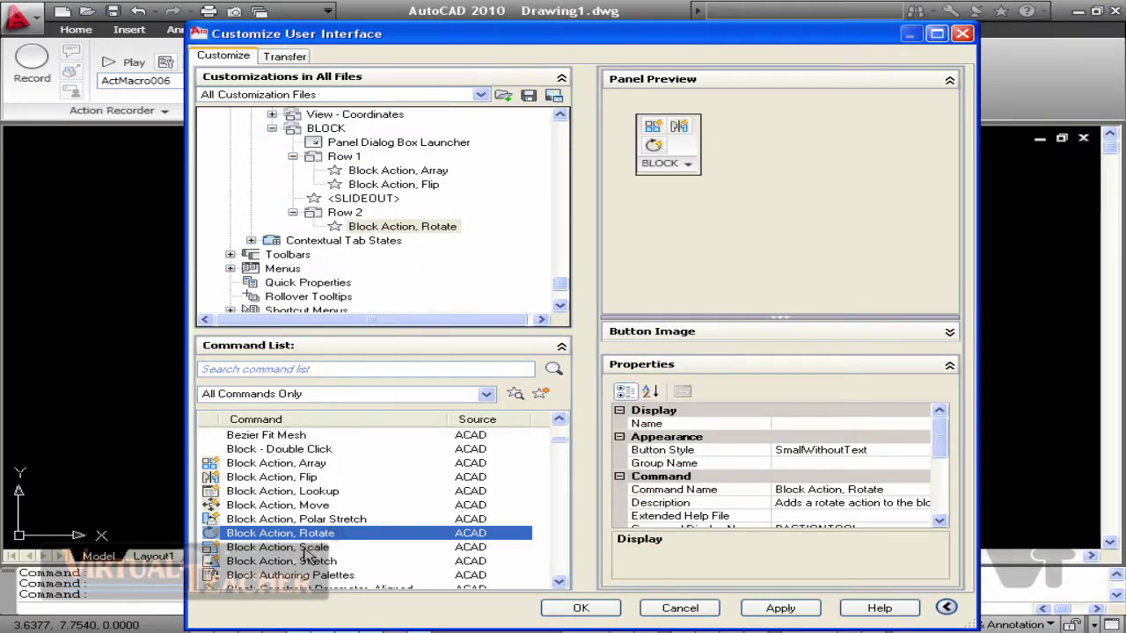
left_click_drag(308, 550, 389, 180)
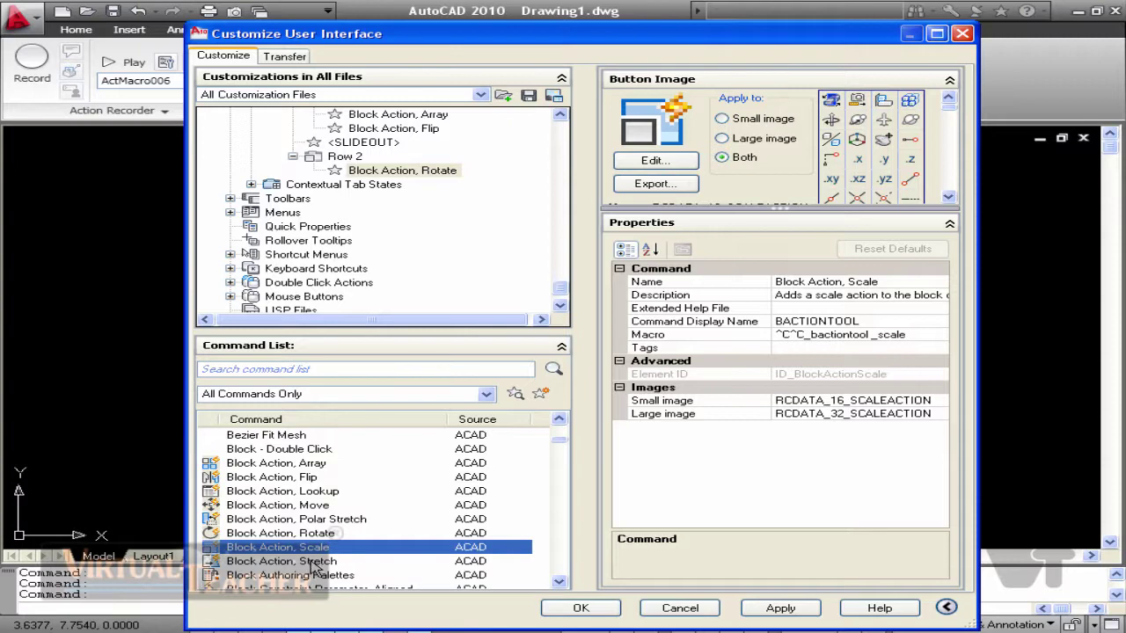
left_click_drag(312, 563, 414, 130)
scroll(425, 294, "up", 4)
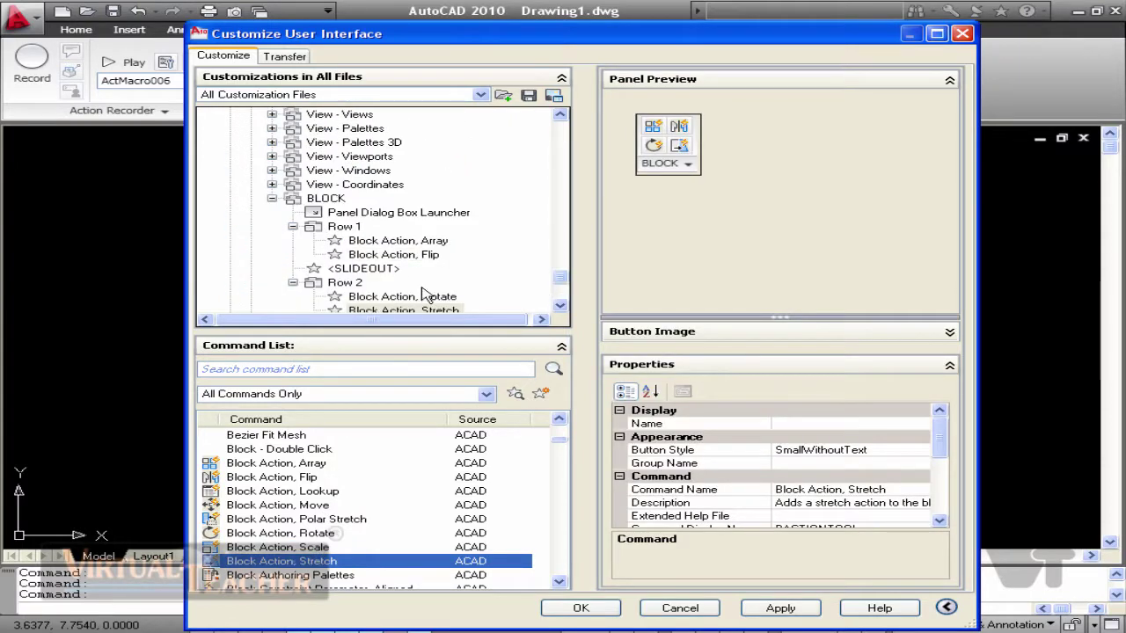
left_click(293, 226)
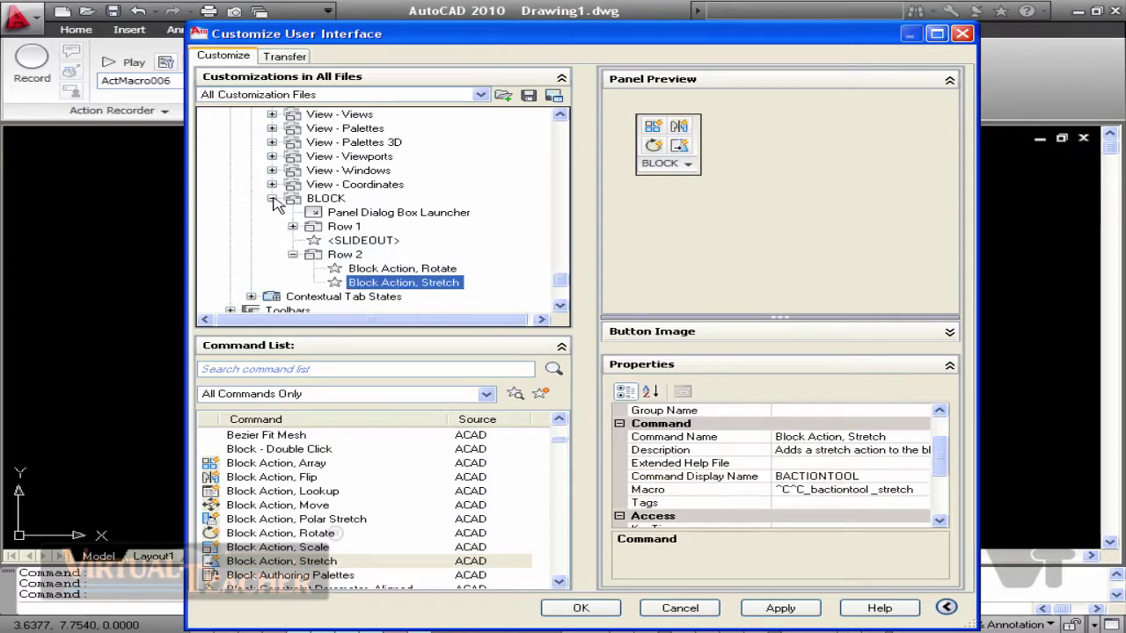
left_click(272, 199)
right_click(332, 206)
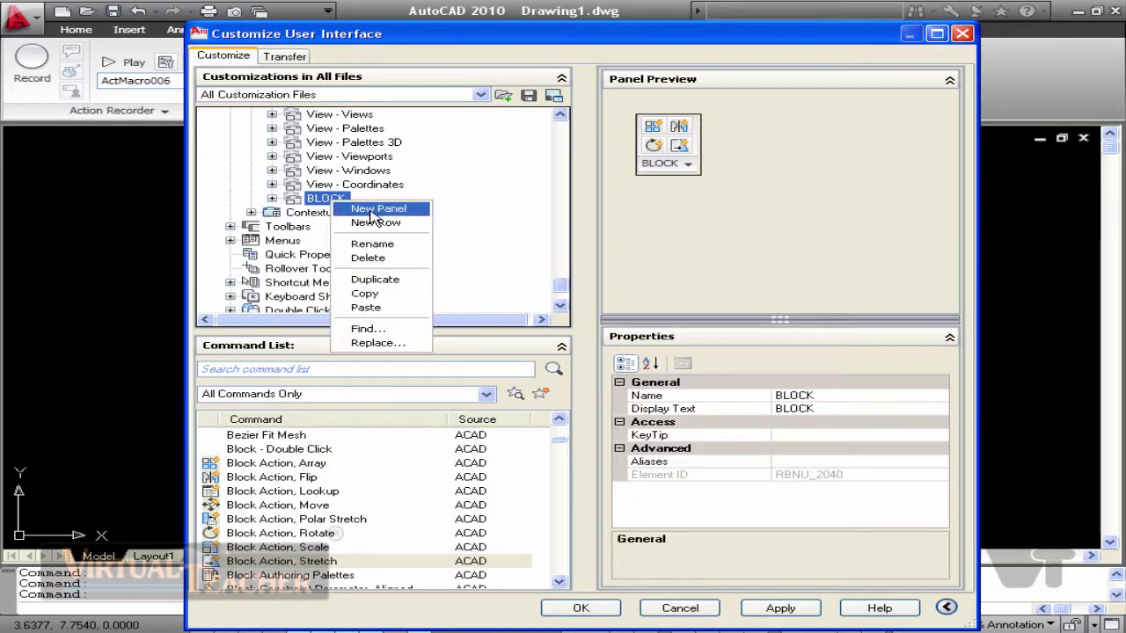
Create a COPY panel containing the Copy Clip and Copy Link commands
left_click(376, 209)
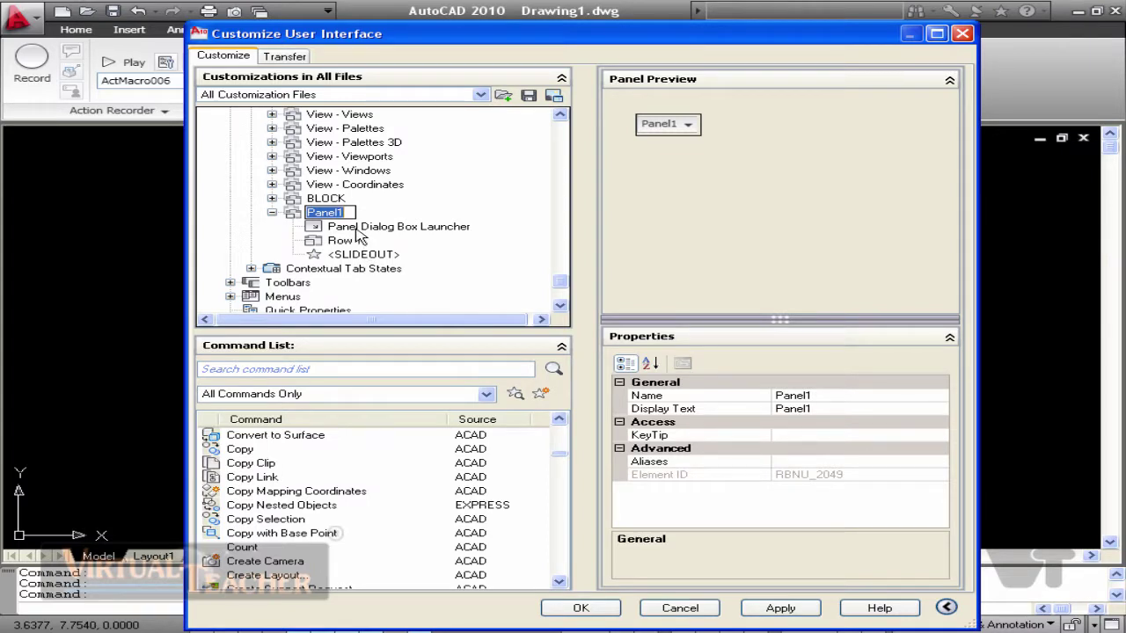
type("COPY")
key("Return")
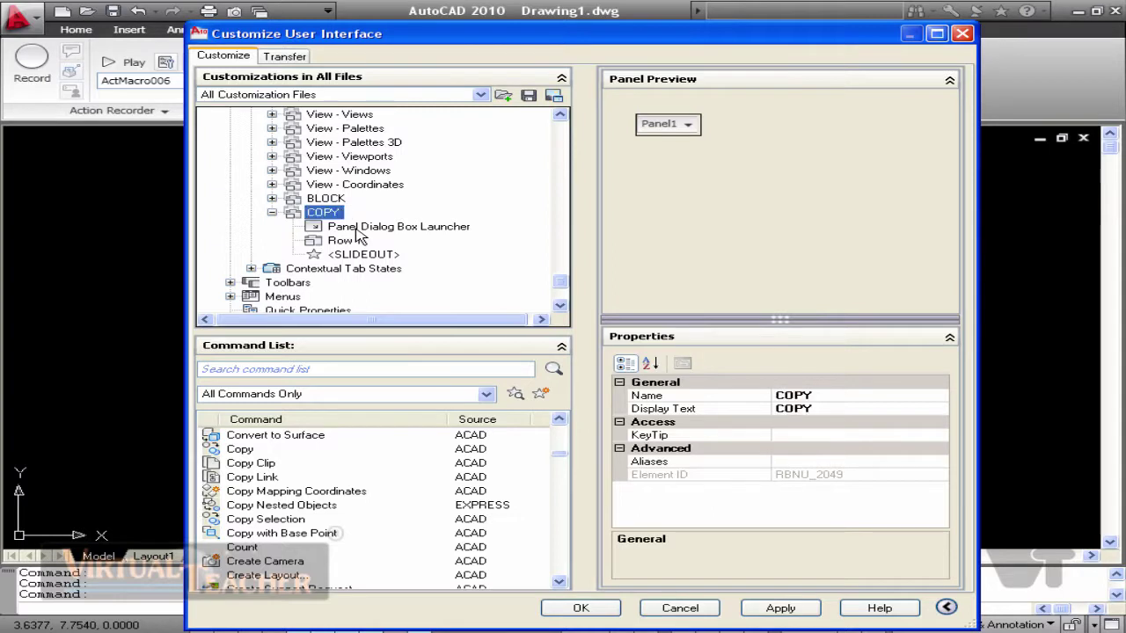
left_click(266, 463)
left_click_drag(265, 467, 382, 142)
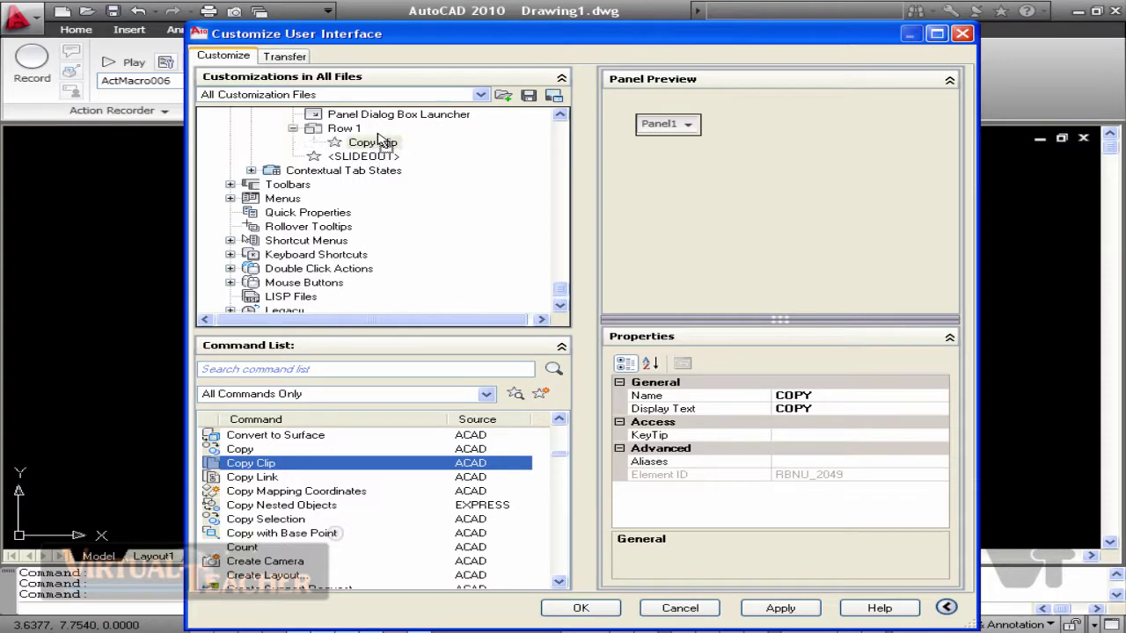
left_click(266, 477)
left_click_drag(312, 380, 343, 216)
left_click(292, 197)
left_click(273, 171)
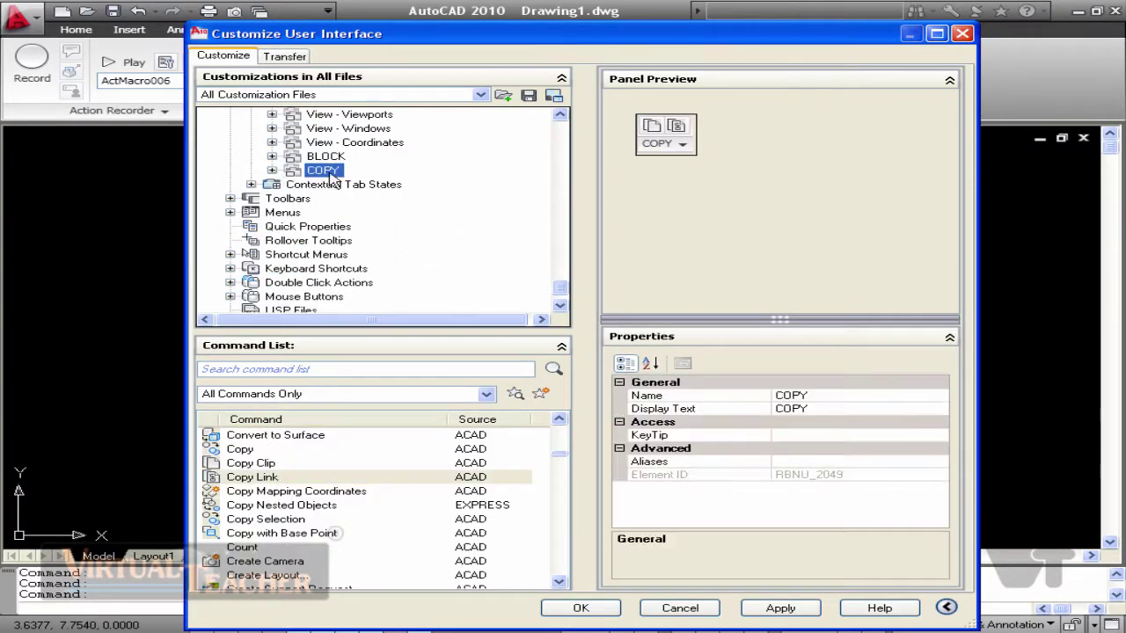
Drag the BLOCK panel onto my tab
left_click(325, 157)
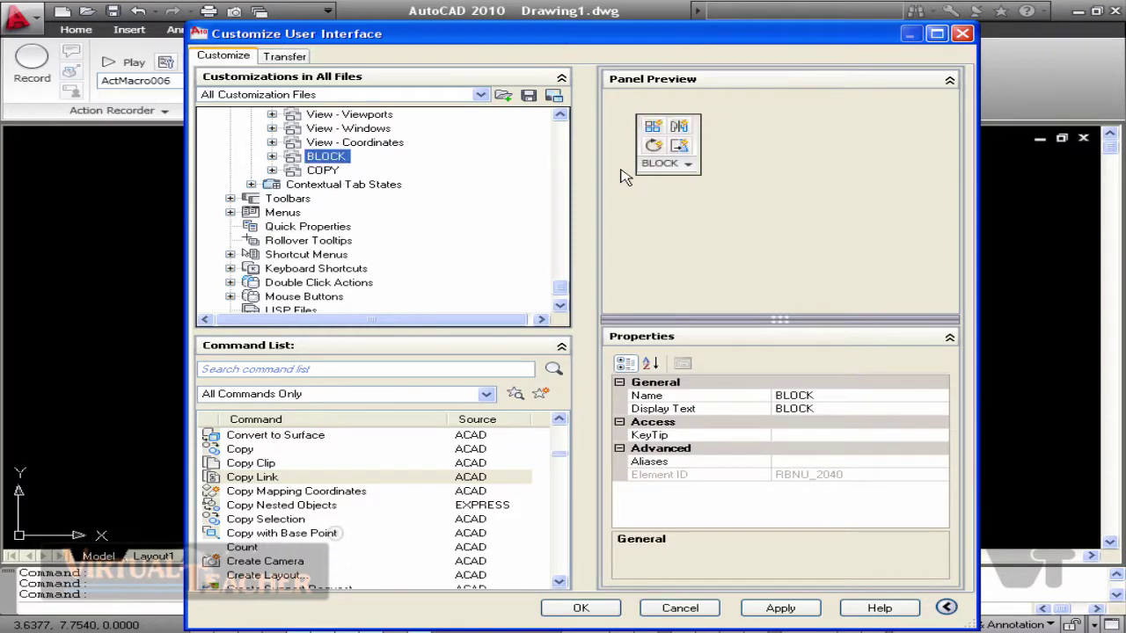
scroll(561, 119, "up", 1)
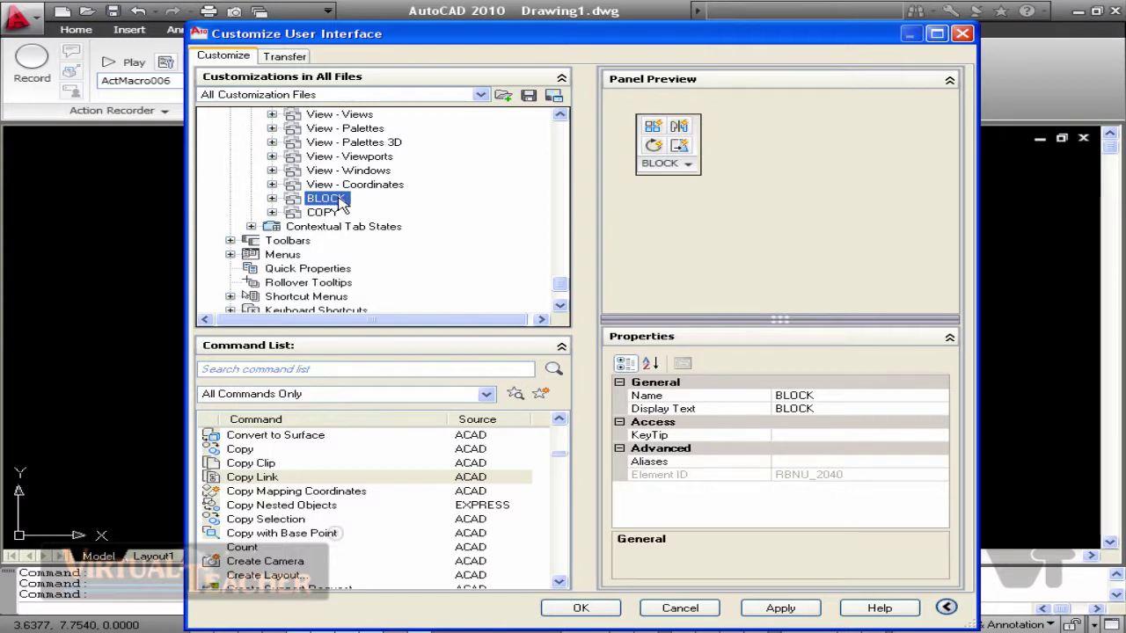
mouse_move(340, 204)
left_mouse_down()
mouse_move(390, 111)
mouse_move(397, 151)
mouse_move(362, 259)
left_mouse_up()
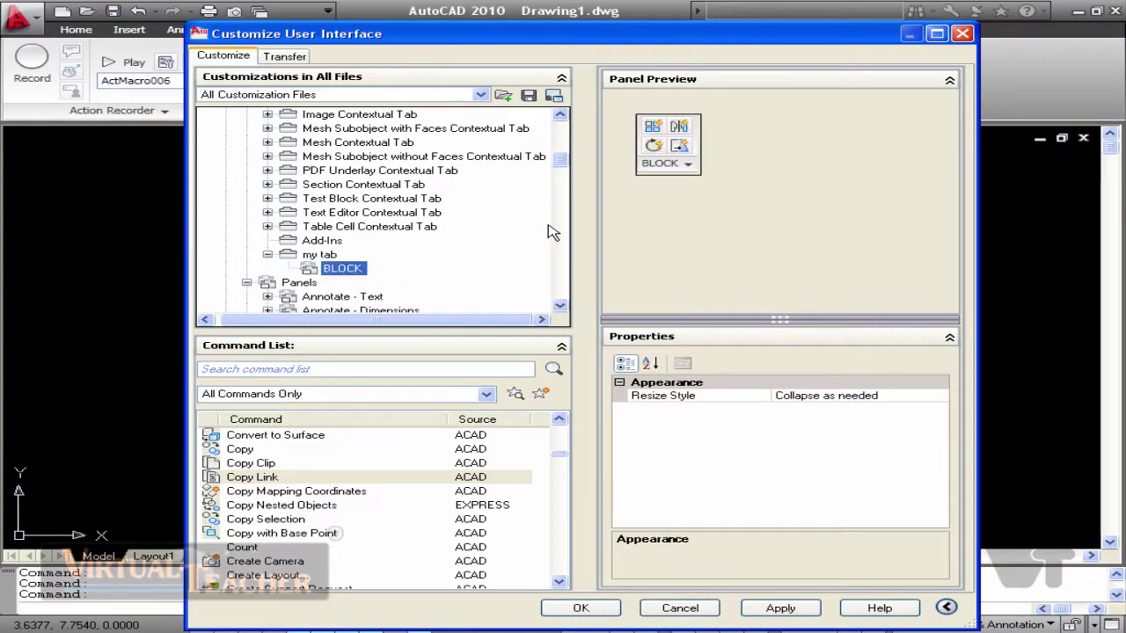
Drop the COPY panel onto my tab and order BLOCK ahead of COPY
left_click(558, 294)
left_click(557, 295)
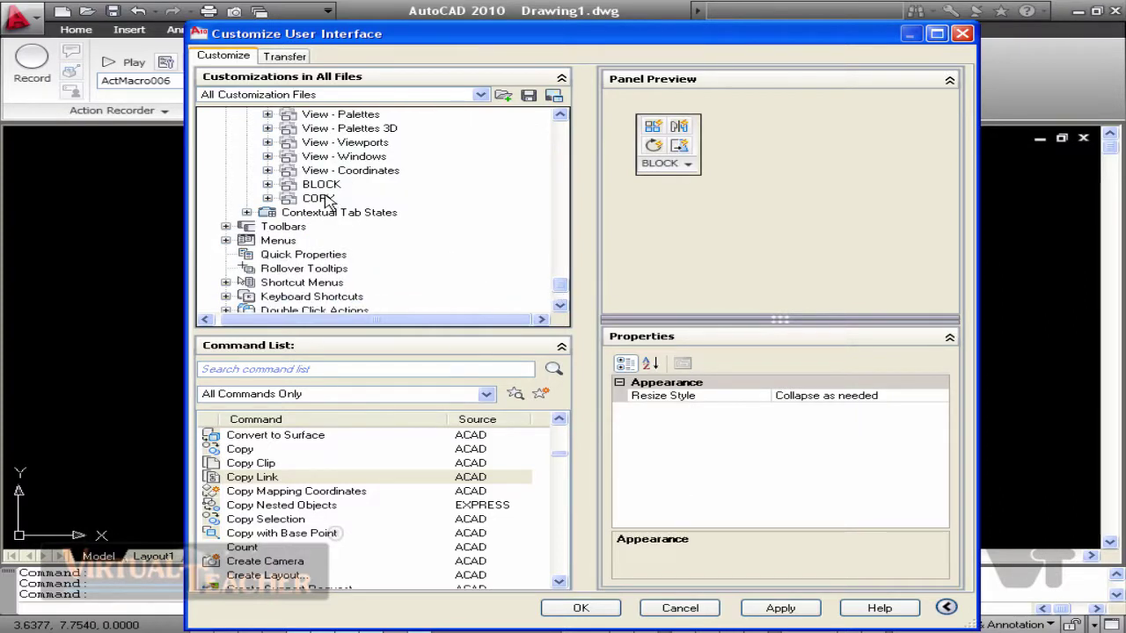
mouse_move(326, 200)
left_mouse_down()
mouse_move(385, 143)
mouse_move(365, 248)
mouse_move(377, 254)
left_mouse_up()
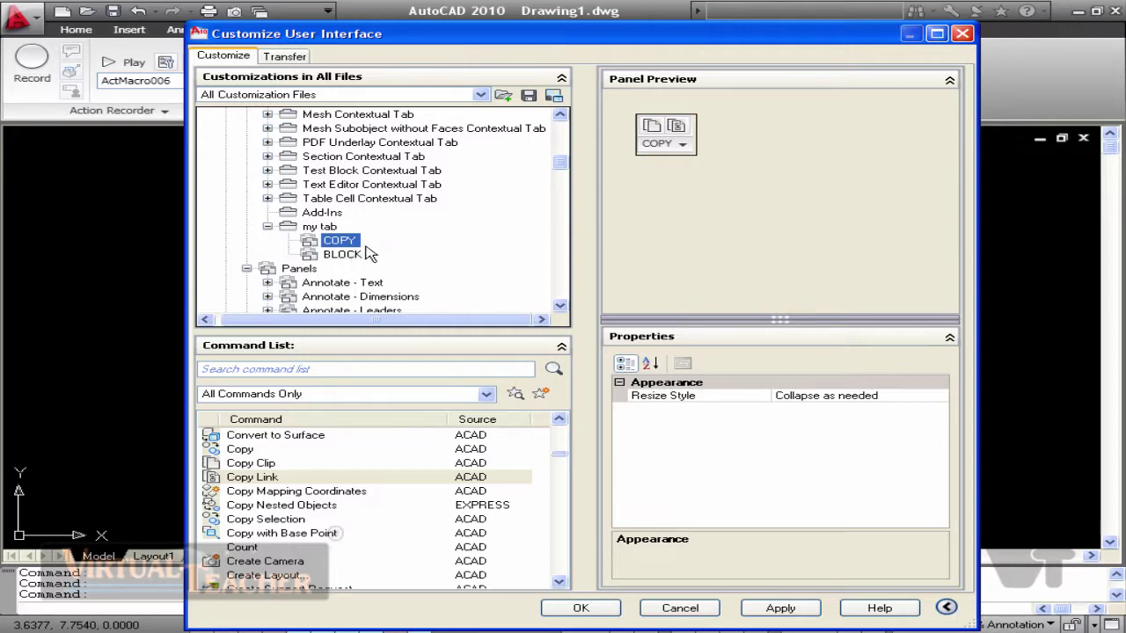
mouse_move(355, 260)
left_mouse_down()
mouse_move(339, 234)
mouse_move(402, 260)
mouse_move(371, 265)
left_mouse_up()
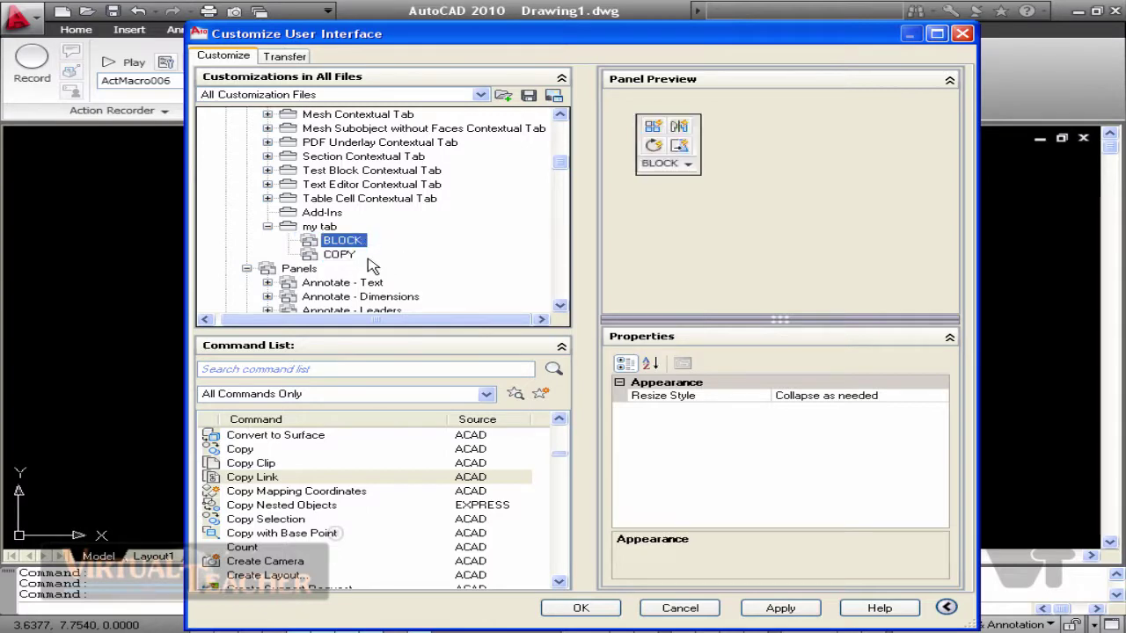
In the 2D Drafting & Annotation workspace contents, check my tab and apply the change
scroll(342, 151, "up", 10)
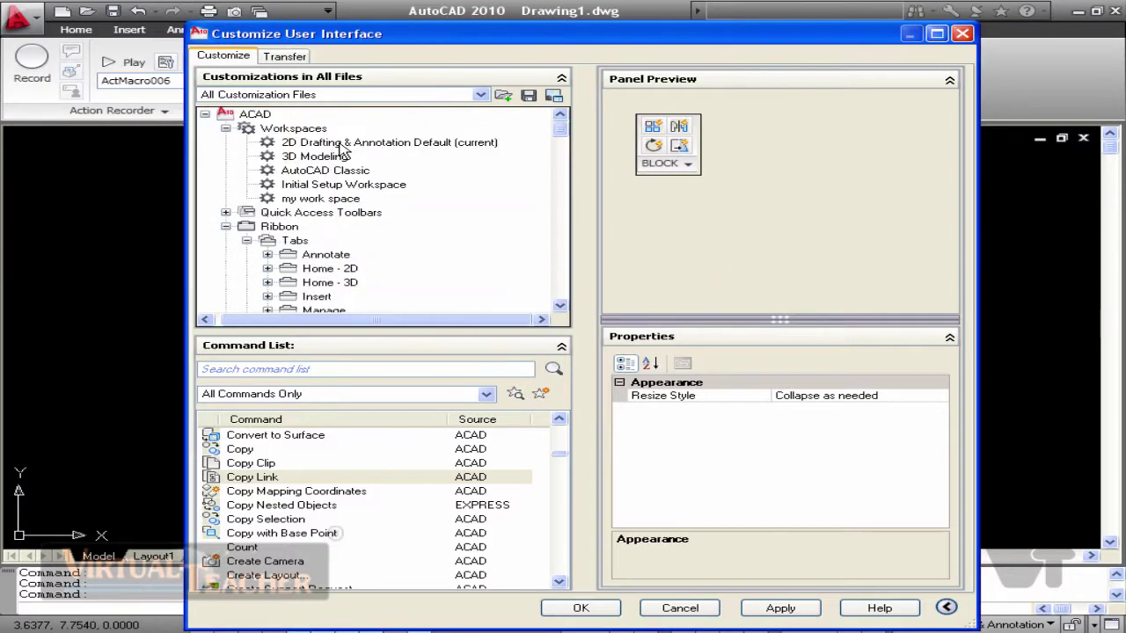
left_click(343, 145)
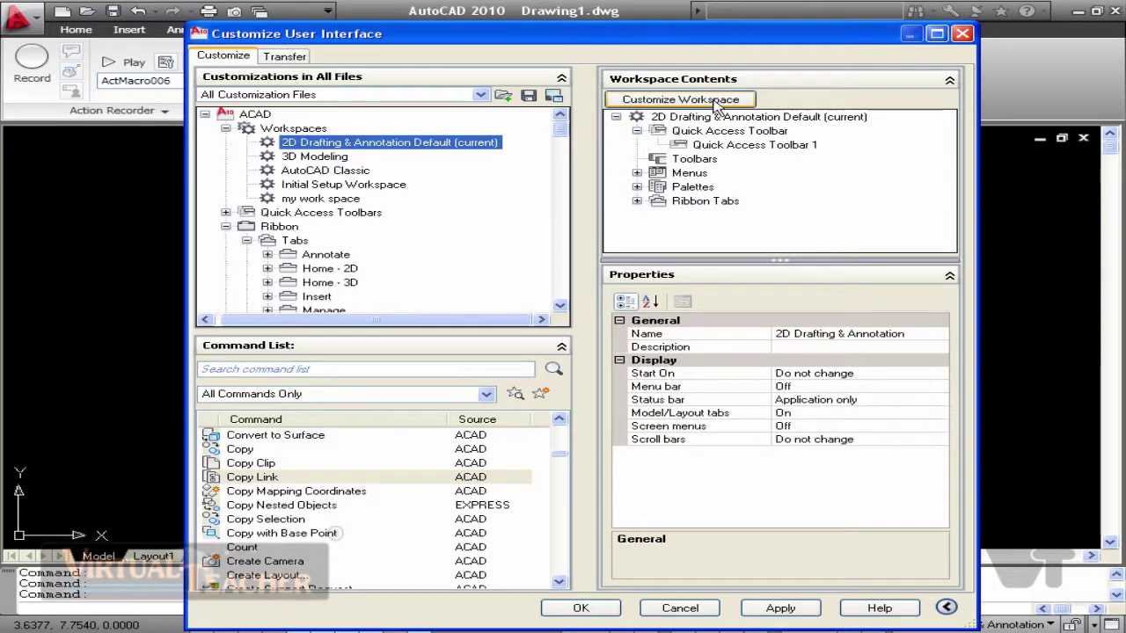
left_click(716, 104)
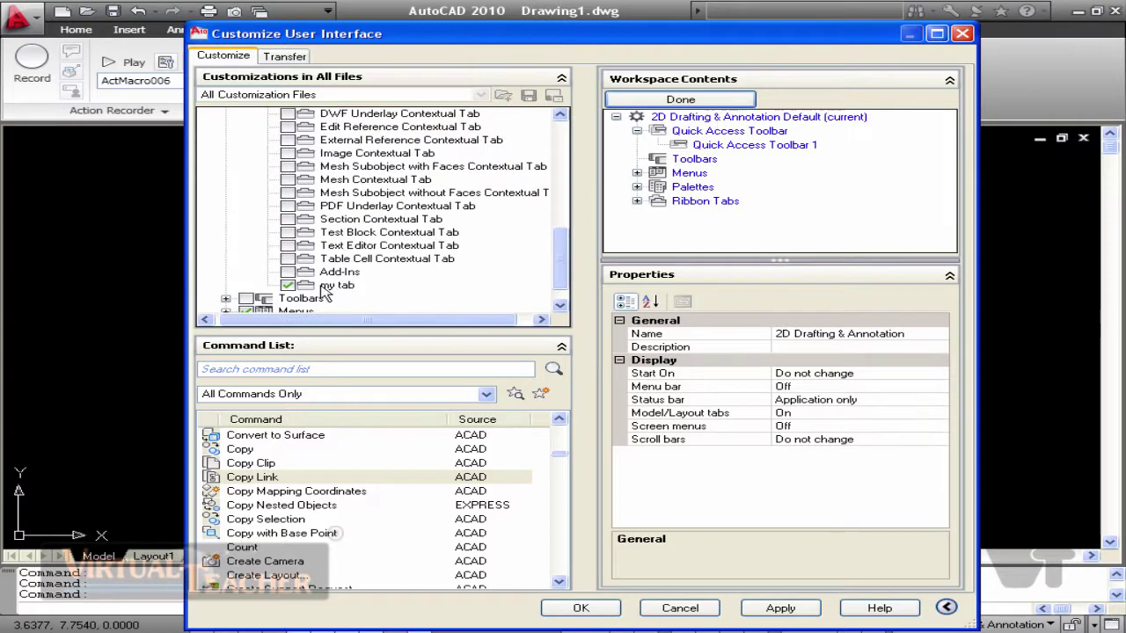
mouse_move(560, 279)
left_mouse_down()
mouse_move(561, 222)
mouse_move(563, 288)
left_mouse_up()
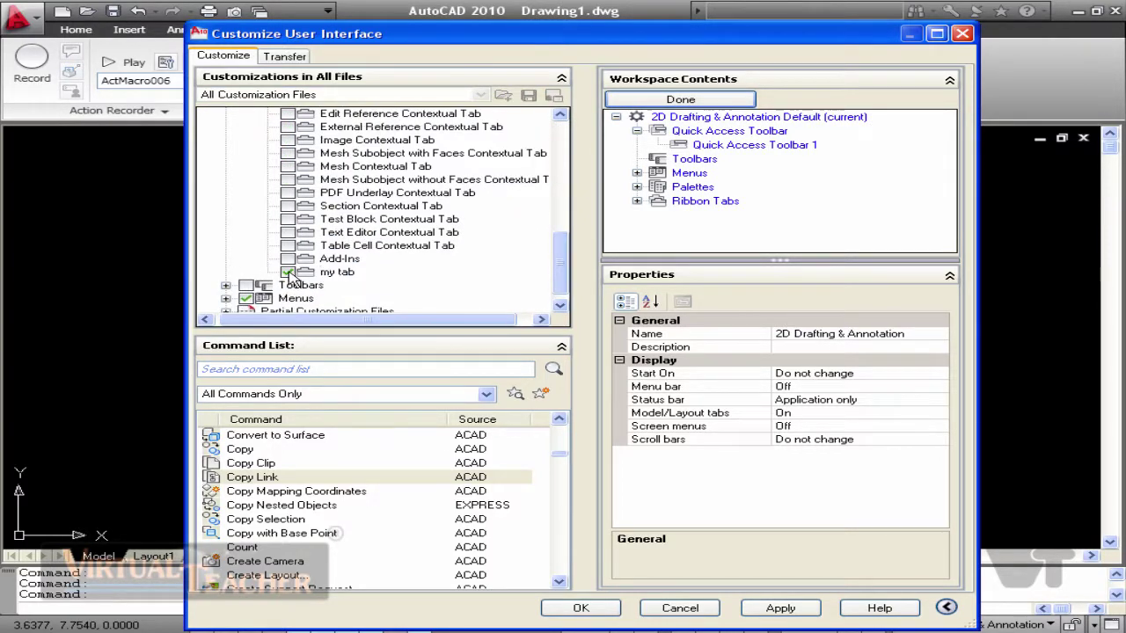
left_click(771, 610)
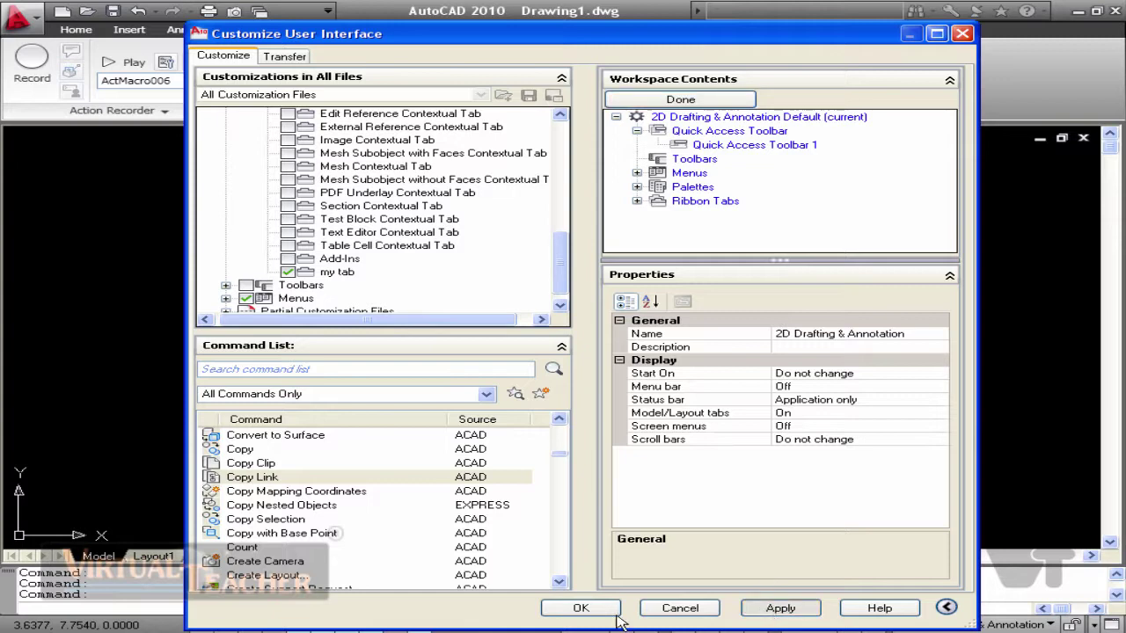
Close the customization window with OK and switch the ribbon to my tab
left_click(580, 608)
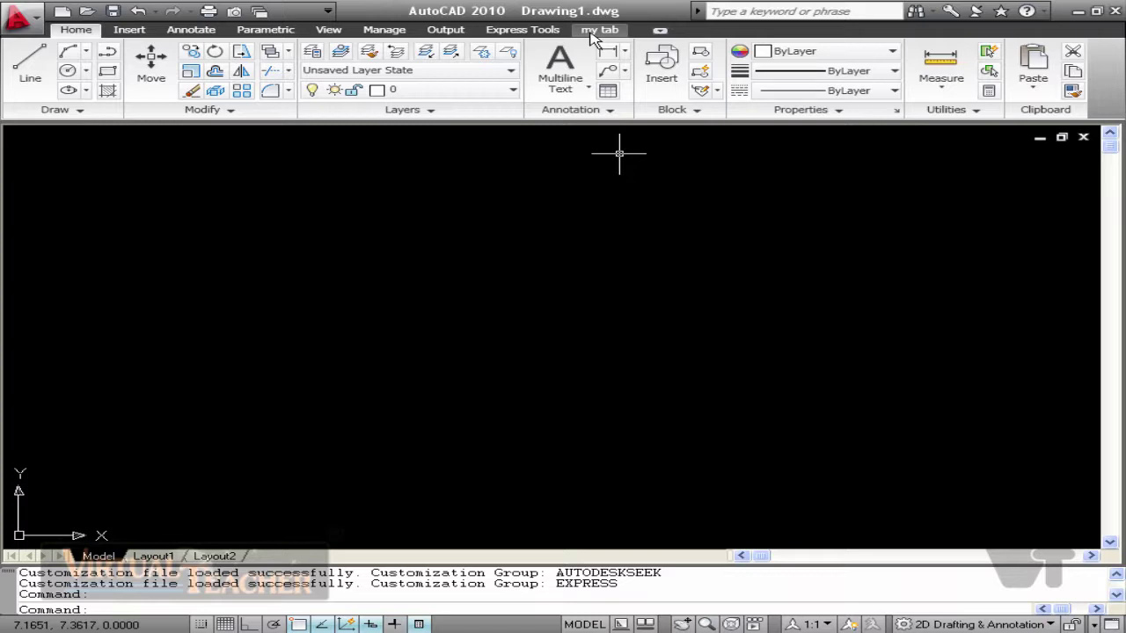
left_click(591, 31)
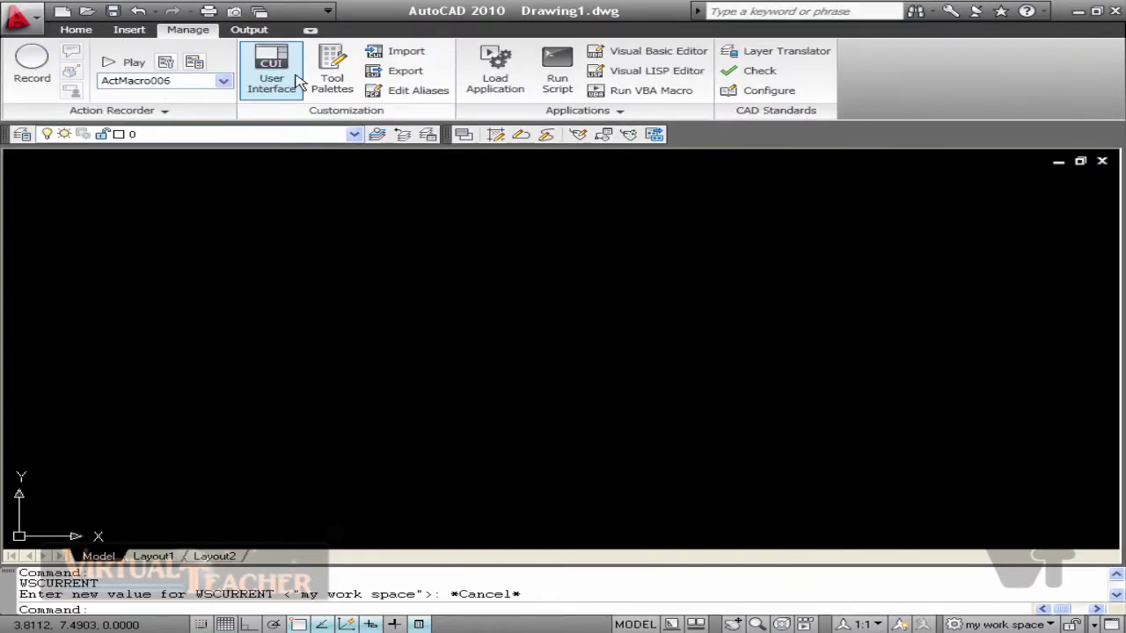
In the CUI editor, create a new toolbar named MY TOOL
left_click(297, 78)
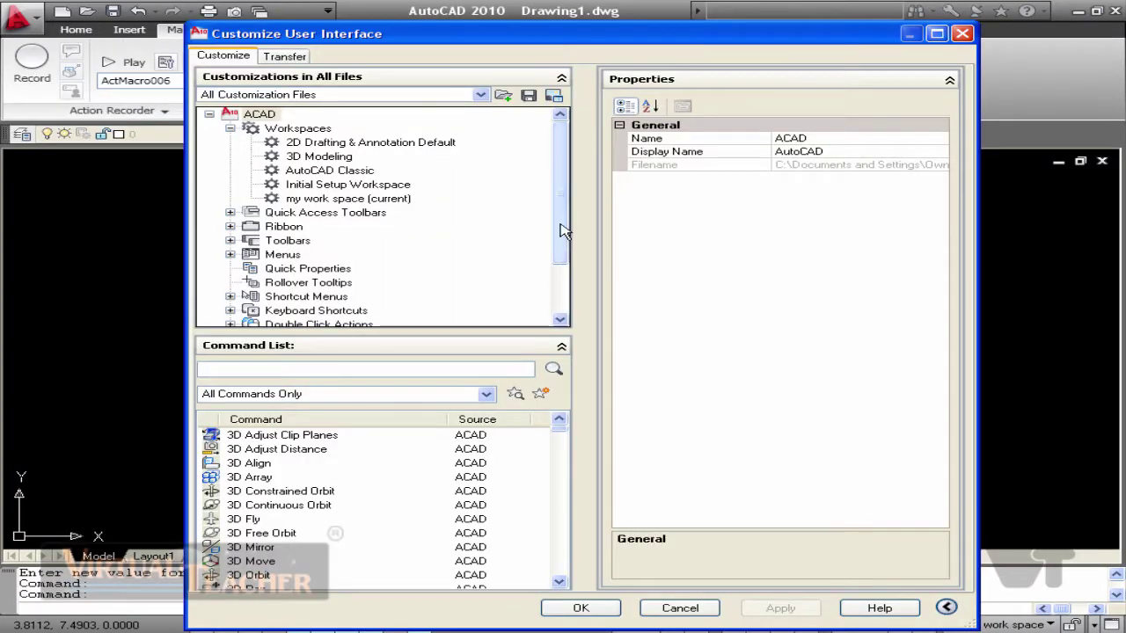
scroll(559, 230, "down", 1)
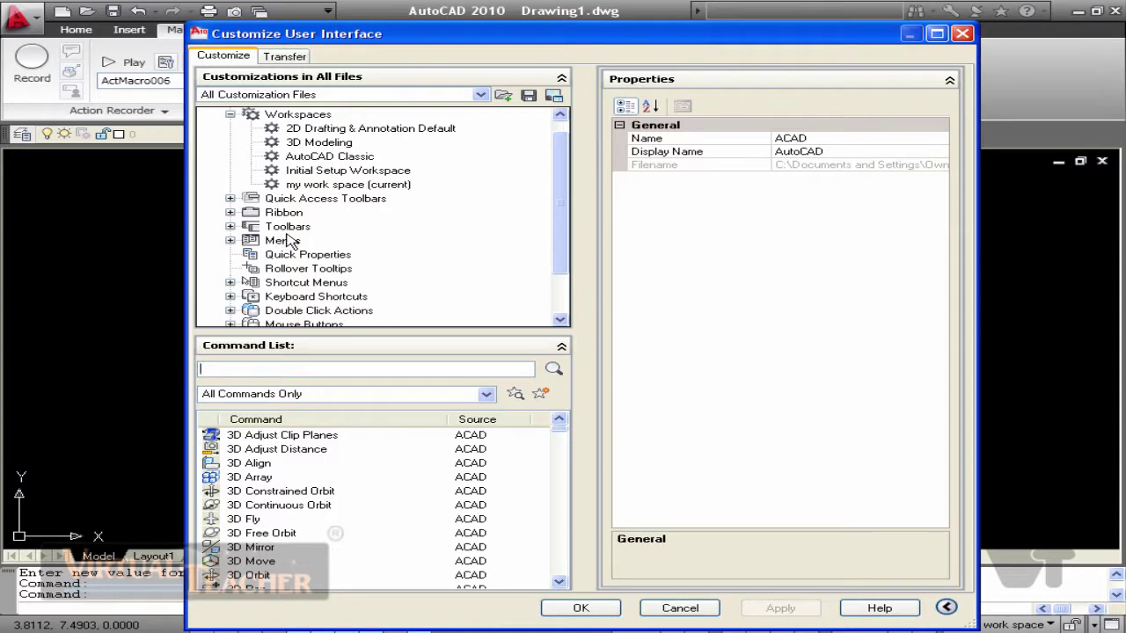
double_click(289, 227)
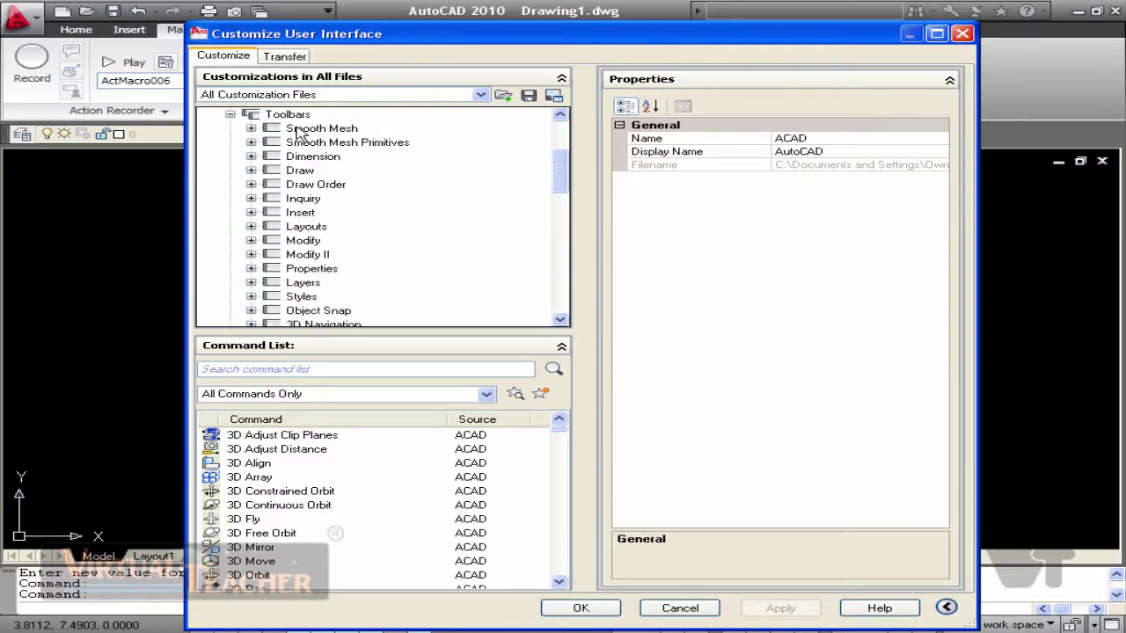
right_click(307, 116)
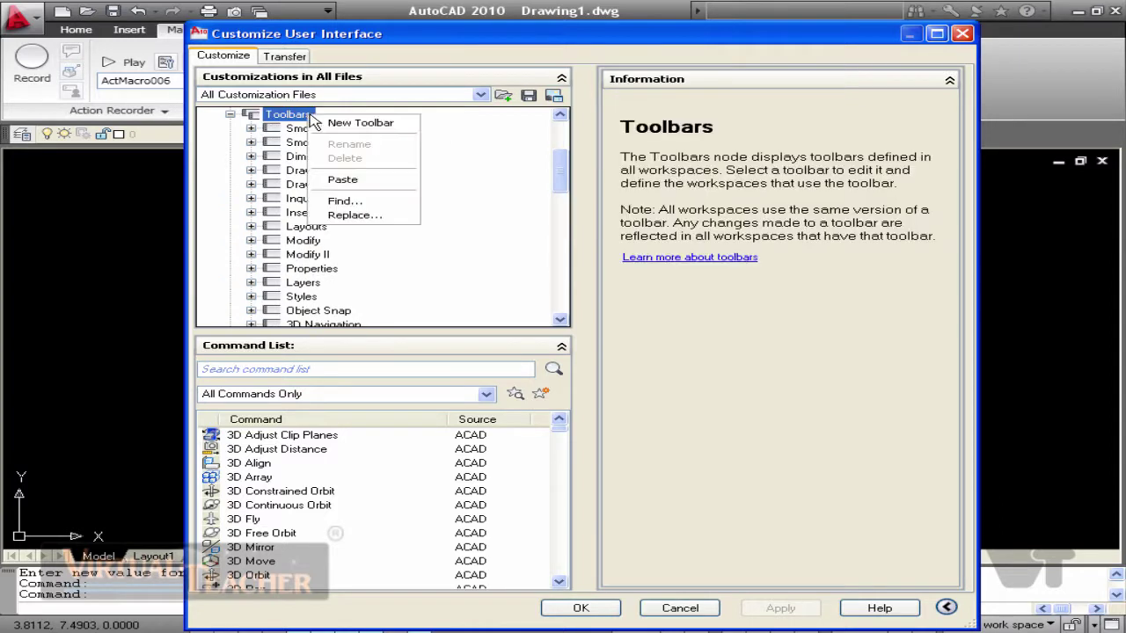
left_click(339, 125)
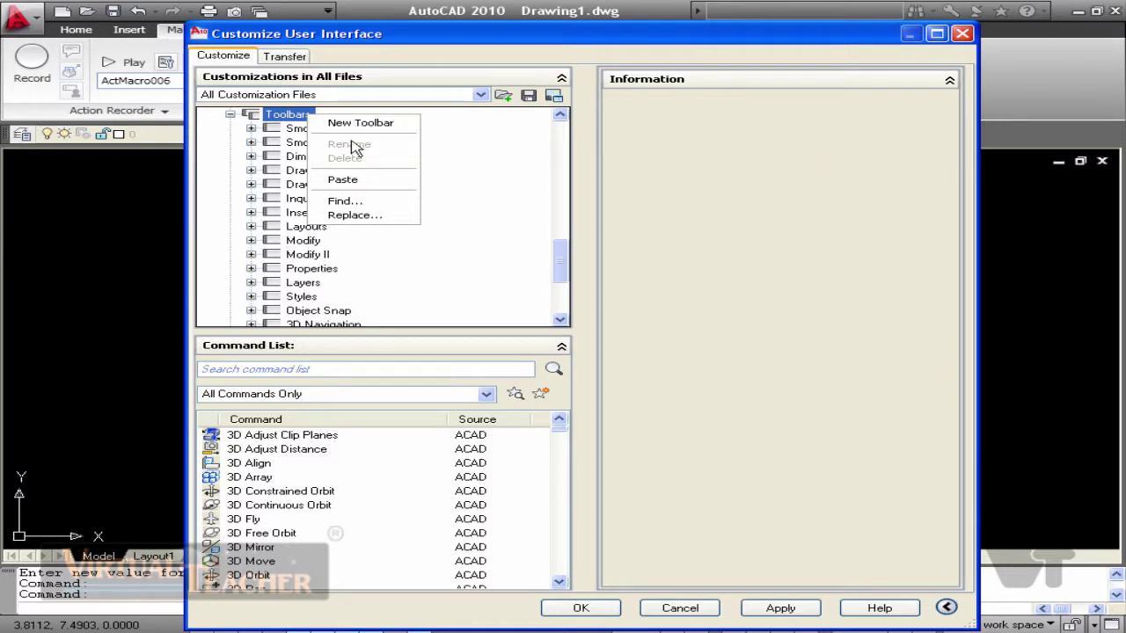
type("M")
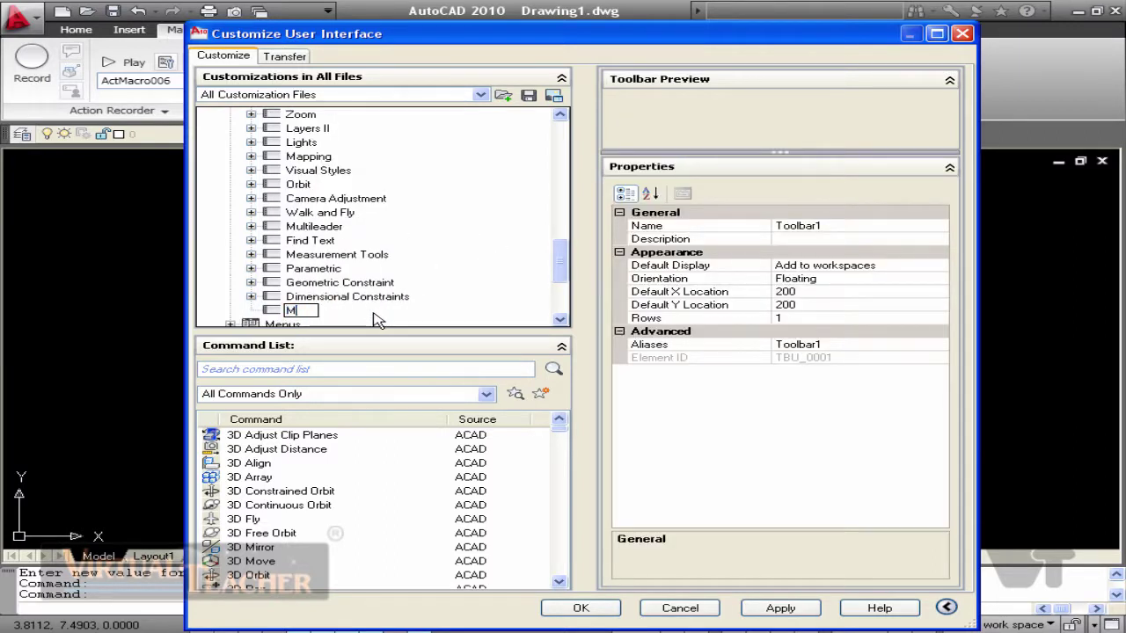
type("Y TOOL")
key("Return")
Add the Attach and Attach Xref commands to MY TOOL, then apply and close
scroll(387, 501, "down", 10)
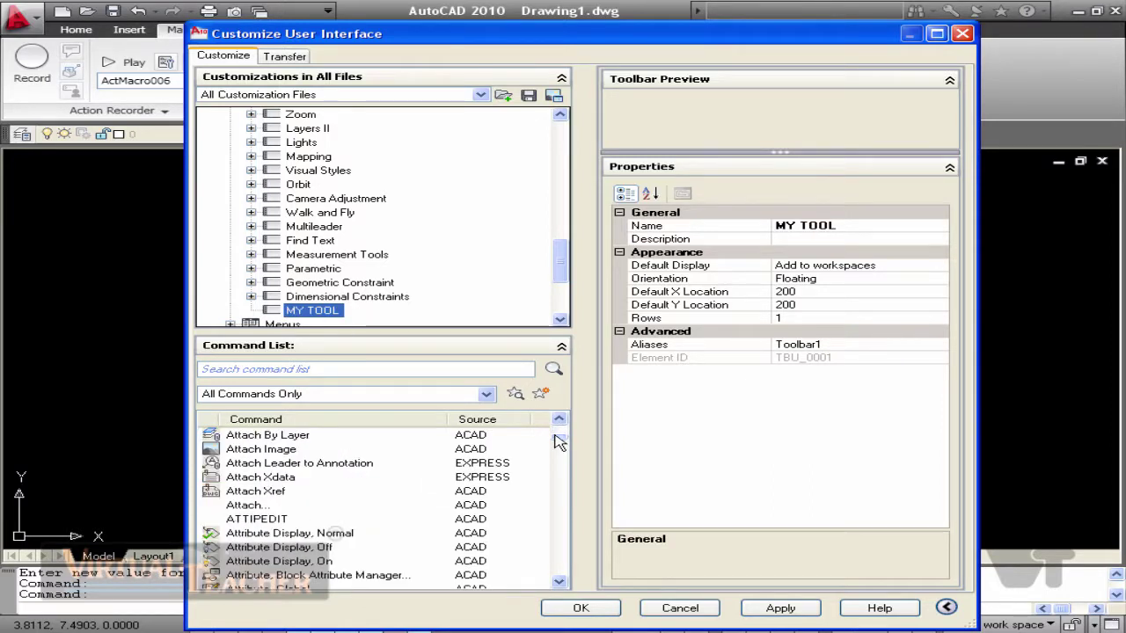
left_click(559, 419)
left_click(558, 420)
left_click(559, 419)
left_click(559, 419)
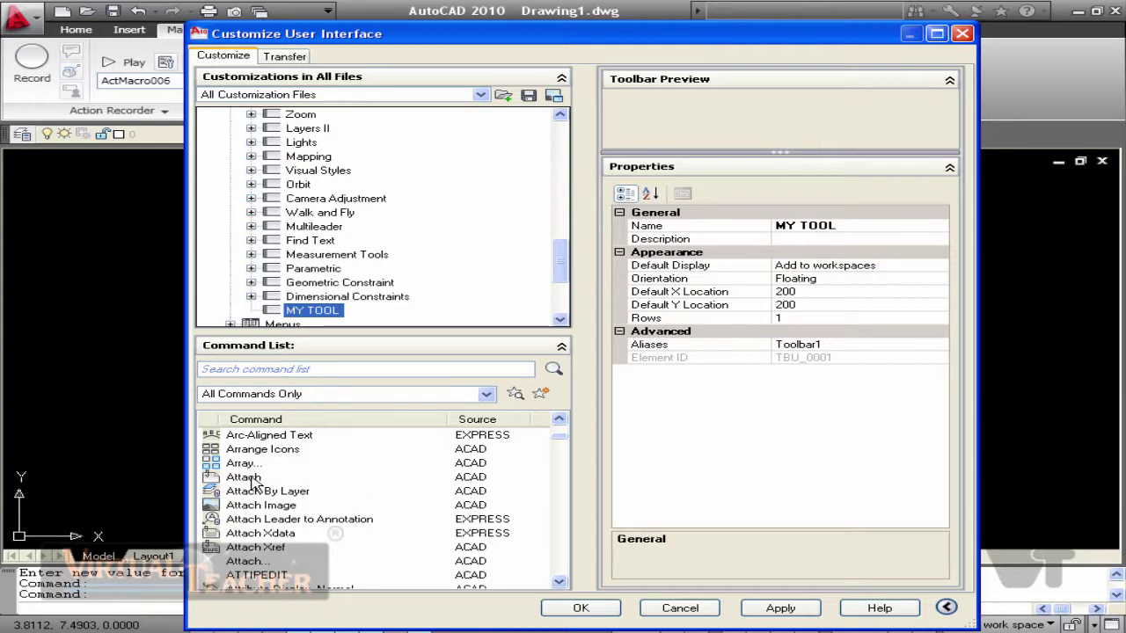
left_click_drag(253, 483, 345, 176)
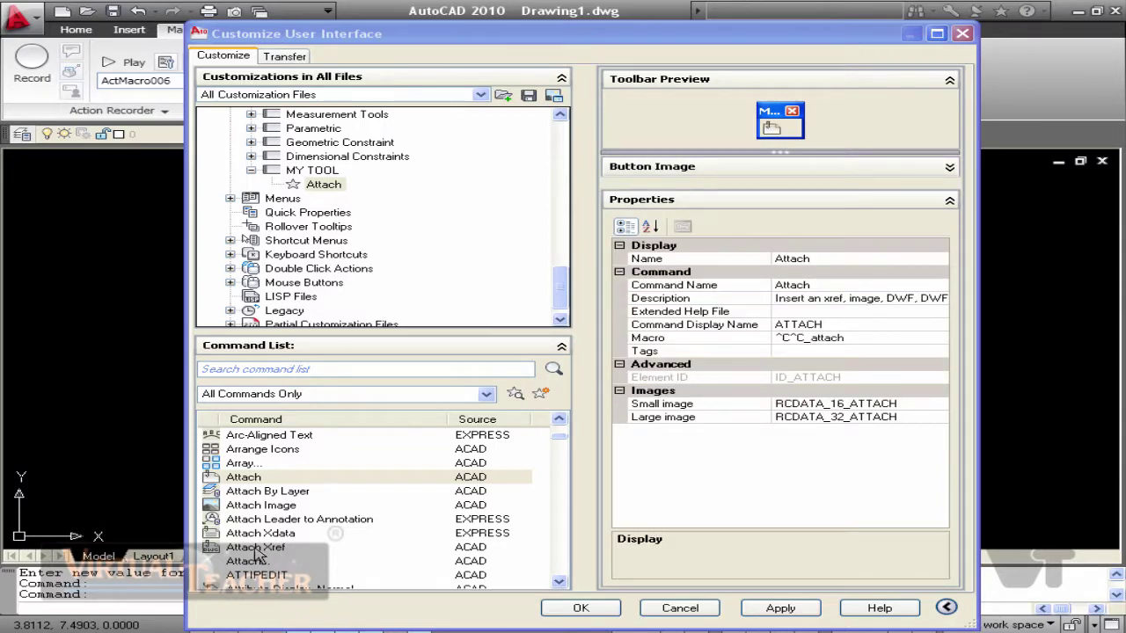
left_click_drag(255, 554, 348, 182)
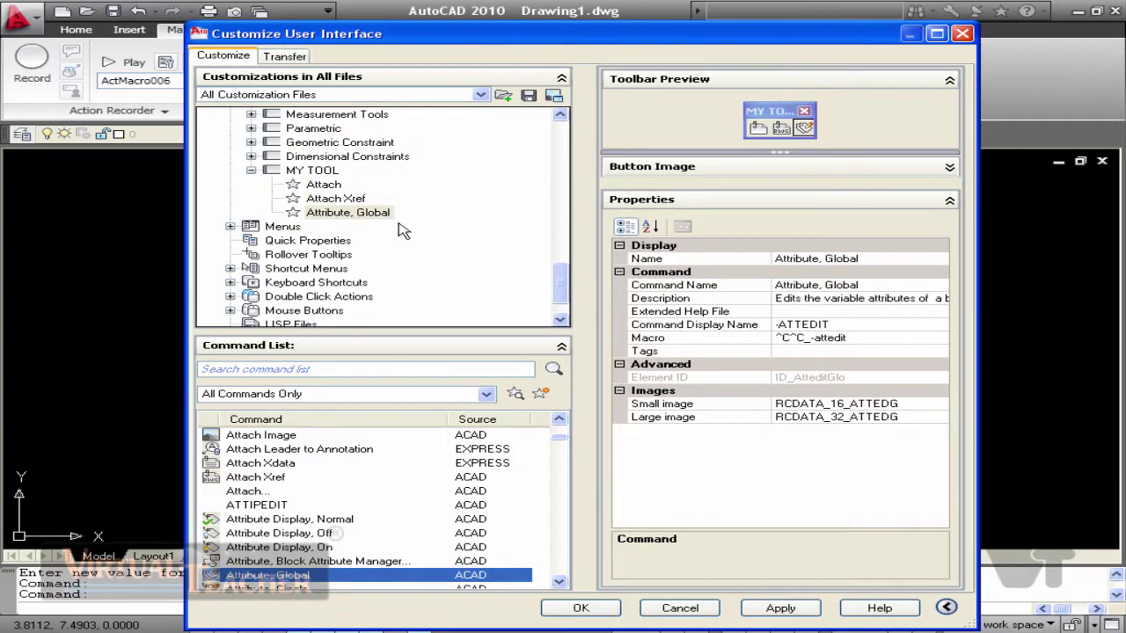
left_click(781, 608)
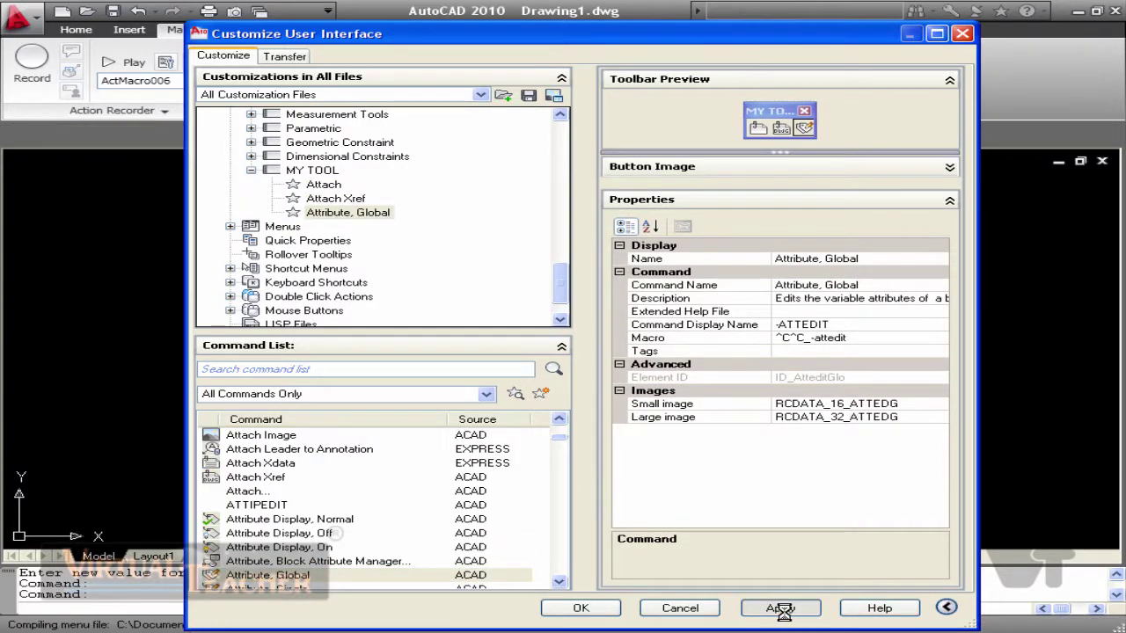
left_click(603, 609)
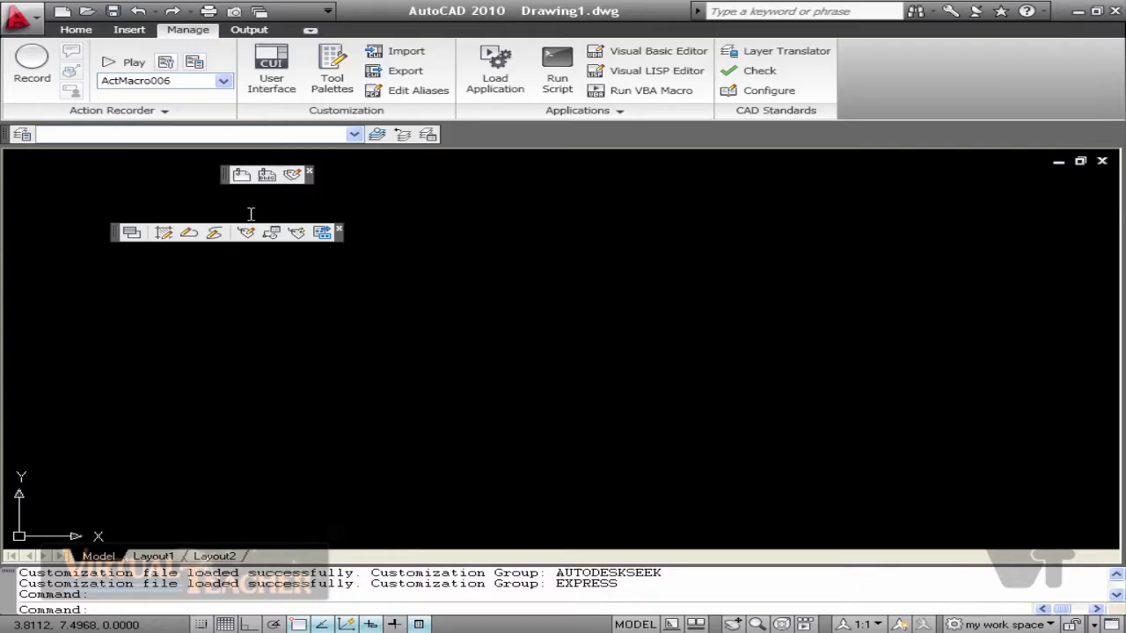
Dock the MY TOOL toolbar under the ribbon and expand the Ribbon node in CUI
left_click_drag(225, 178, 519, 216)
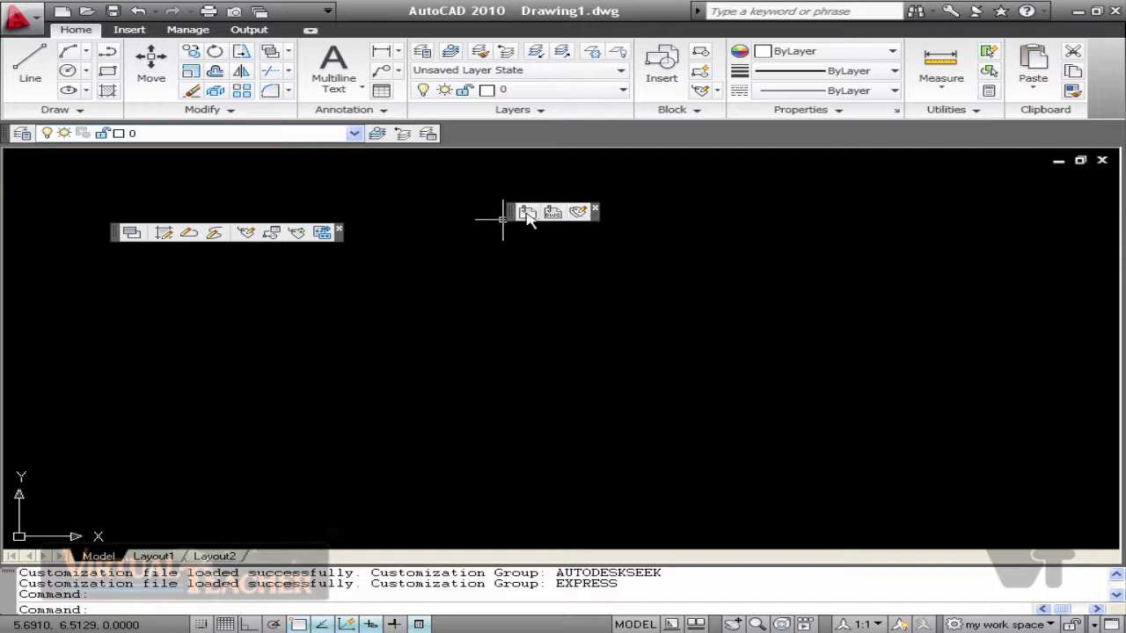
left_click_drag(508, 211, 478, 197)
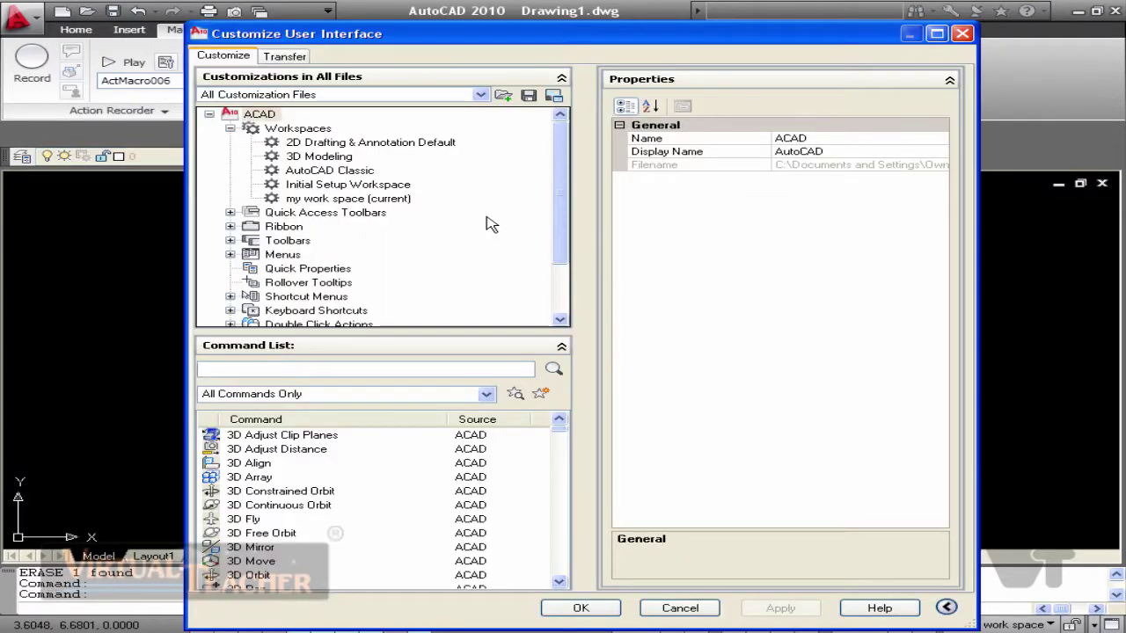
left_click(230, 226)
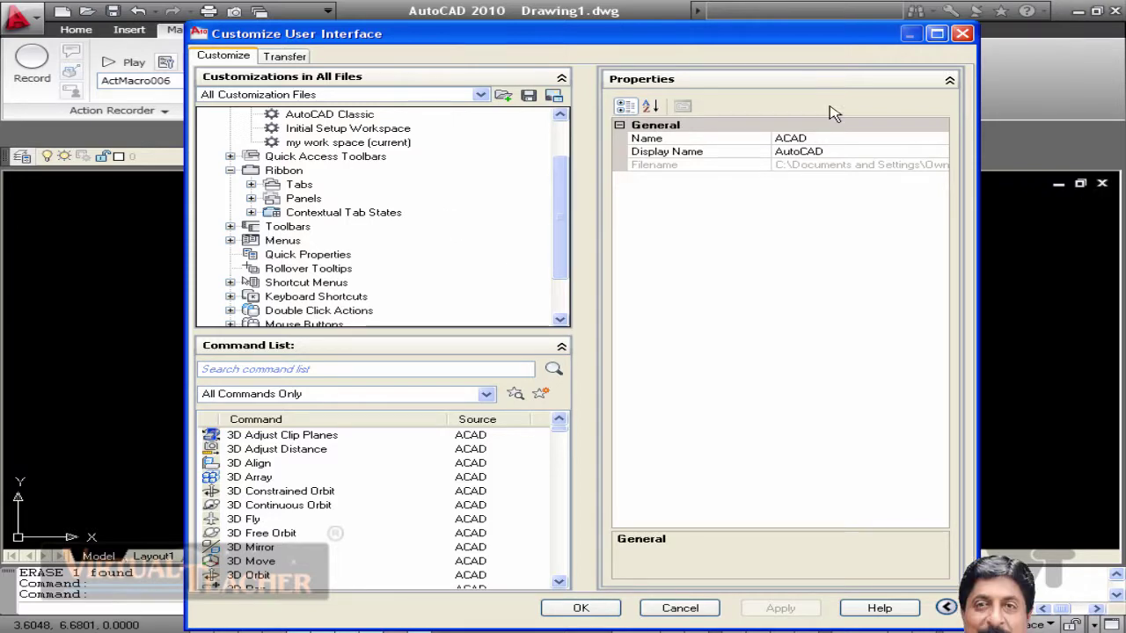
mouse_move(738, 50)
left_mouse_down()
mouse_move(728, 61)
mouse_move(751, 62)
left_mouse_up()
left_click(974, 44)
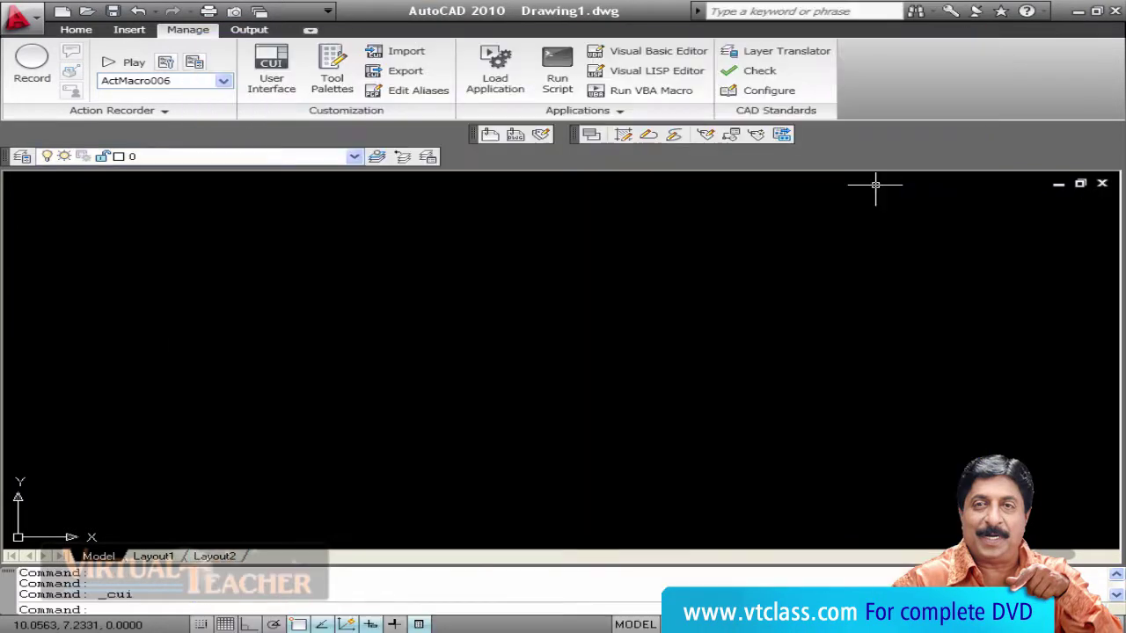
left_click(76, 29)
left_click(381, 90)
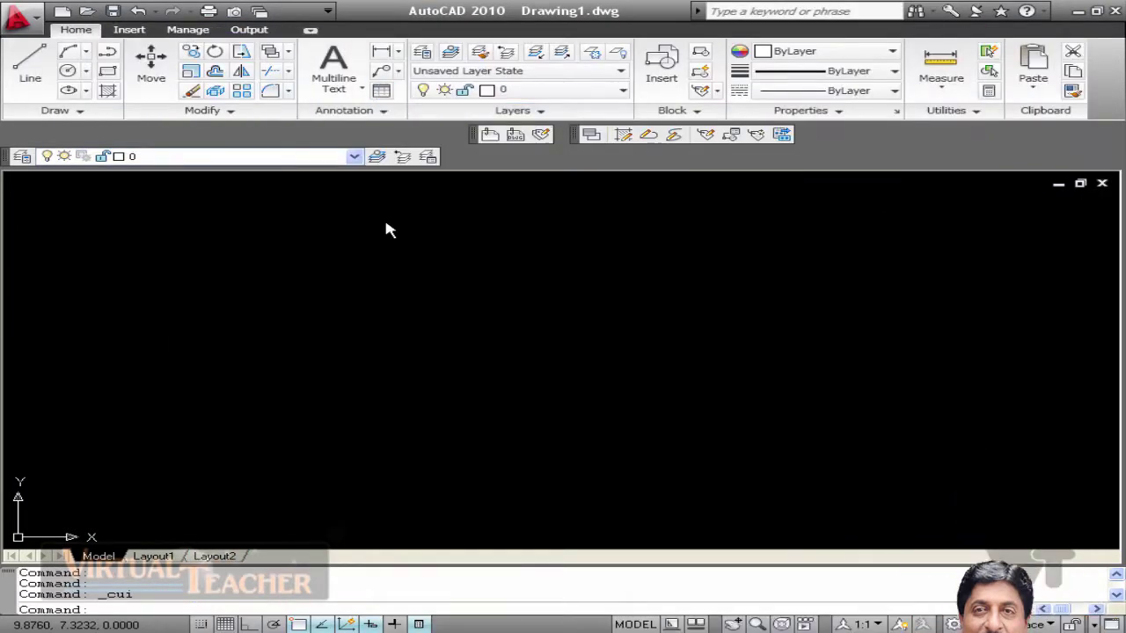
left_click(735, 509)
left_click(424, 274)
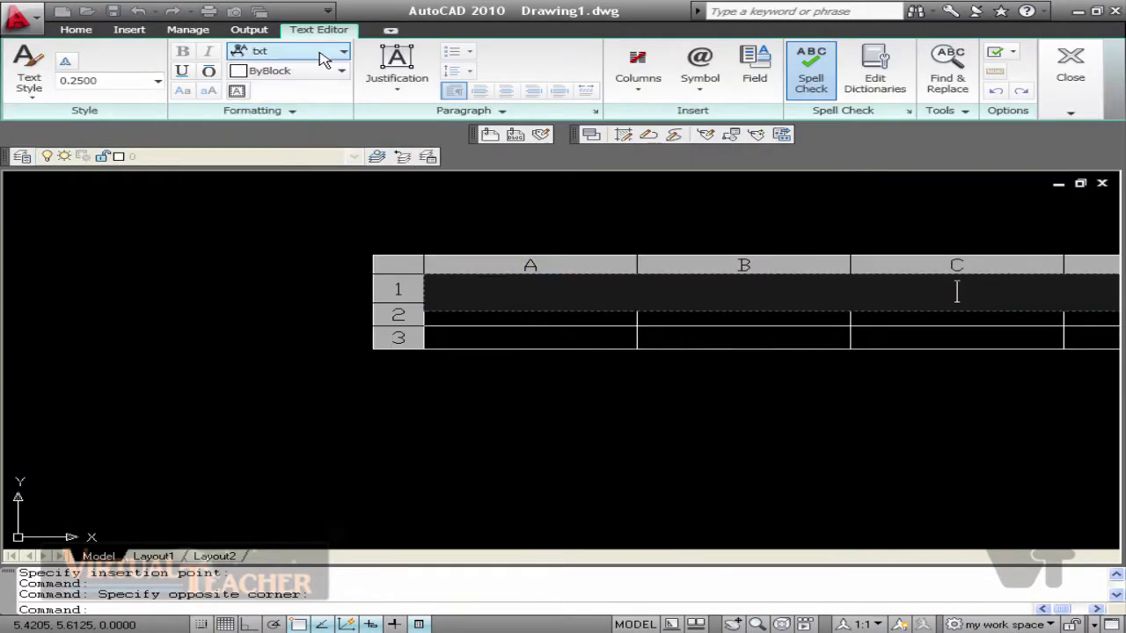
left_click(478, 377)
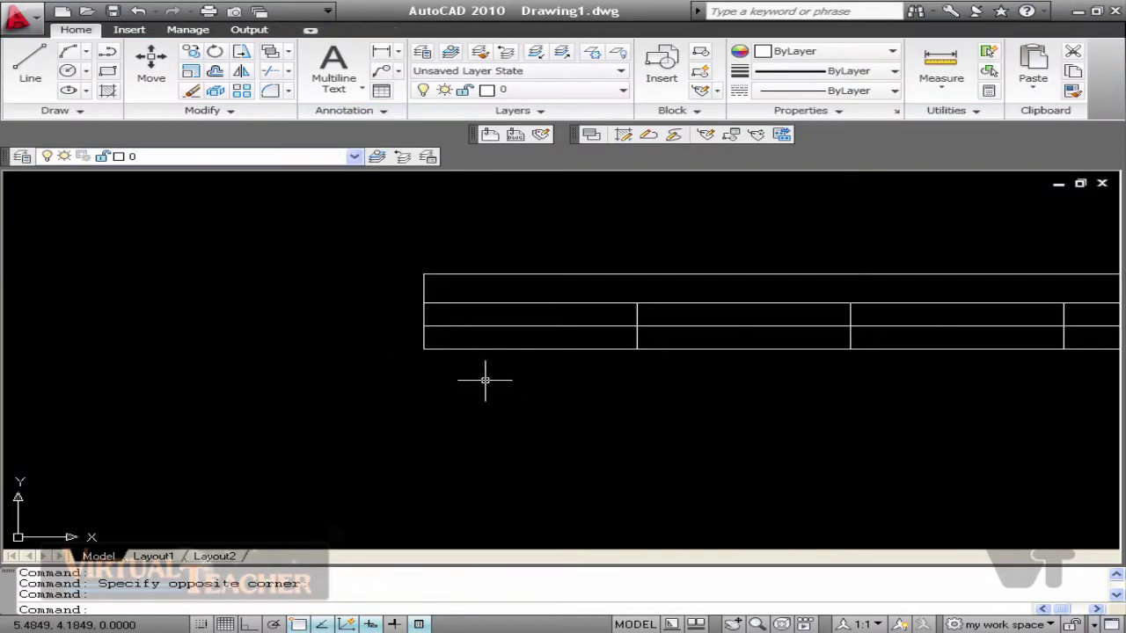
left_click(477, 377)
left_click(406, 332)
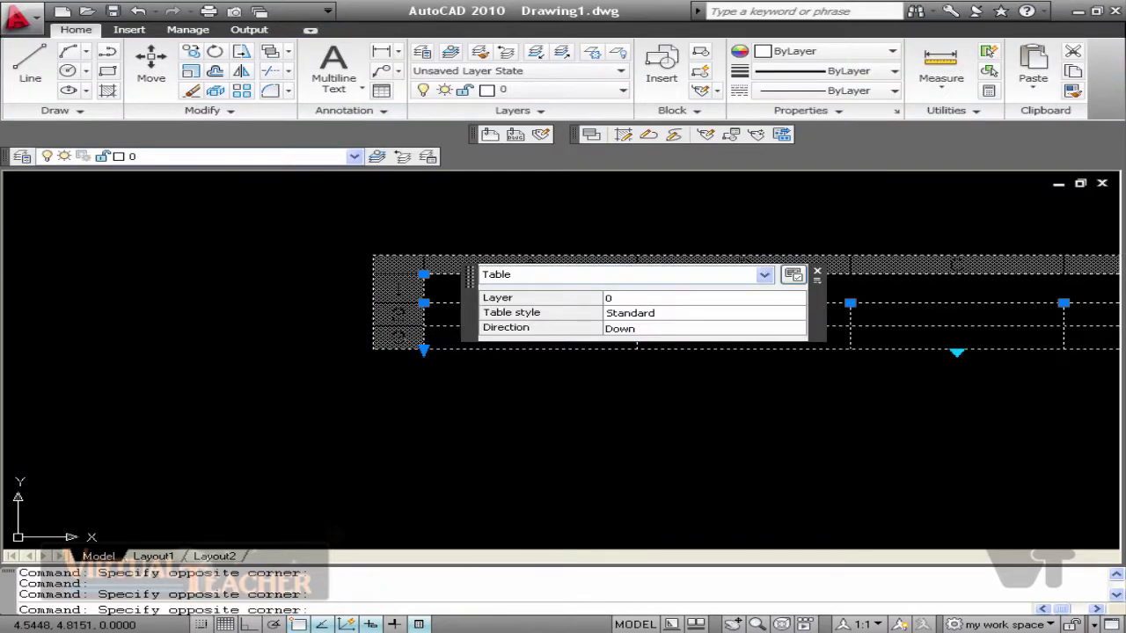
left_click(403, 336)
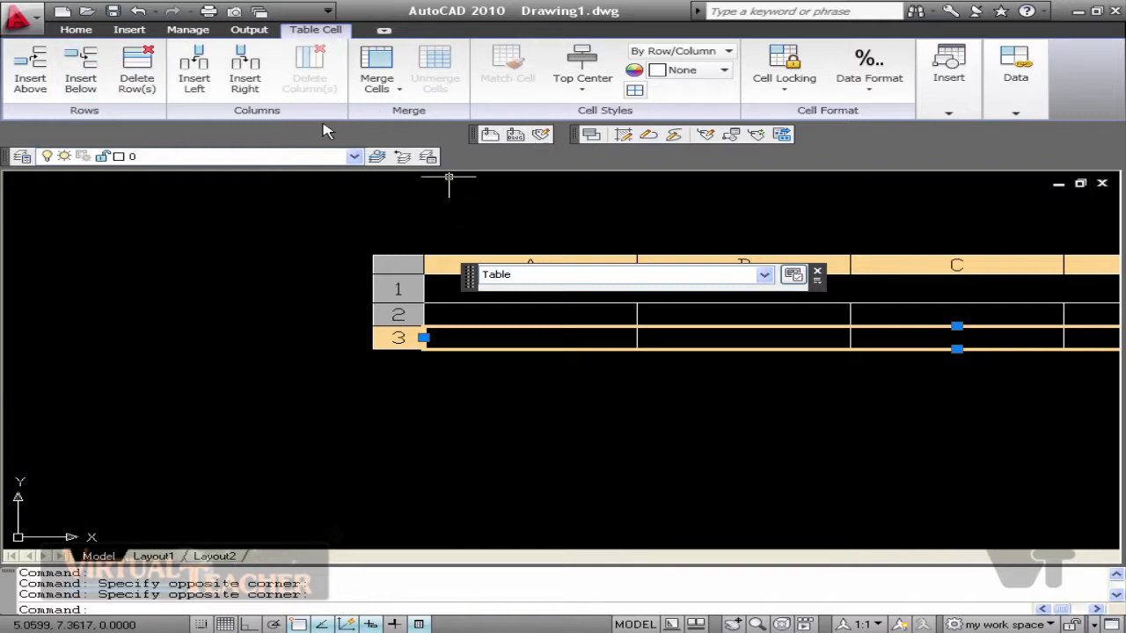
type("E")
key("Return")
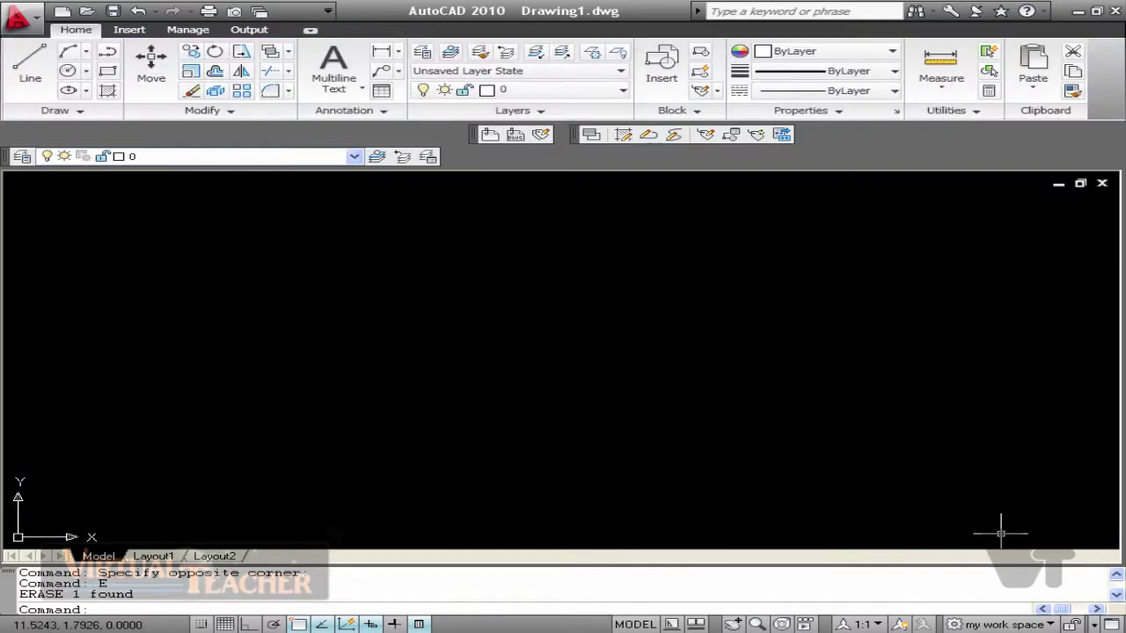
left_click(188, 30)
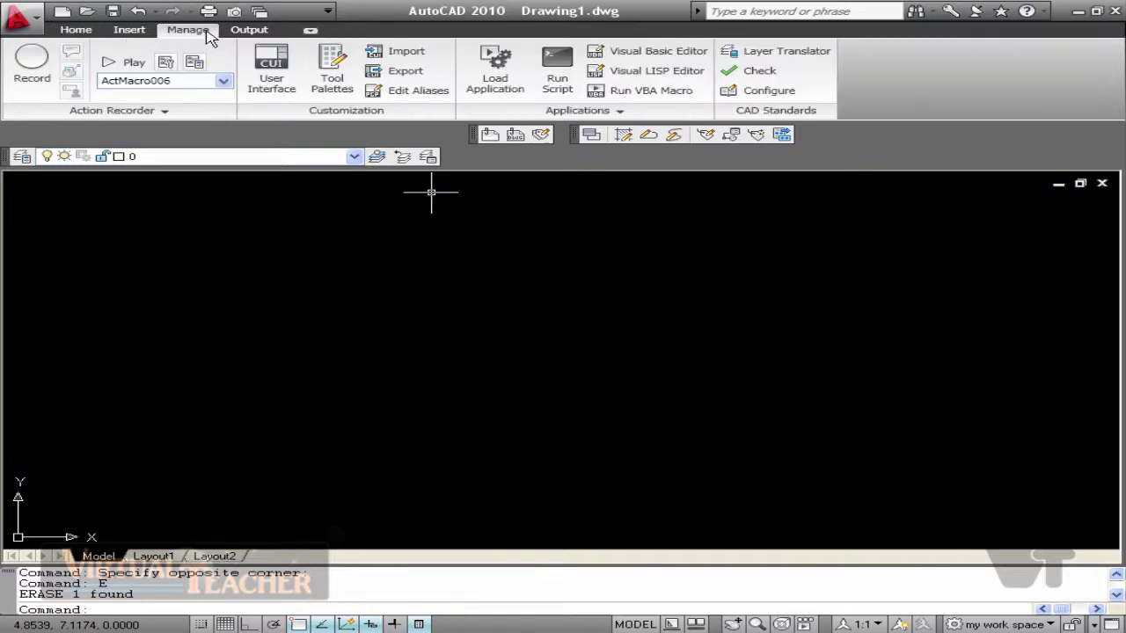
Assign the Home - 2D tab to the Line selected contextual tab state, then apply and close CUI
left_click(273, 70)
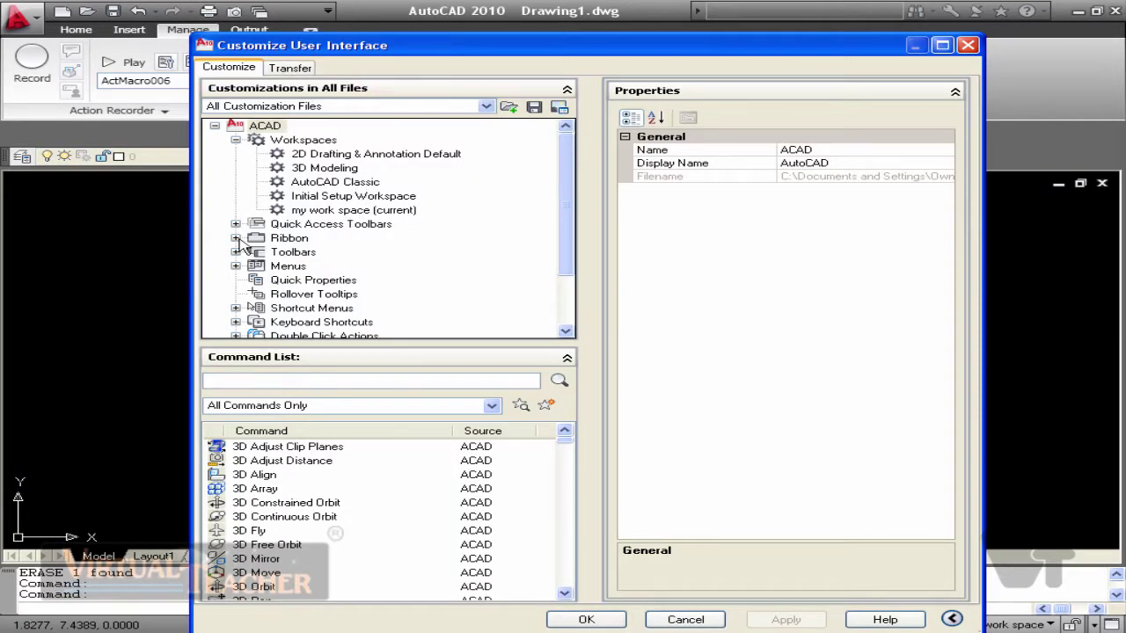
left_click(236, 238)
left_click(256, 280)
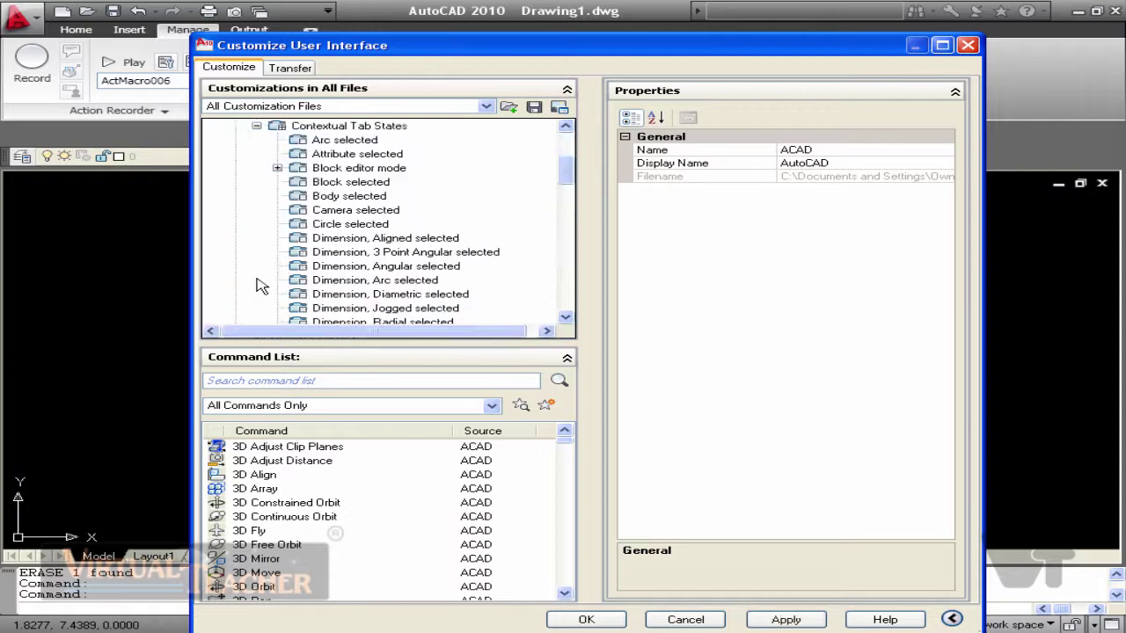
left_click(258, 281)
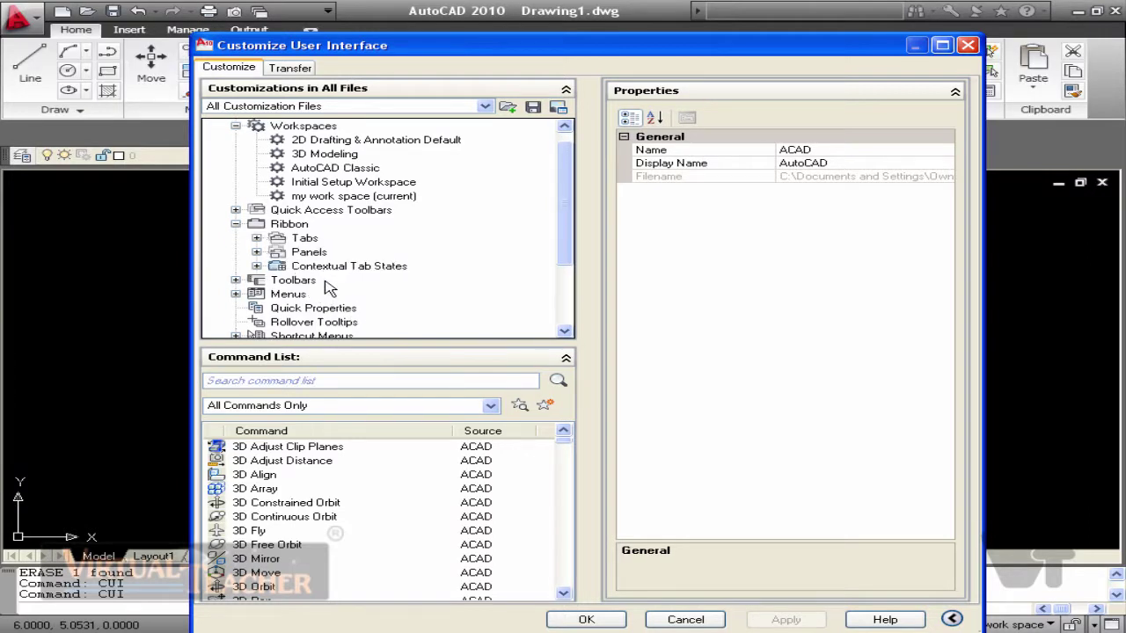
left_click(256, 265)
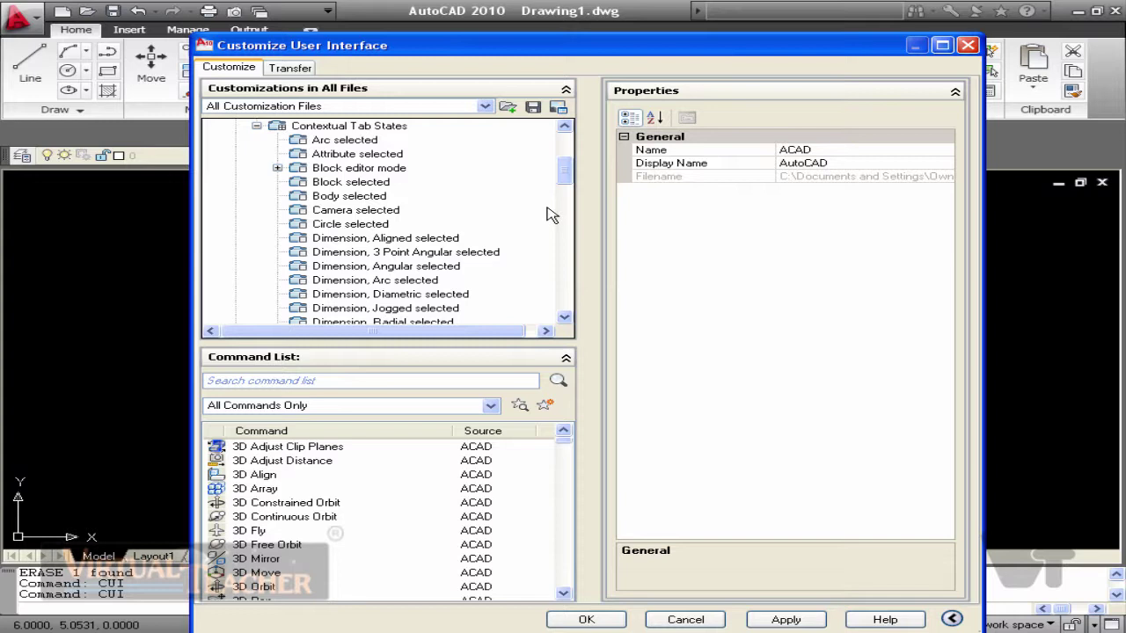
scroll(567, 170, "up", 2)
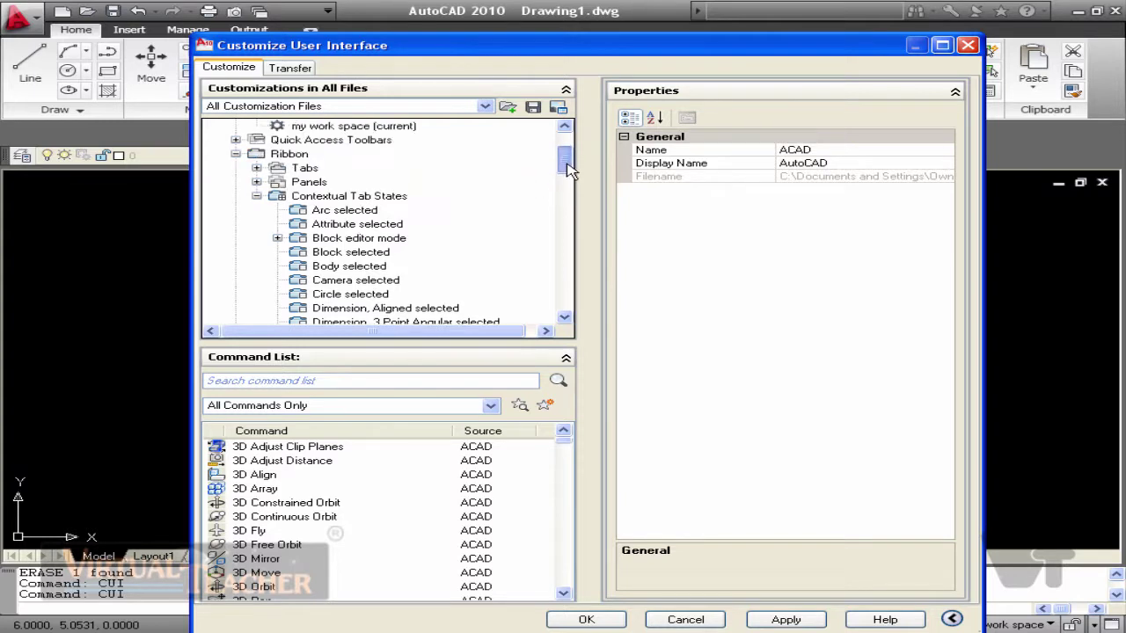
left_click_drag(567, 170, 567, 209)
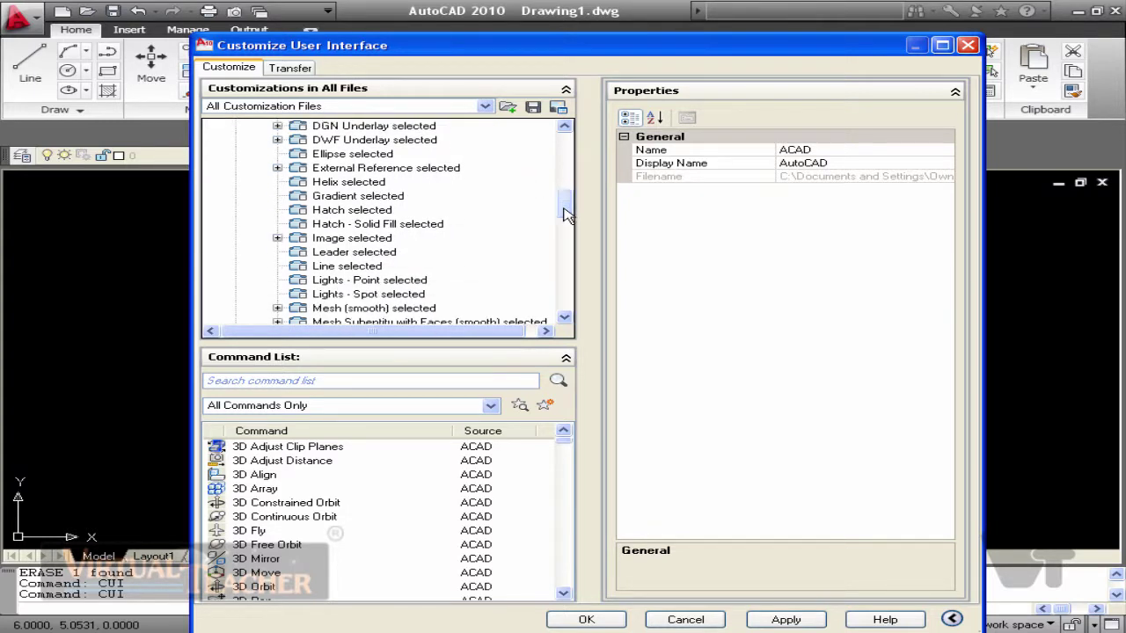
scroll(573, 216, "up", 5)
left_click(256, 225)
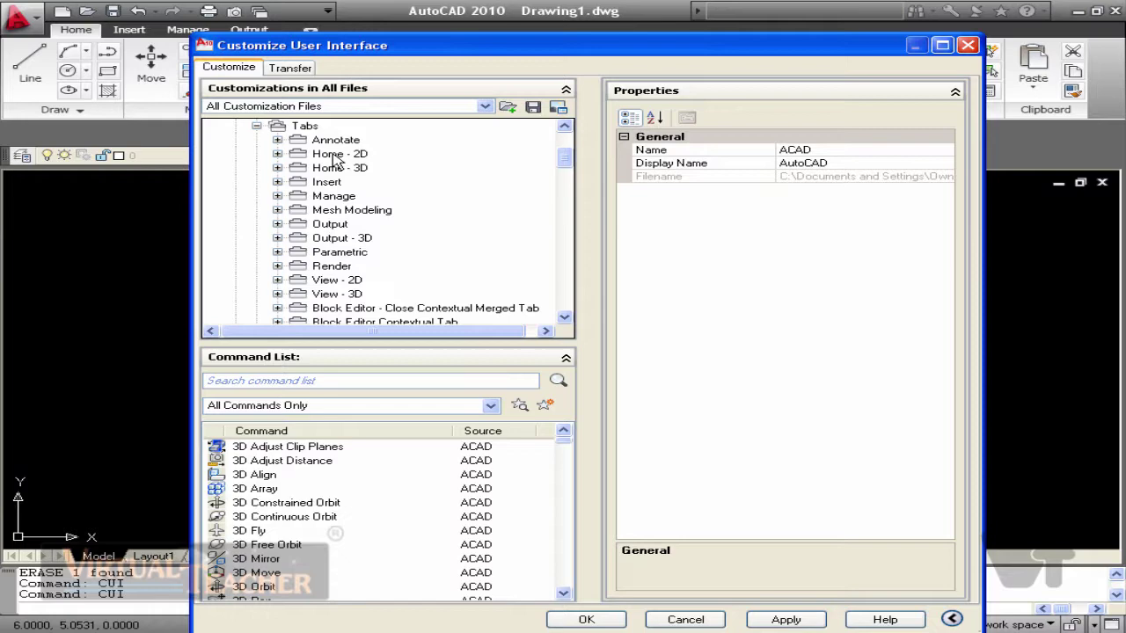
mouse_move(334, 157)
left_mouse_down()
mouse_move(370, 323)
mouse_move(359, 226)
left_mouse_up()
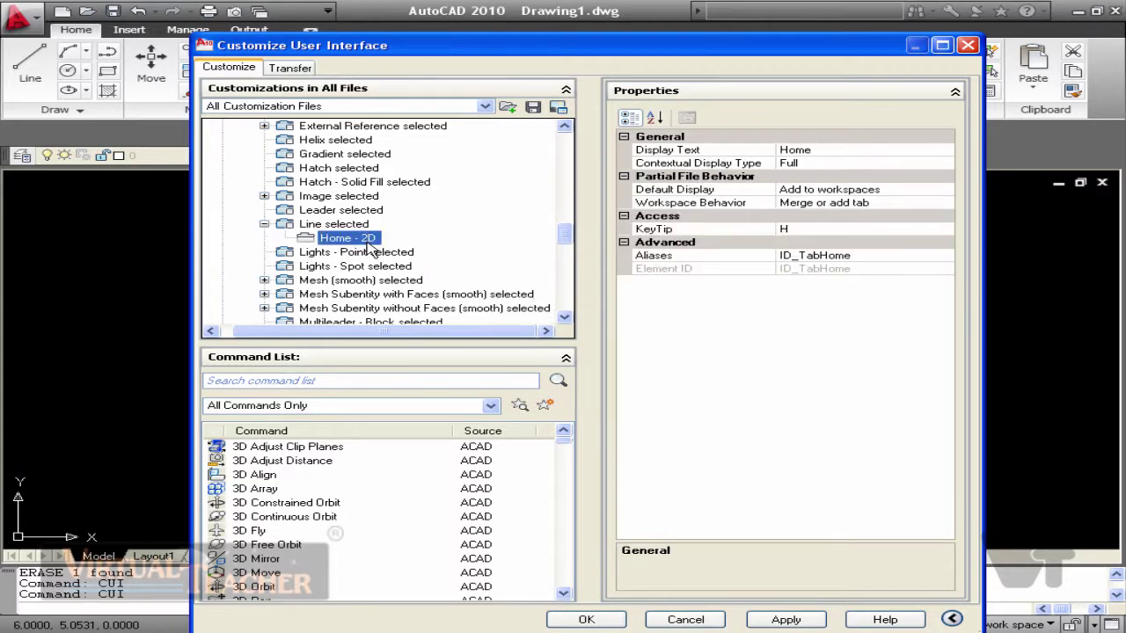
left_click(776, 621)
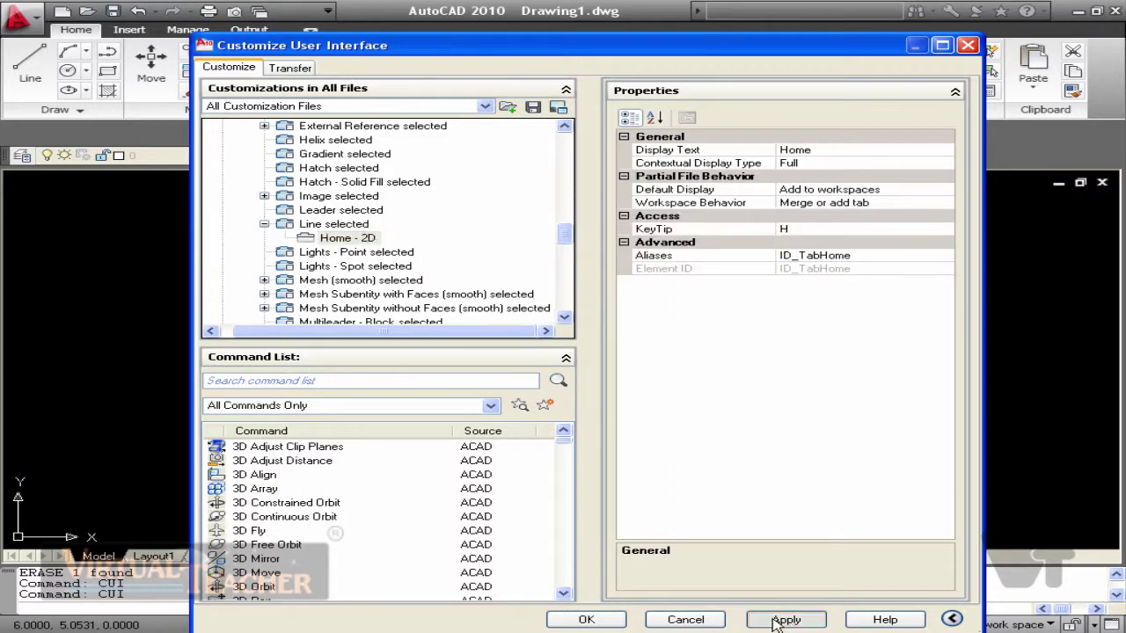
left_click(608, 617)
Draw a line and select it to test that the contextual Home - 2D tab appears
type("l")
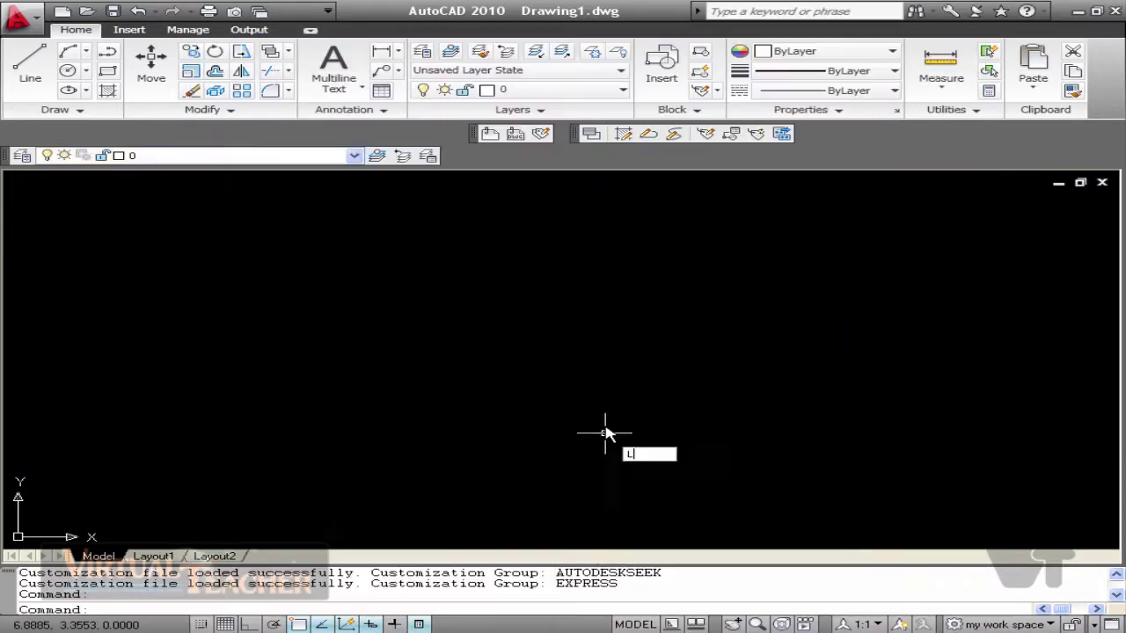
key("Return")
left_click(626, 263)
left_click(500, 479)
key("Escape")
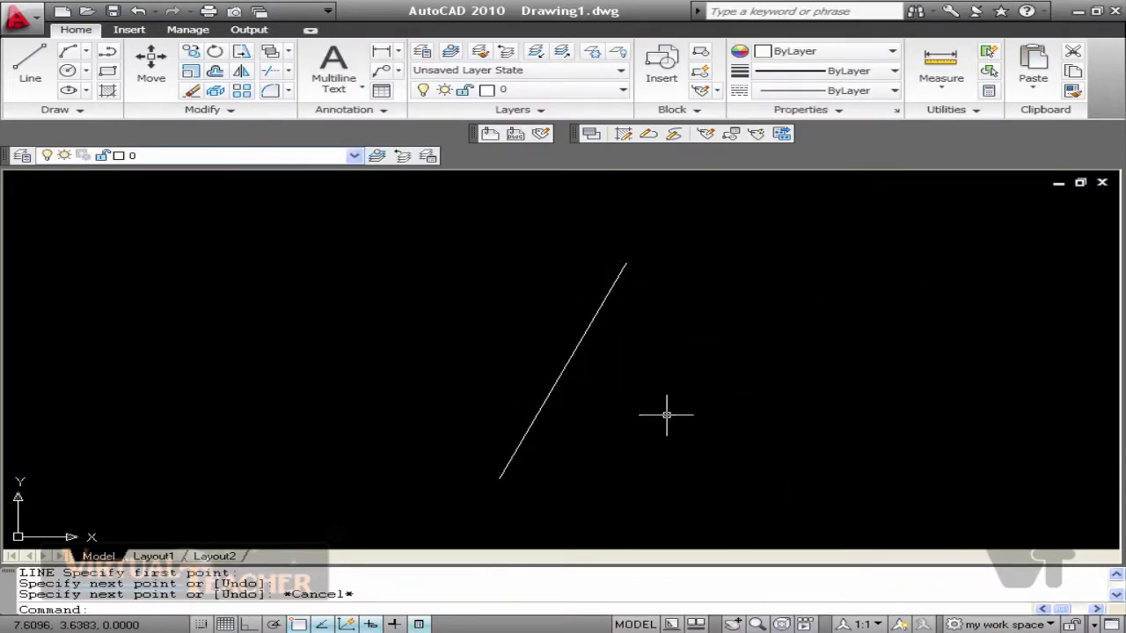
left_click(689, 417)
left_click(379, 372)
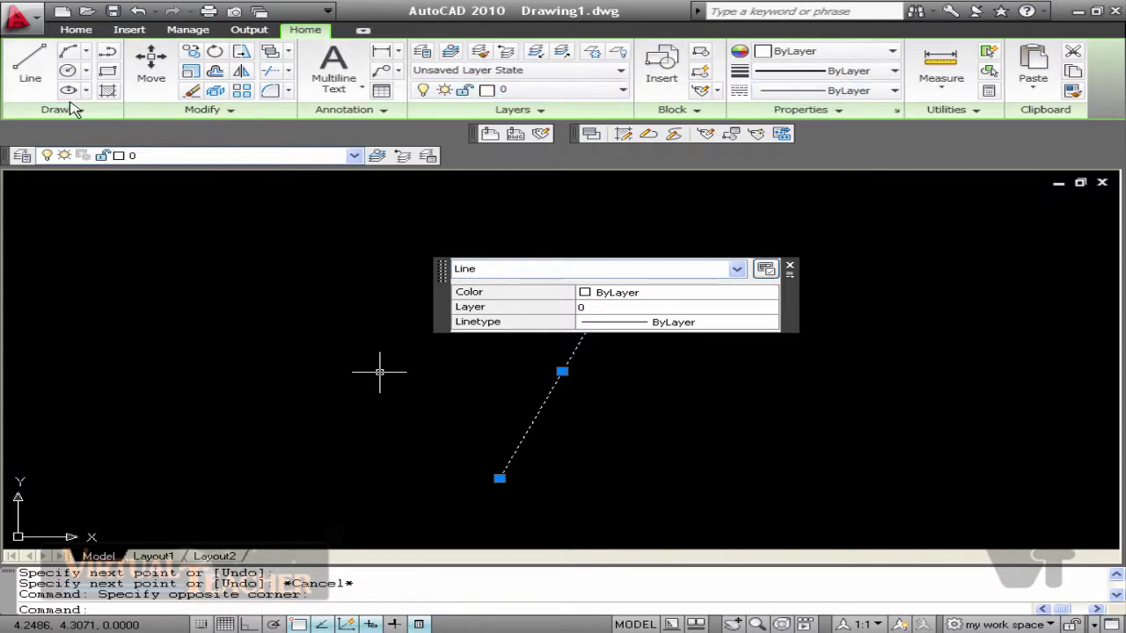
key("Escape")
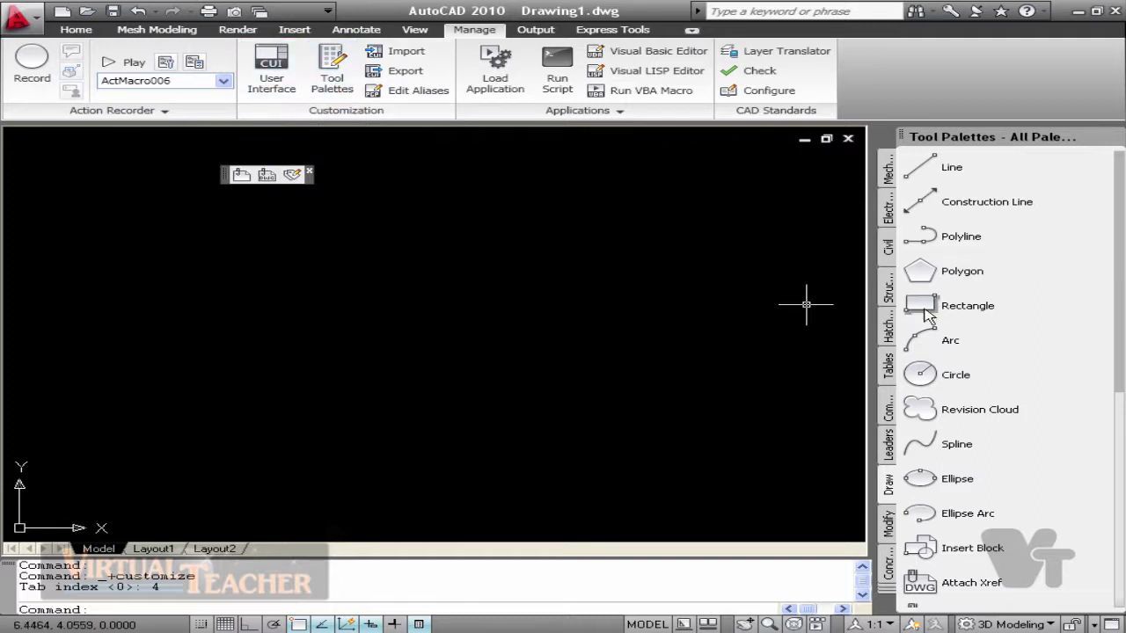
Browse the sample palettes and insert the Anchor Rod - Imperial block from Mechanical
left_click(890, 183)
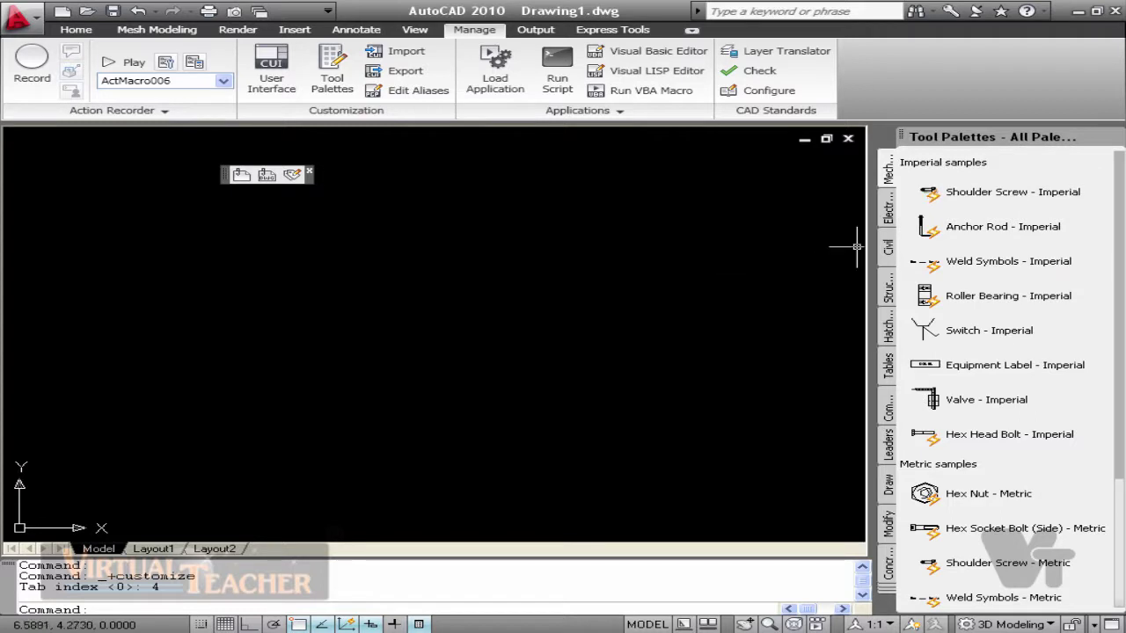
left_click(890, 211)
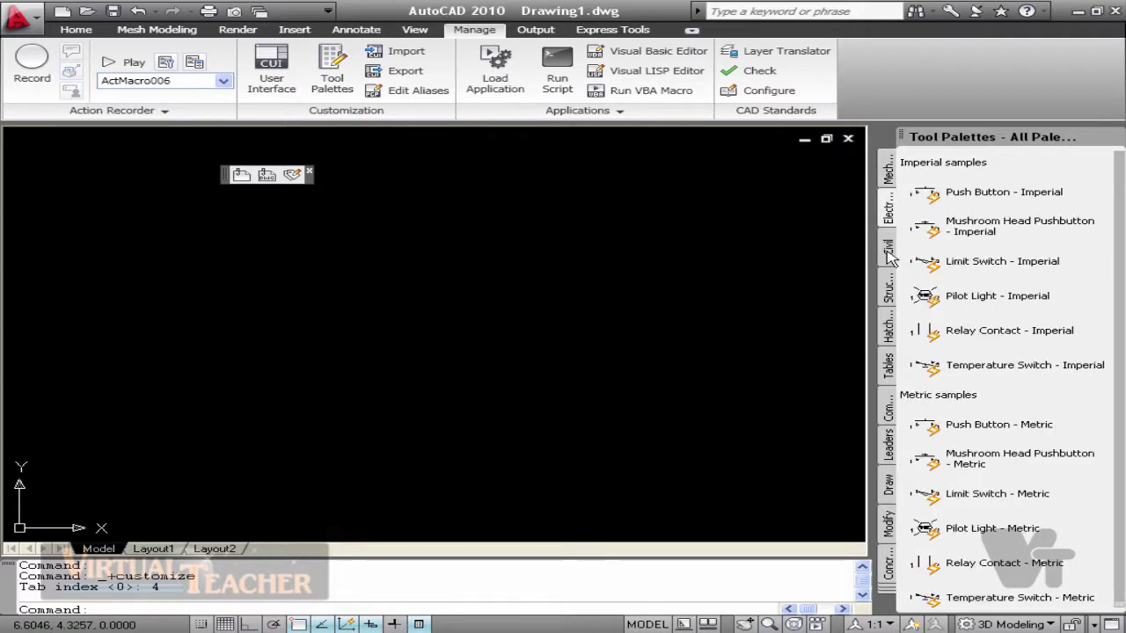
left_click(889, 251)
left_click(889, 286)
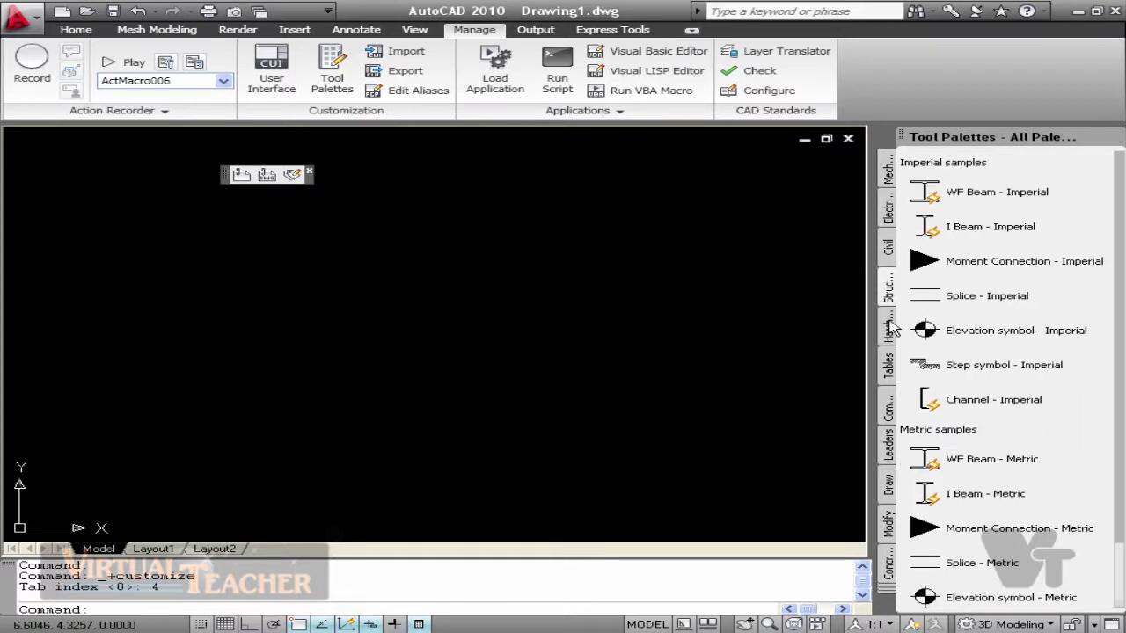
left_click(890, 326)
left_click(890, 366)
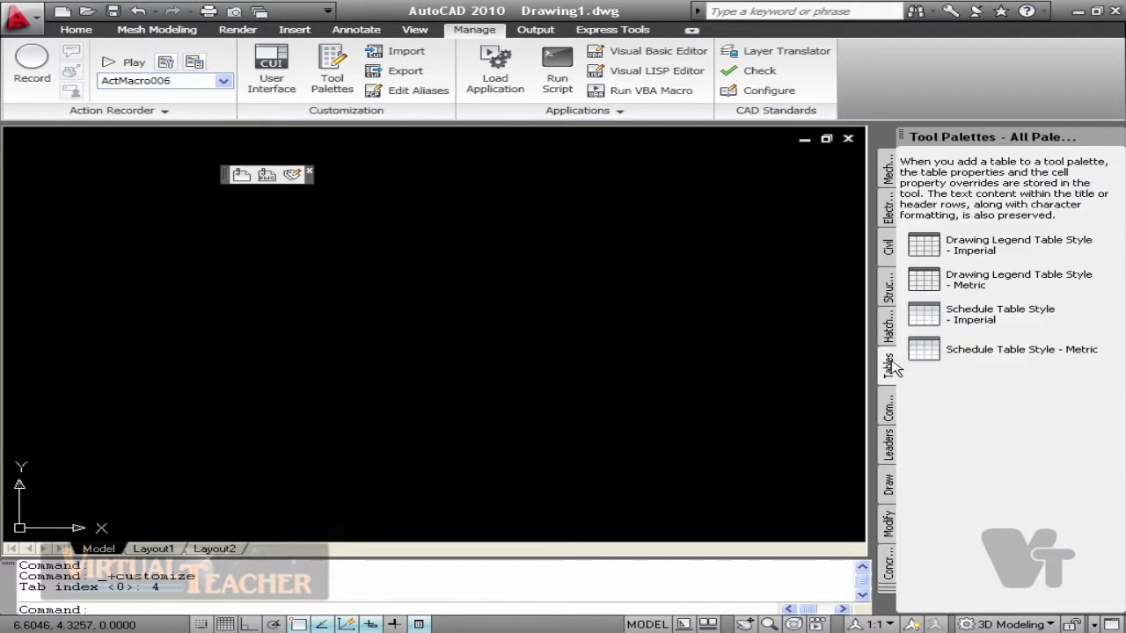
left_click(890, 410)
left_click(892, 207)
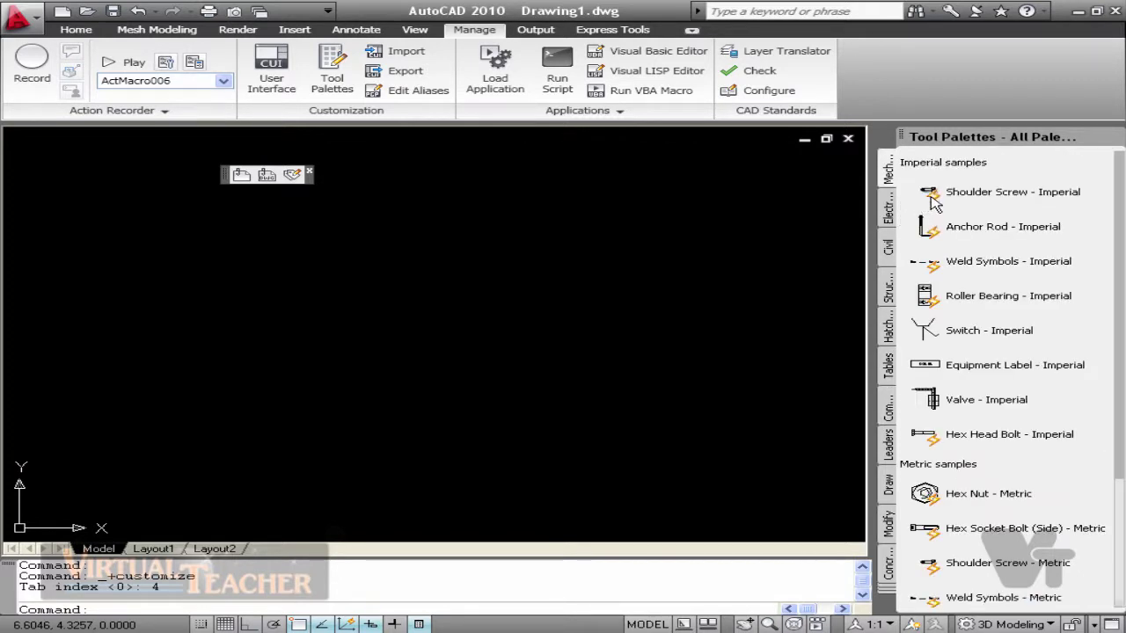
mouse_move(1119, 247)
left_mouse_down()
mouse_move(1119, 322)
mouse_move(1119, 240)
left_mouse_up()
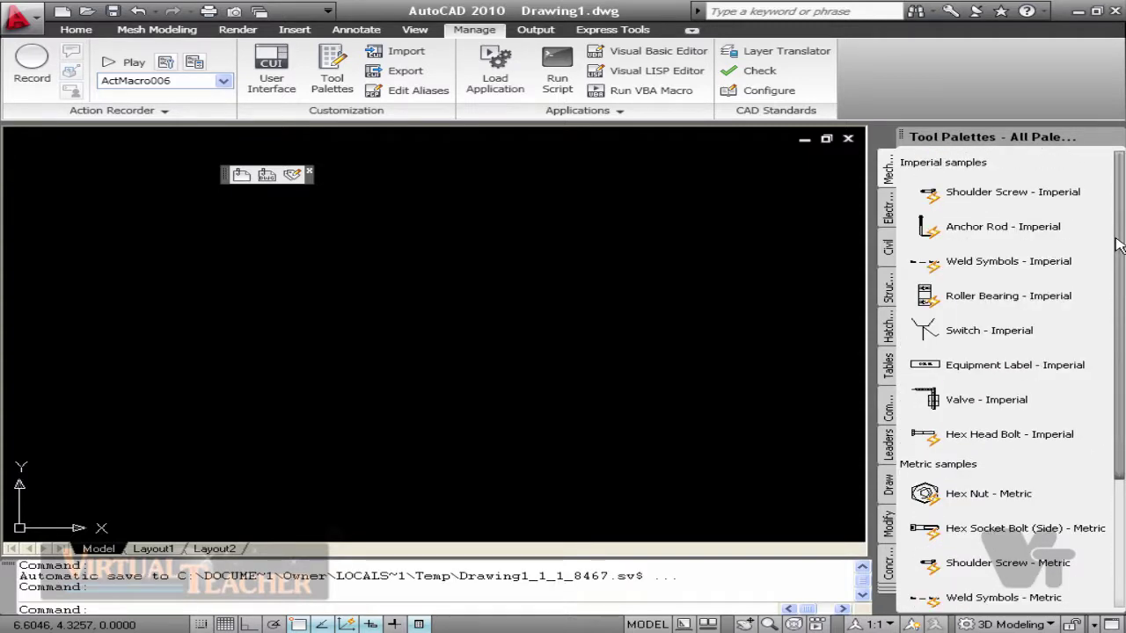
left_click(985, 226)
left_click(605, 343)
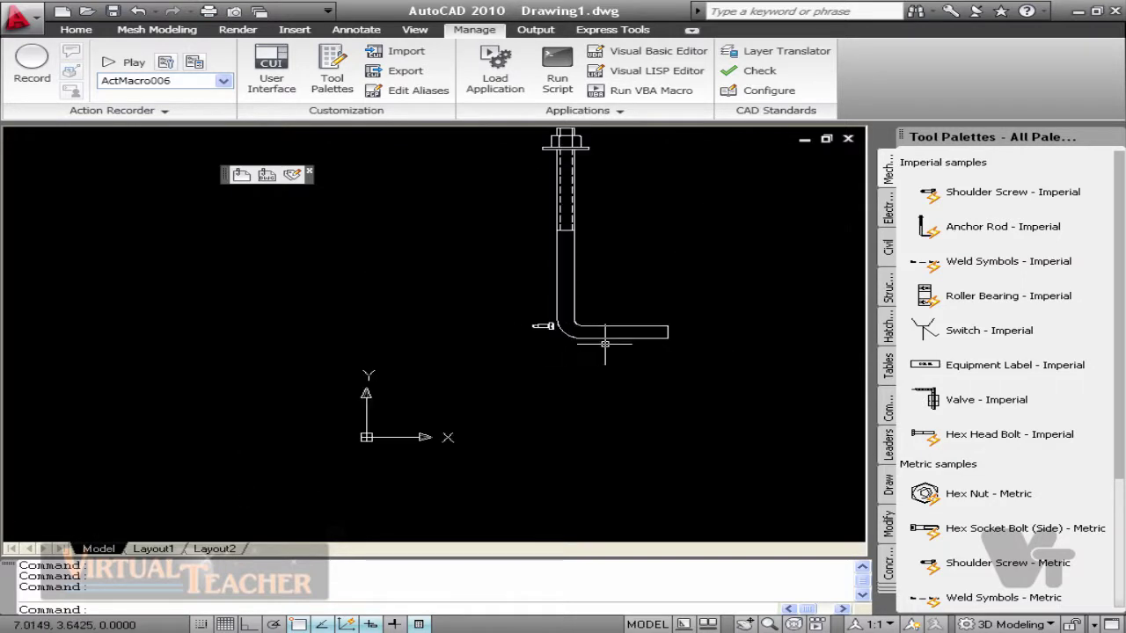
Insert the Pilot Light - Imperial block from Electrical, accepting its default attributes
scroll(606, 347, "up", 3)
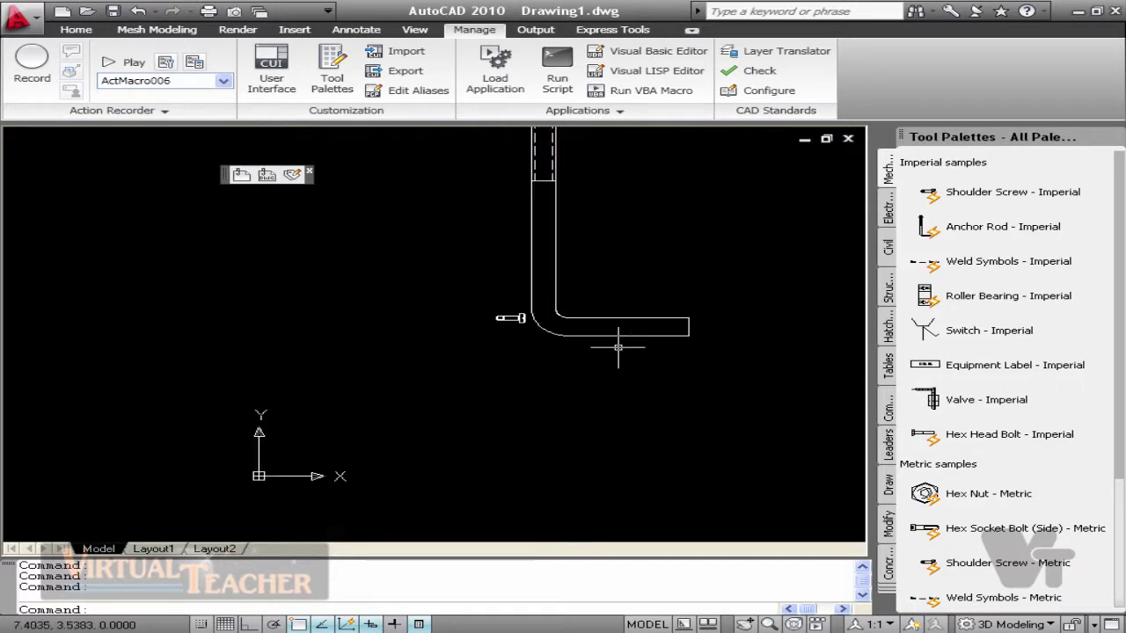
left_click(891, 257)
left_click(889, 209)
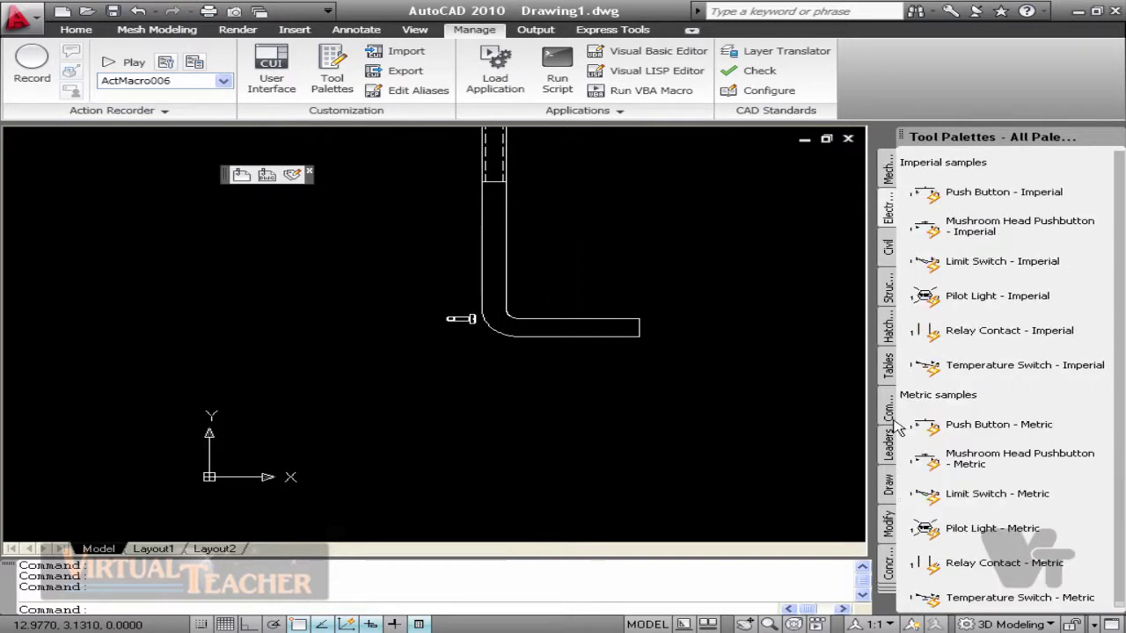
left_click(709, 359)
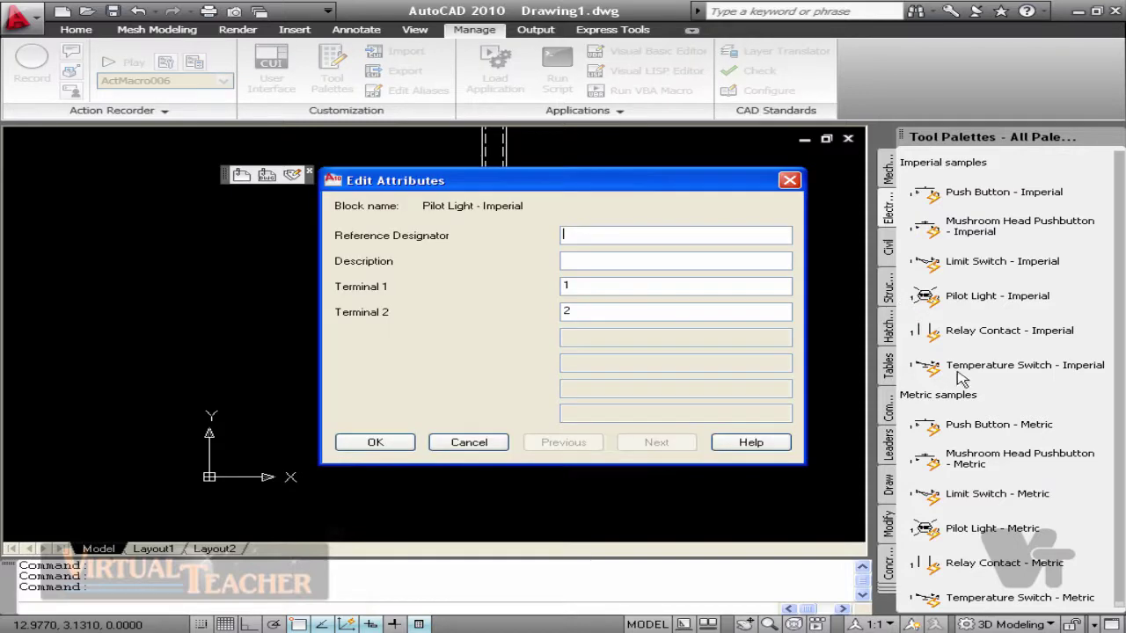
left_click(380, 442)
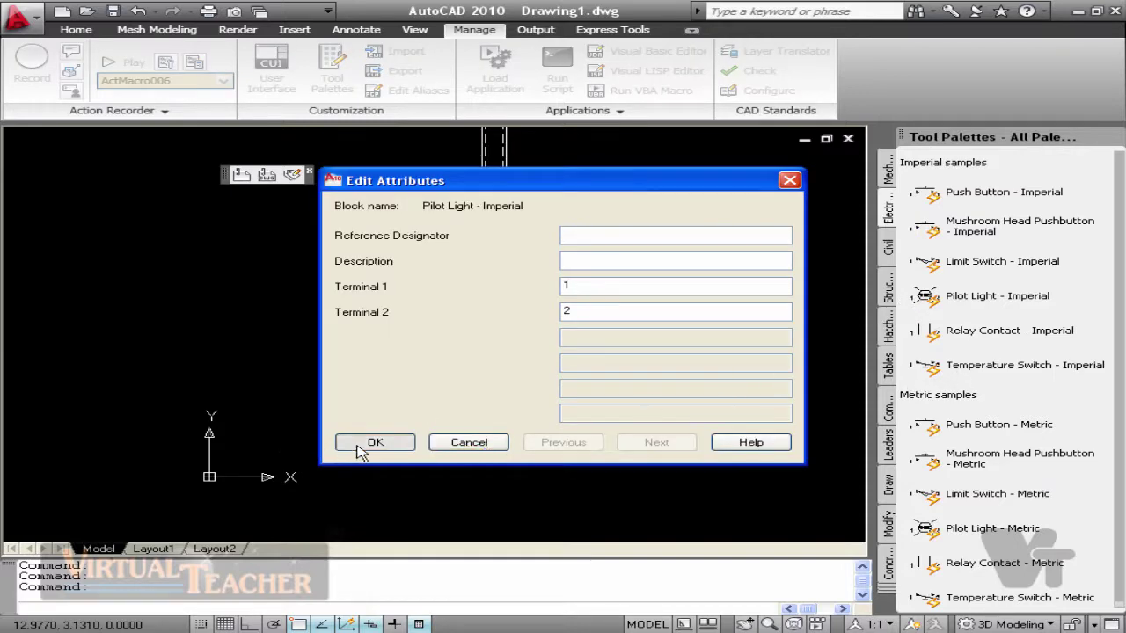
scroll(703, 384, "up", 5)
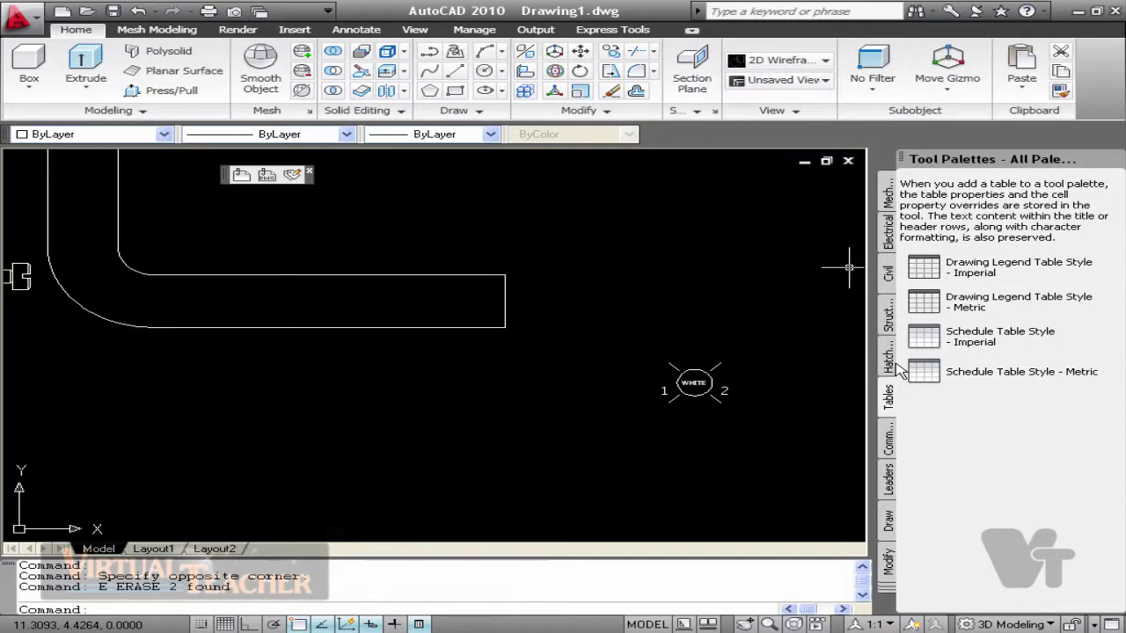
left_click(894, 366)
Create a new empty tool palette named MY WORK from the palette tab strip
left_click(889, 397)
left_click(889, 438)
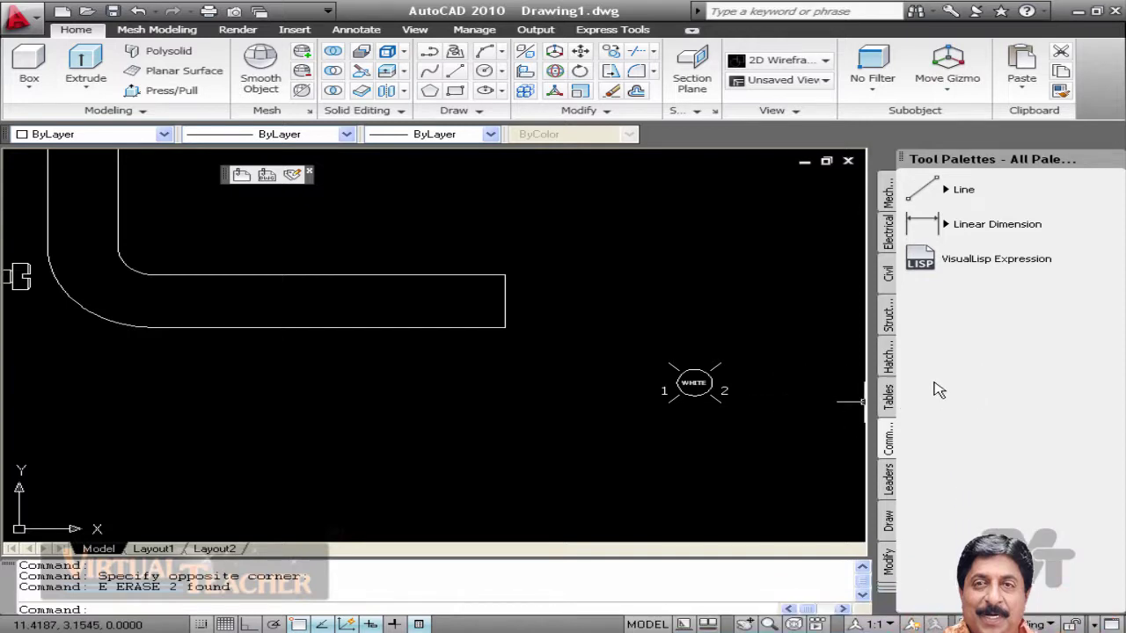
right_click(893, 441)
left_click(957, 523)
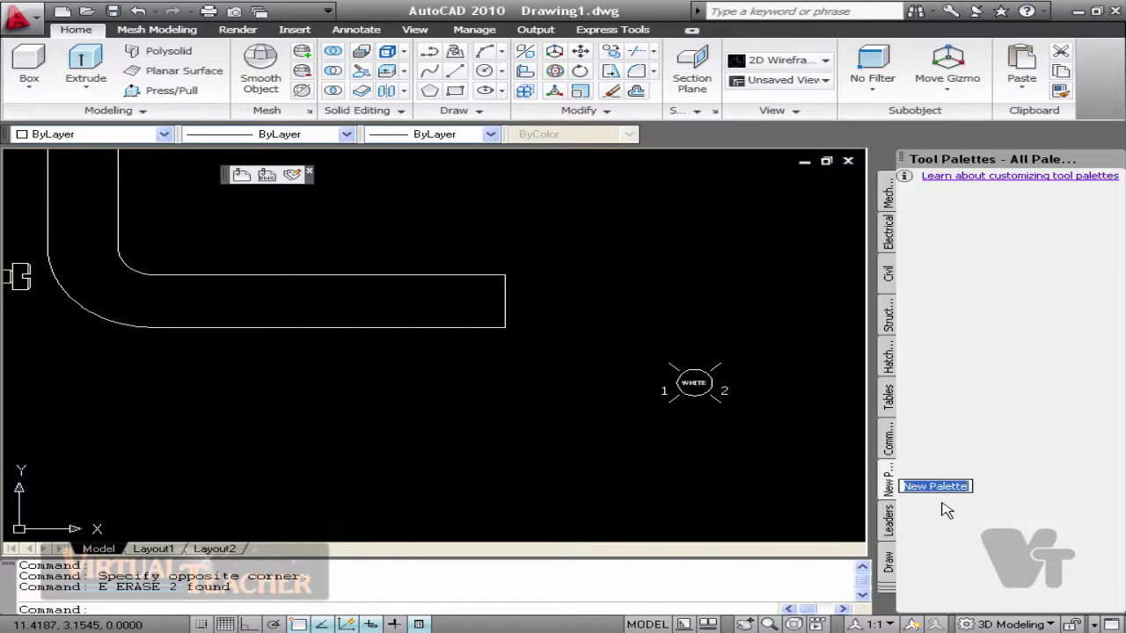
type("MY OB")
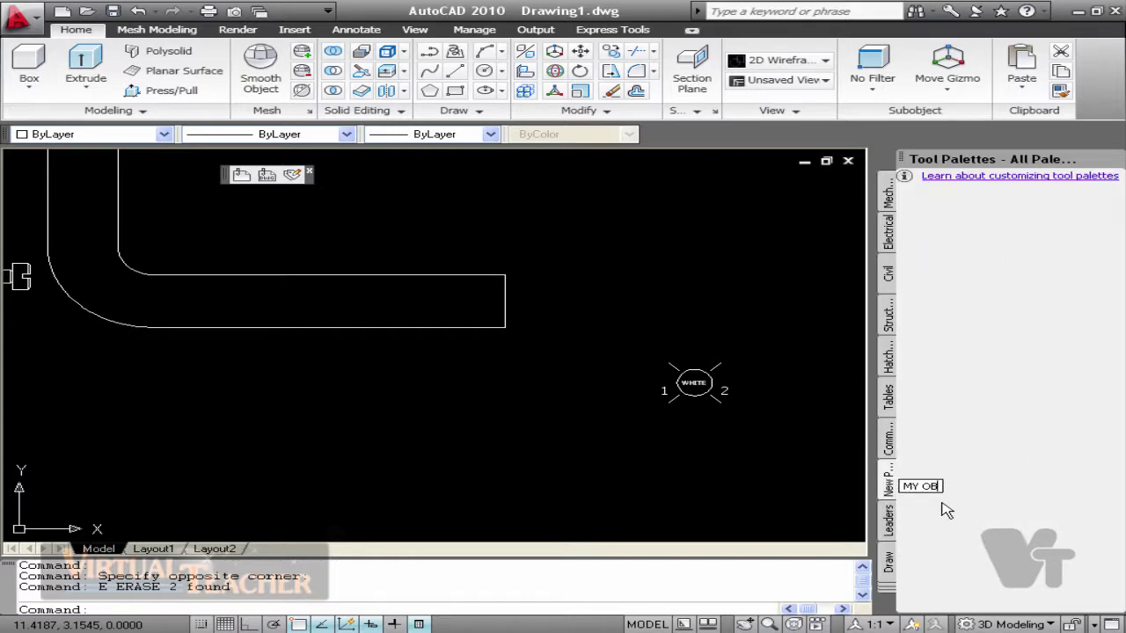
type("JECTSWORK")
key("Return")
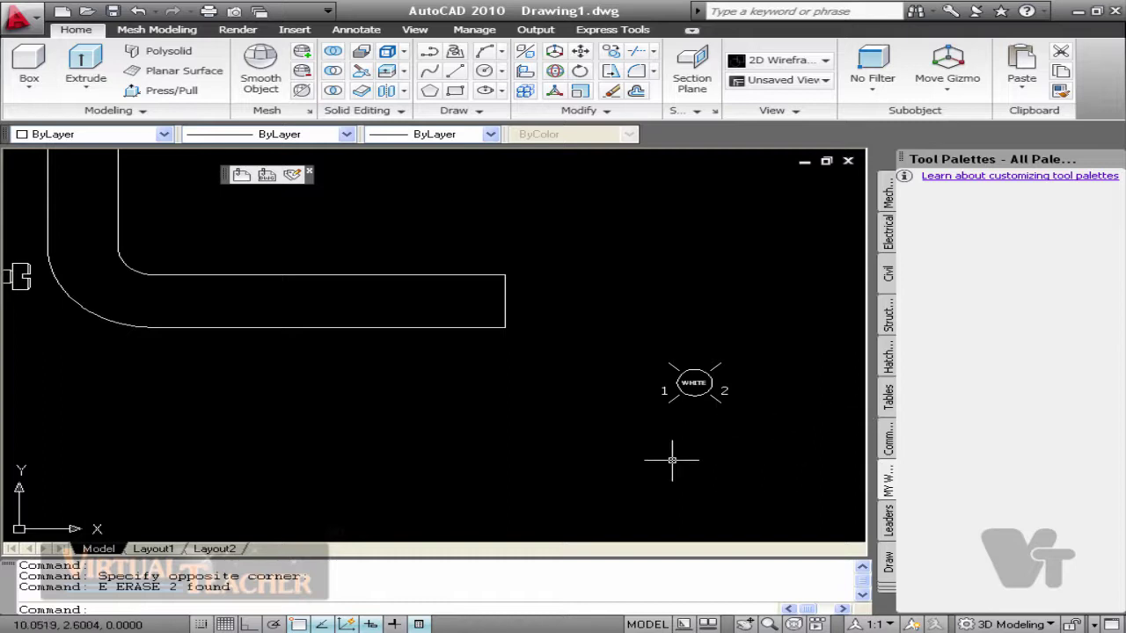
Draw a square with the Rec command
type("R")
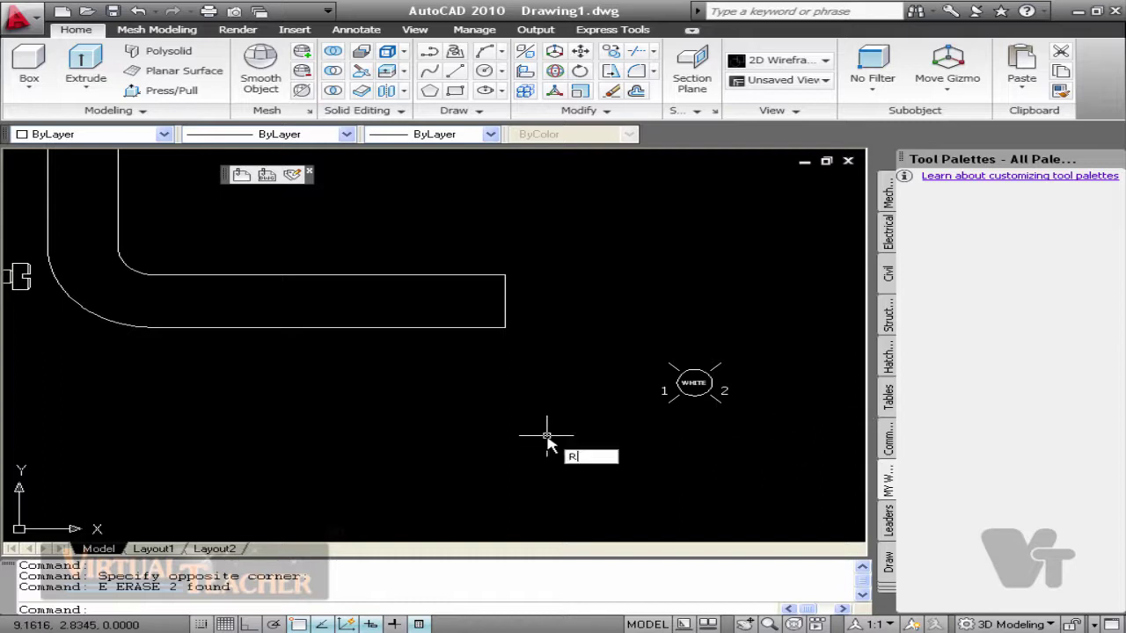
type("ec")
key("Return")
left_click(475, 401)
left_click(585, 495)
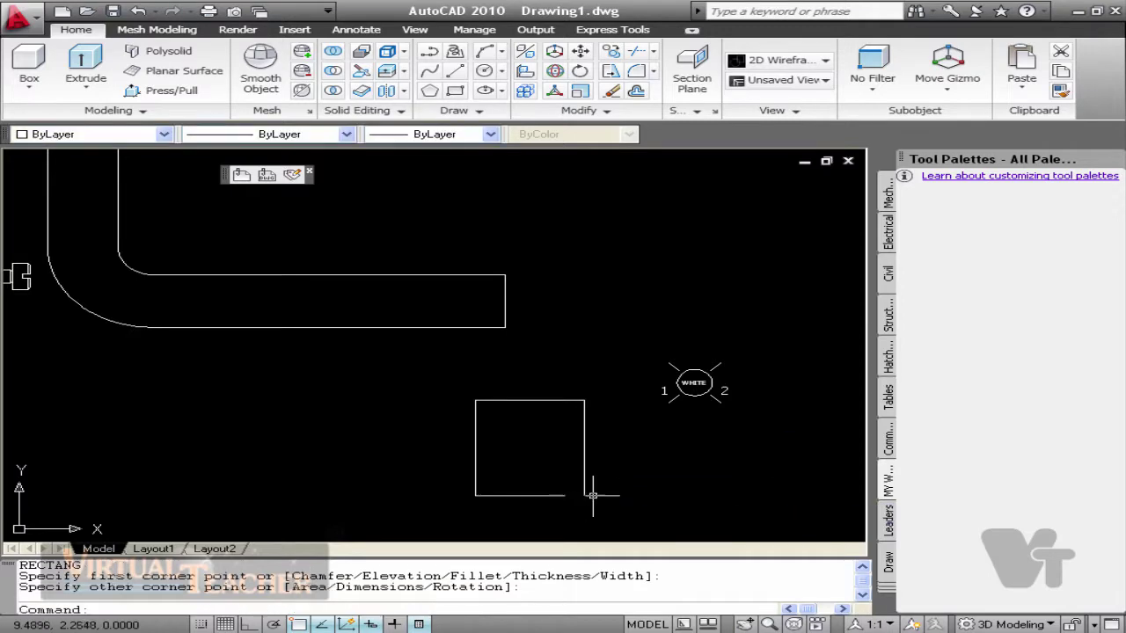
Hatch the square with the ANSI37 pattern
type("h")
key("Return")
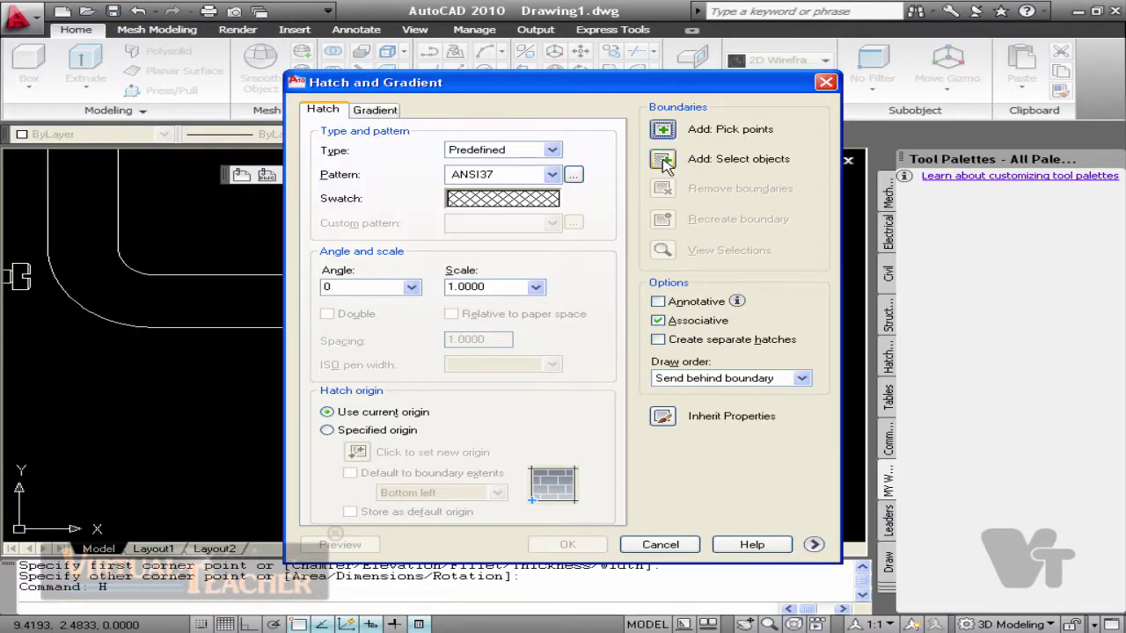
left_click(573, 174)
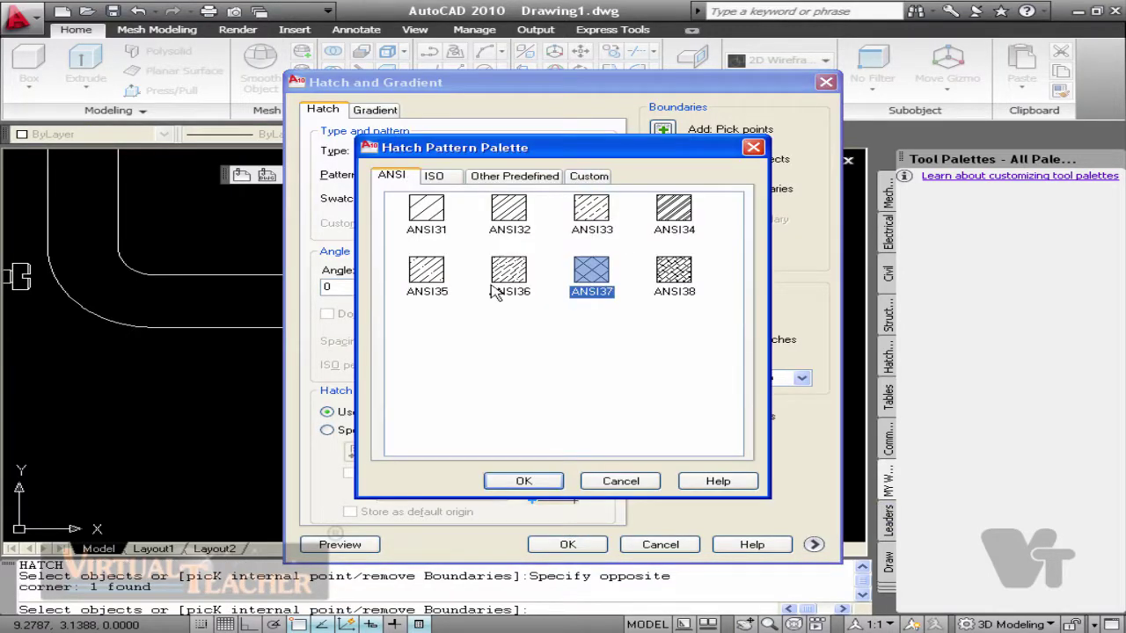
left_click(523, 481)
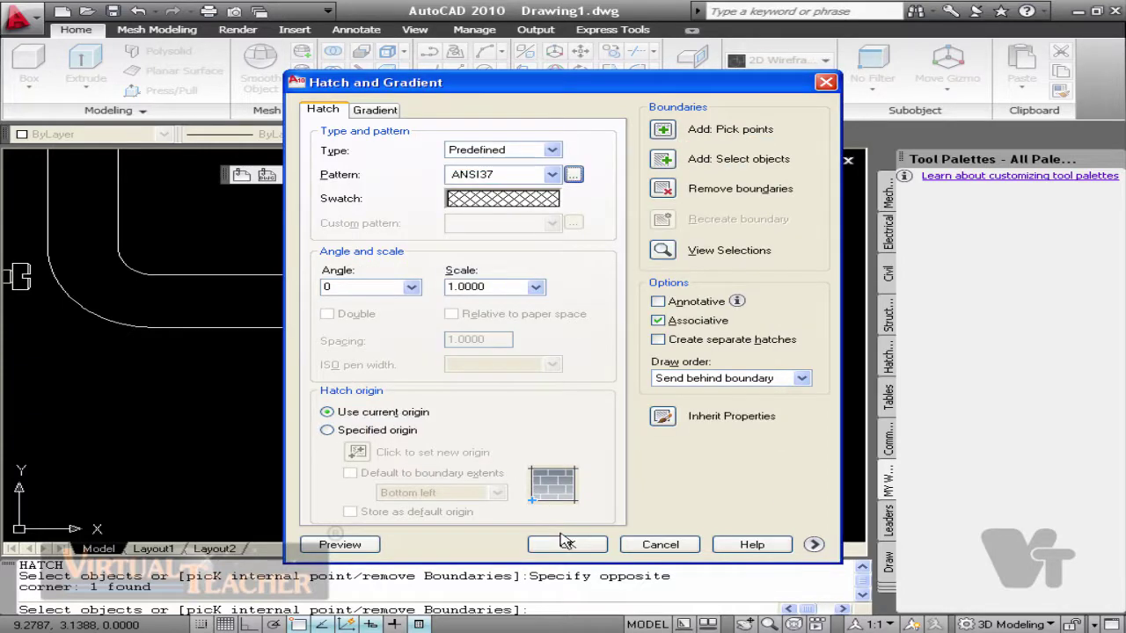
left_click(567, 544)
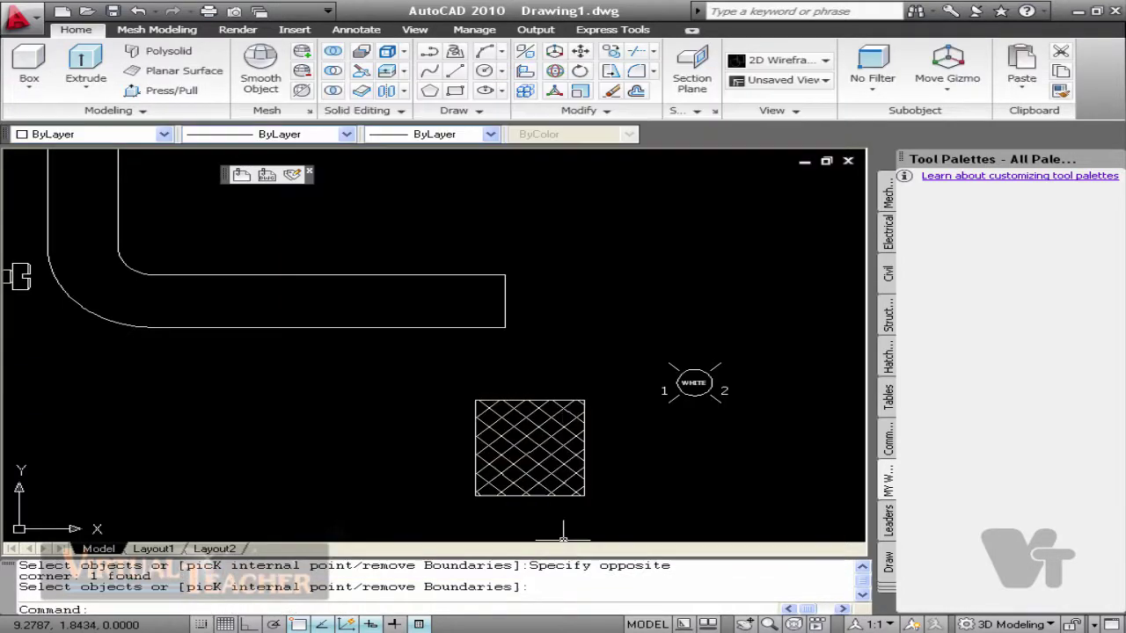
Make the hatch Red and drag it onto the custom tool palette as a tool
left_click(544, 449)
left_click(164, 134)
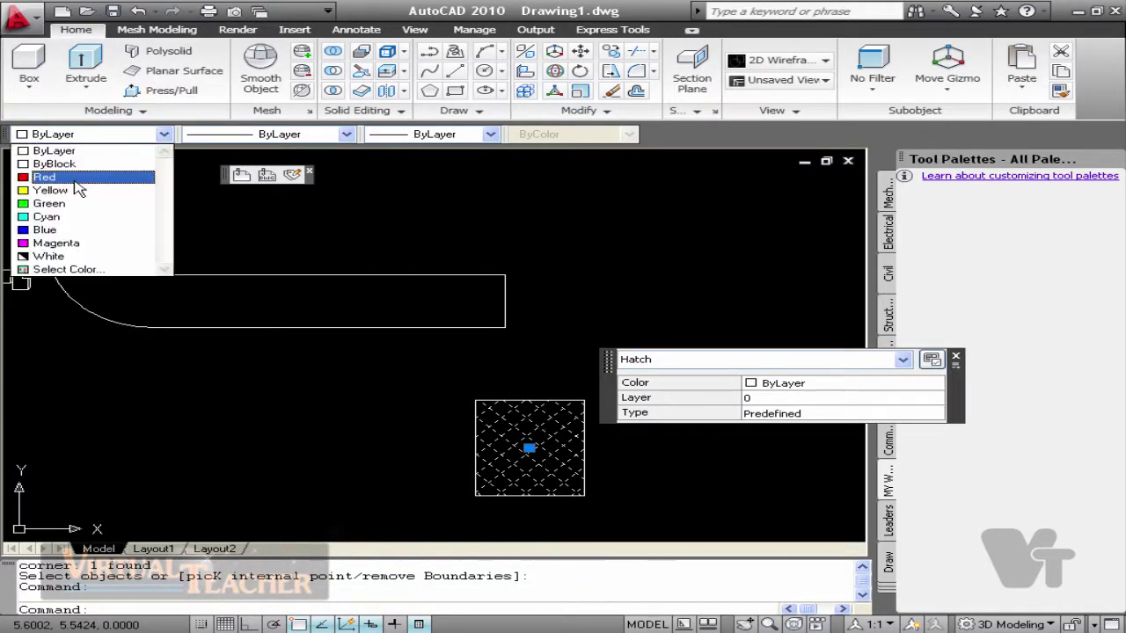
left_click(75, 174)
key("Escape")
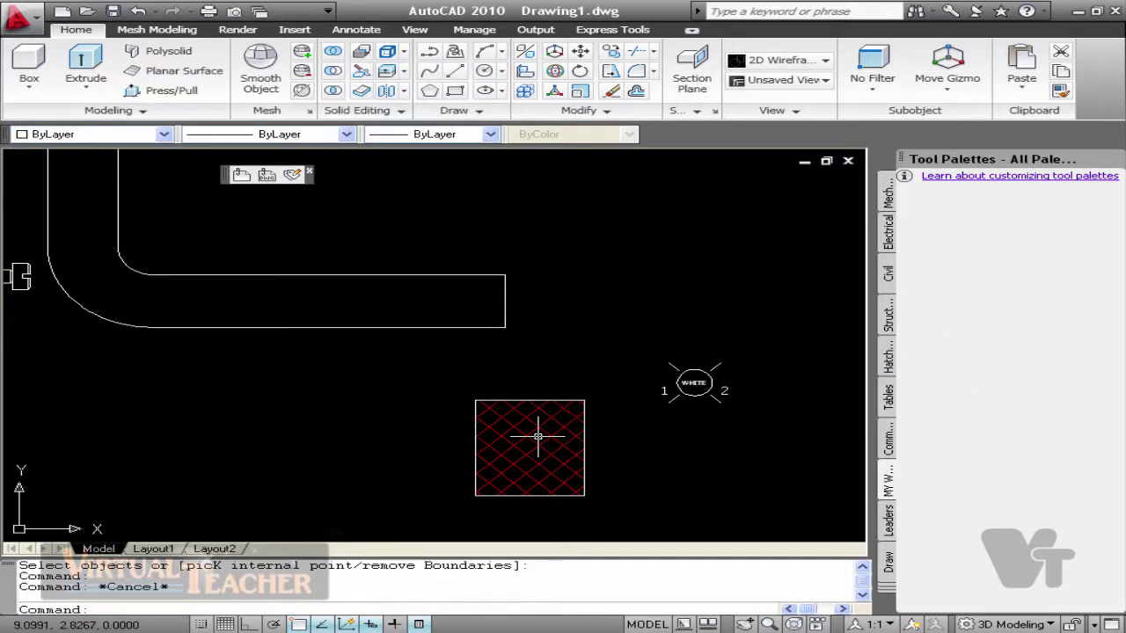
left_click(540, 437)
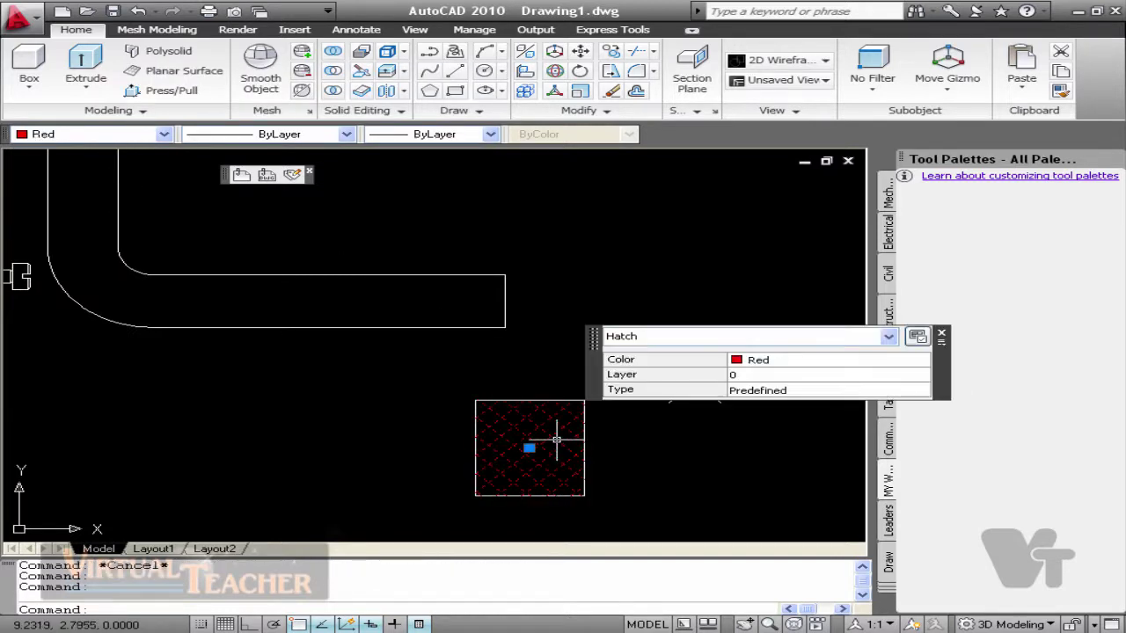
mouse_move(557, 440)
left_mouse_down()
mouse_move(642, 397)
mouse_move(1006, 272)
mouse_move(1001, 236)
mouse_move(973, 264)
left_mouse_up()
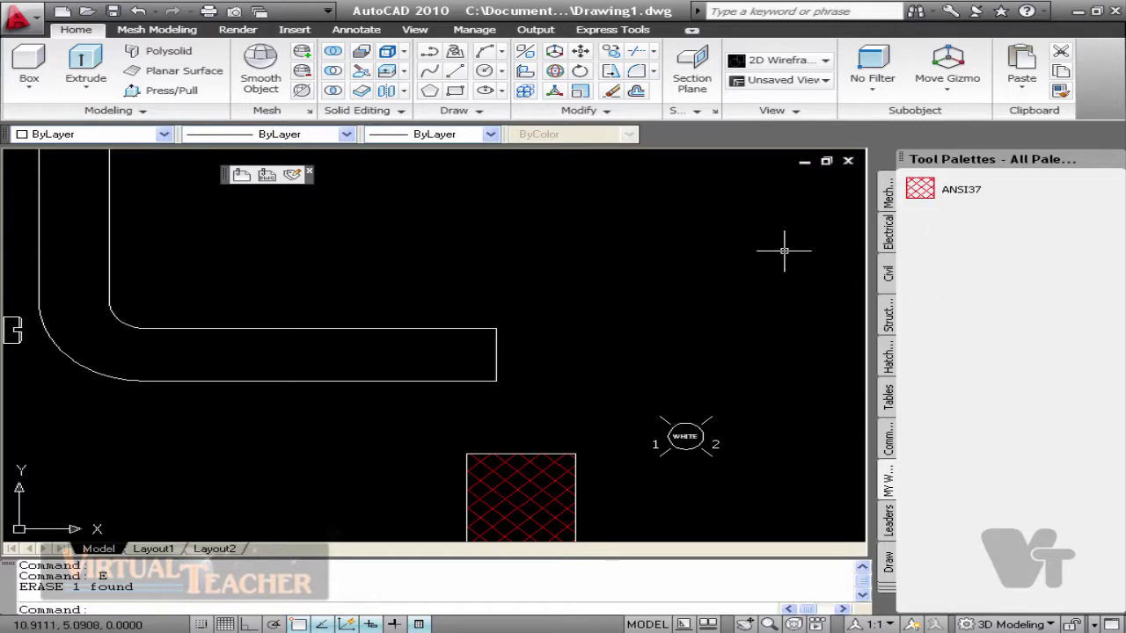
Draw the large circle for the gear outline
type("c")
key("Return")
left_click(733, 272)
scroll(733, 226, "up", 4)
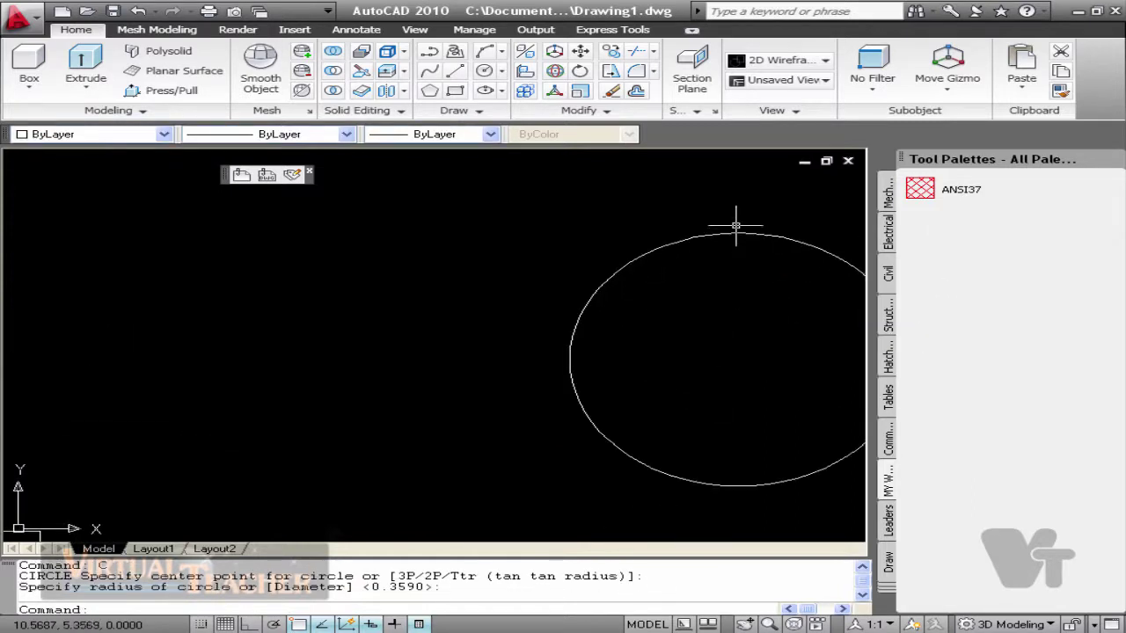
left_click(737, 233)
key("Return")
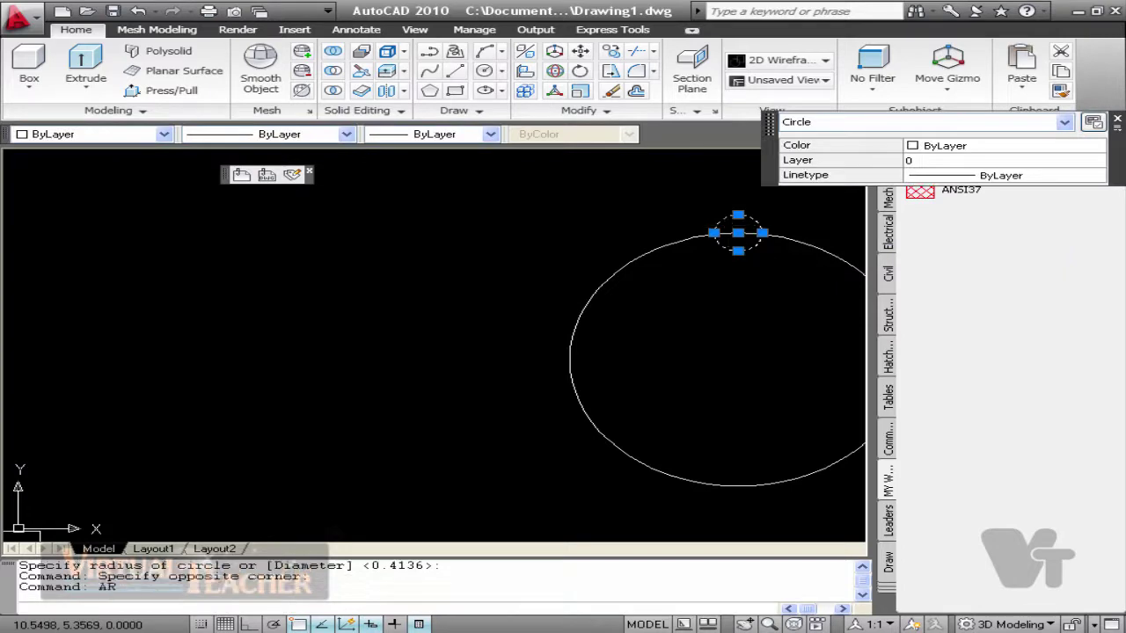
Polar-array six small circles around the large circle's centre and trim them into a gear
type("ar")
key("Return")
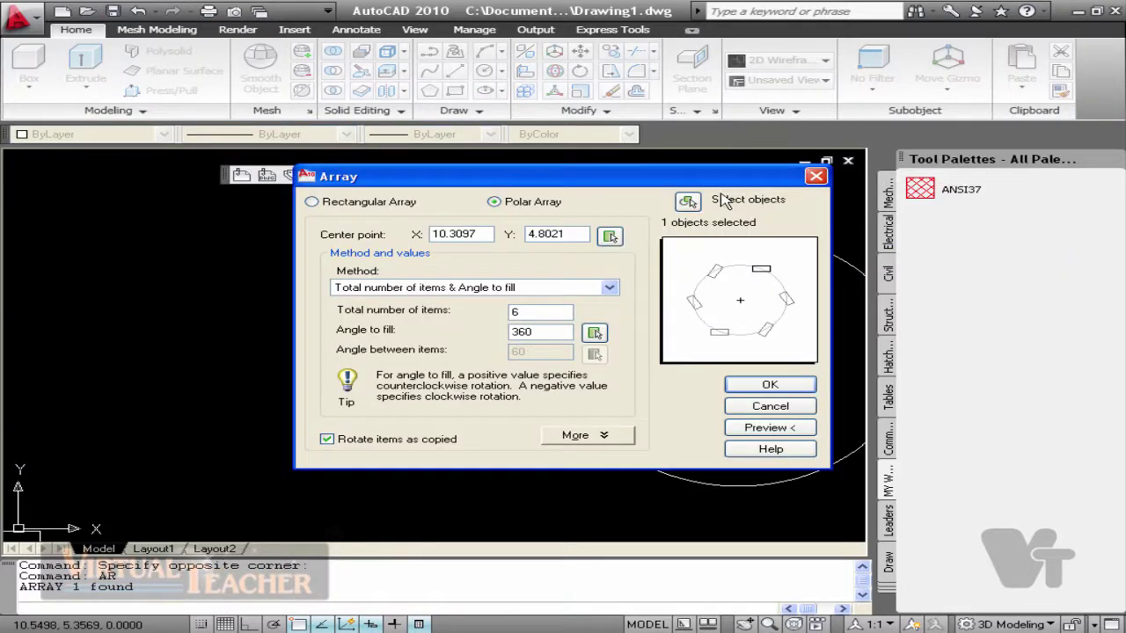
left_click(608, 234)
left_click(615, 244)
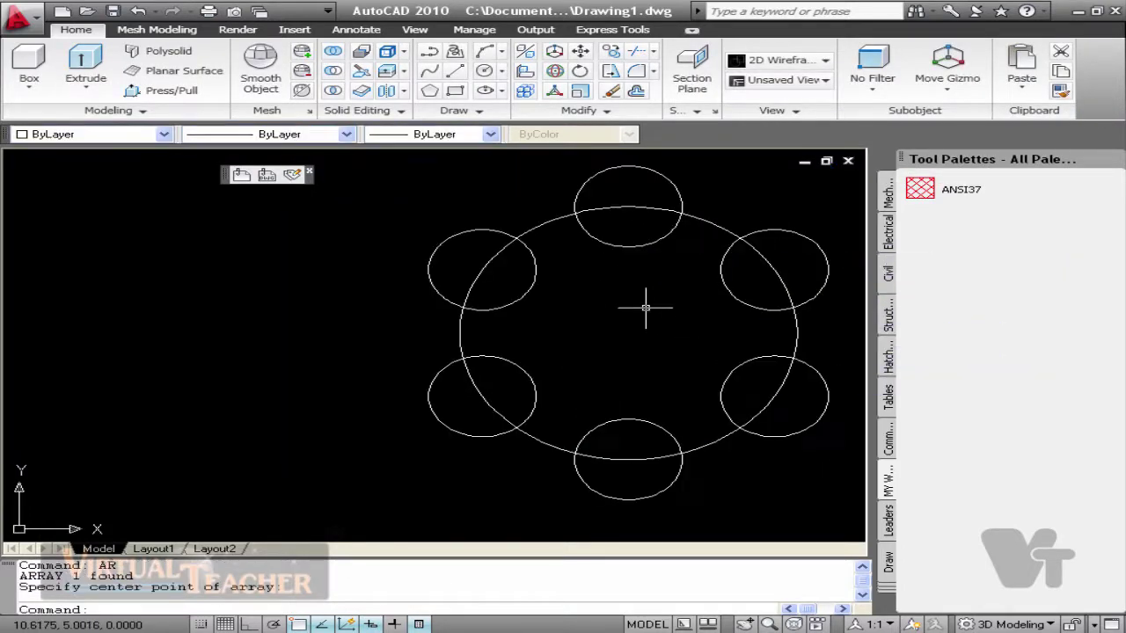
type("tr")
key("Return")
key("Return")
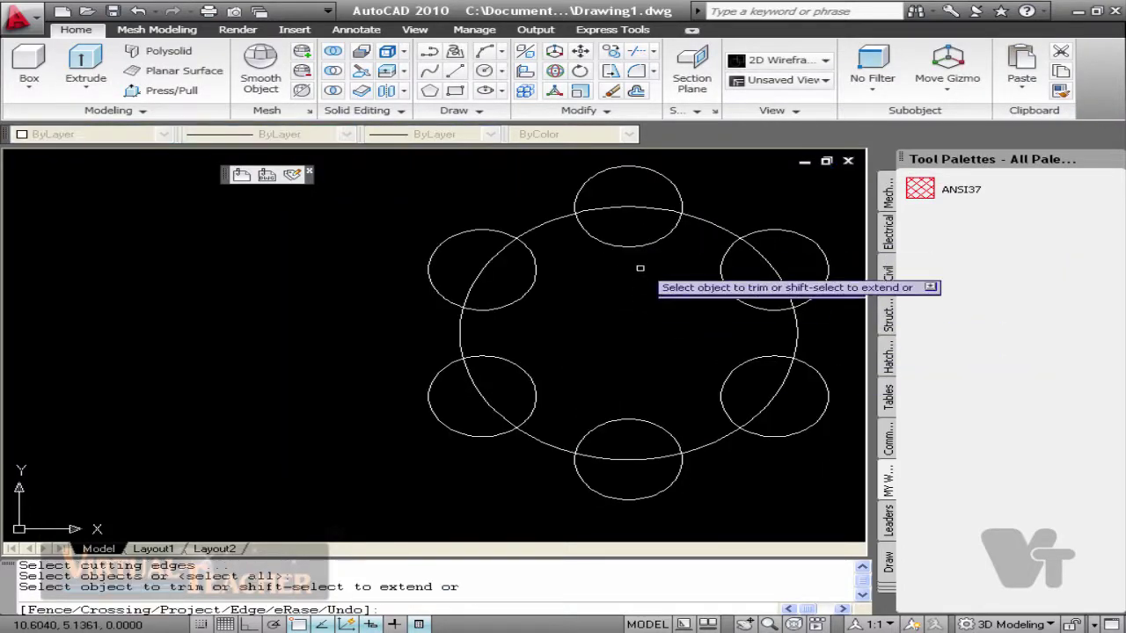
left_click(640, 264)
left_click(627, 216)
key("Escape")
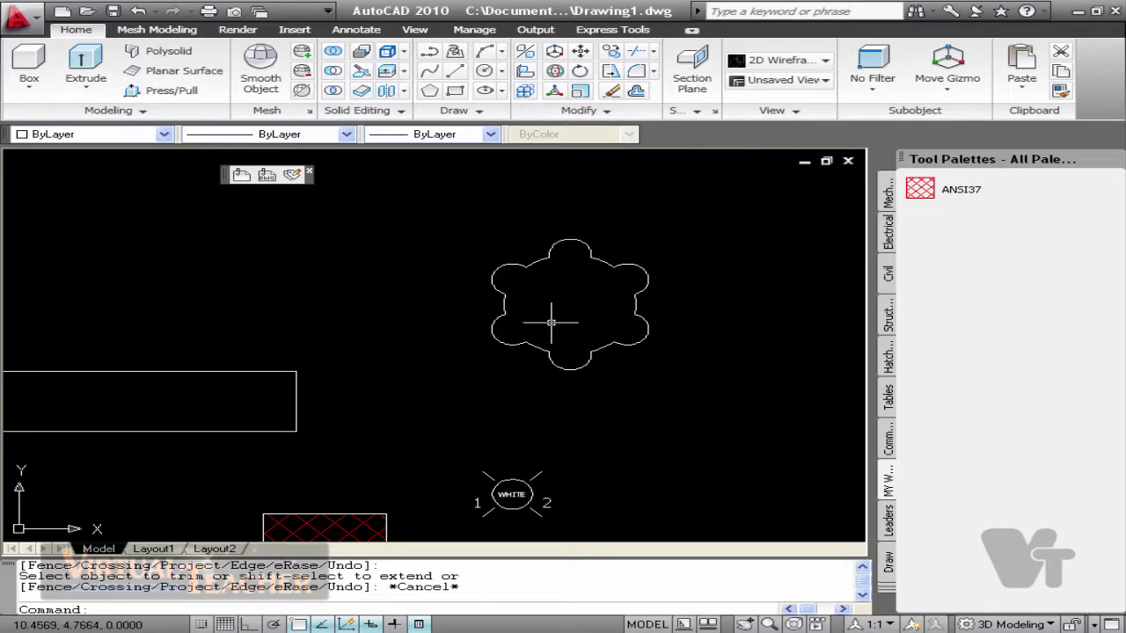
Define the 12-piece gear outline as block MY SHAPE and try dragging it to the palette
type("b")
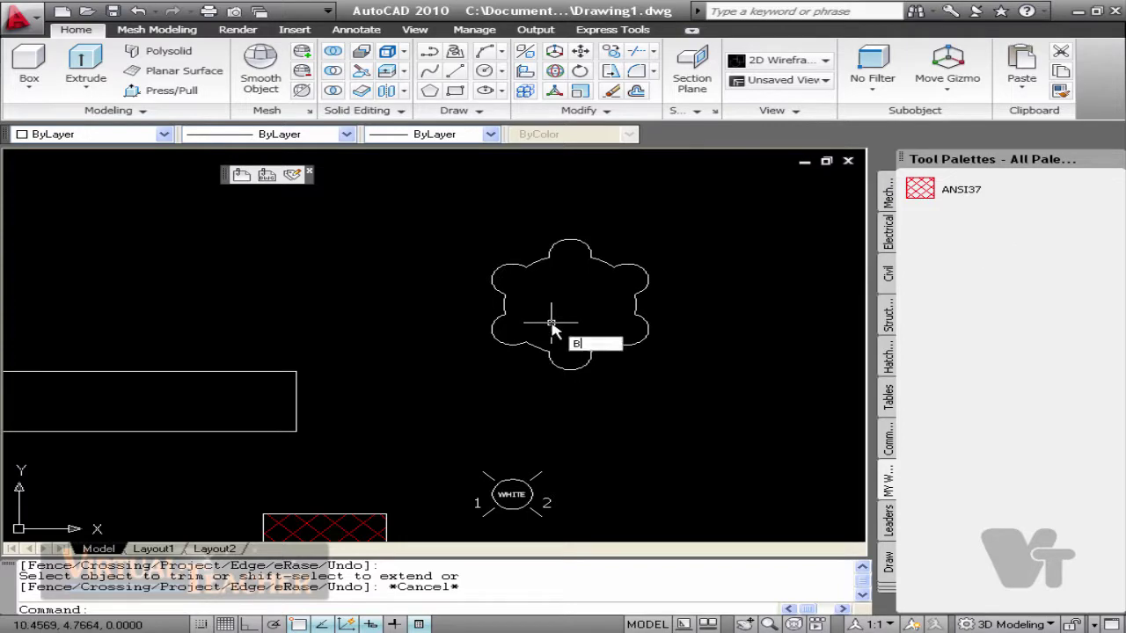
key("Return")
left_click(495, 264)
left_click(729, 400)
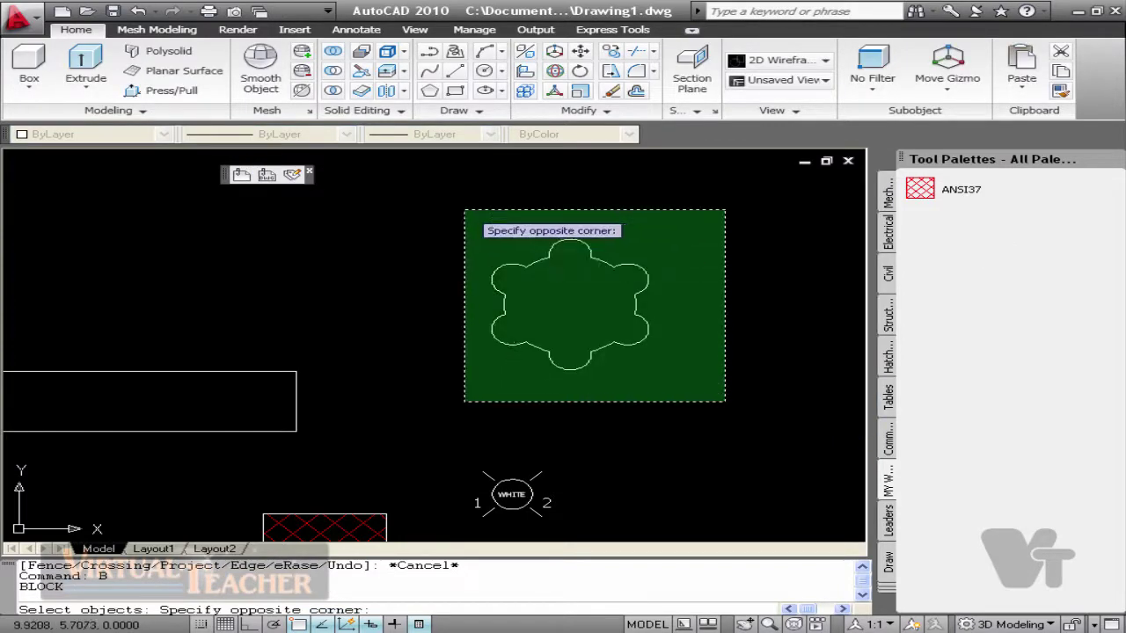
left_click(462, 209)
key("Return")
left_click(290, 263)
left_click(621, 308)
type("MY S")
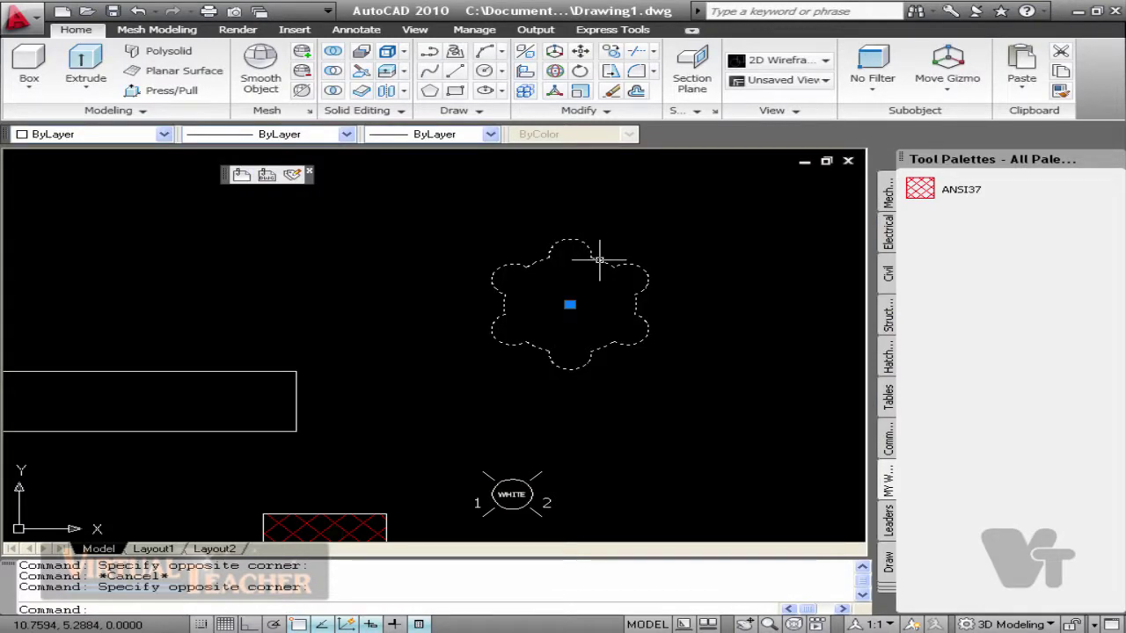
mouse_move(599, 256)
left_mouse_down()
mouse_move(706, 244)
mouse_move(992, 252)
mouse_move(981, 234)
left_mouse_up()
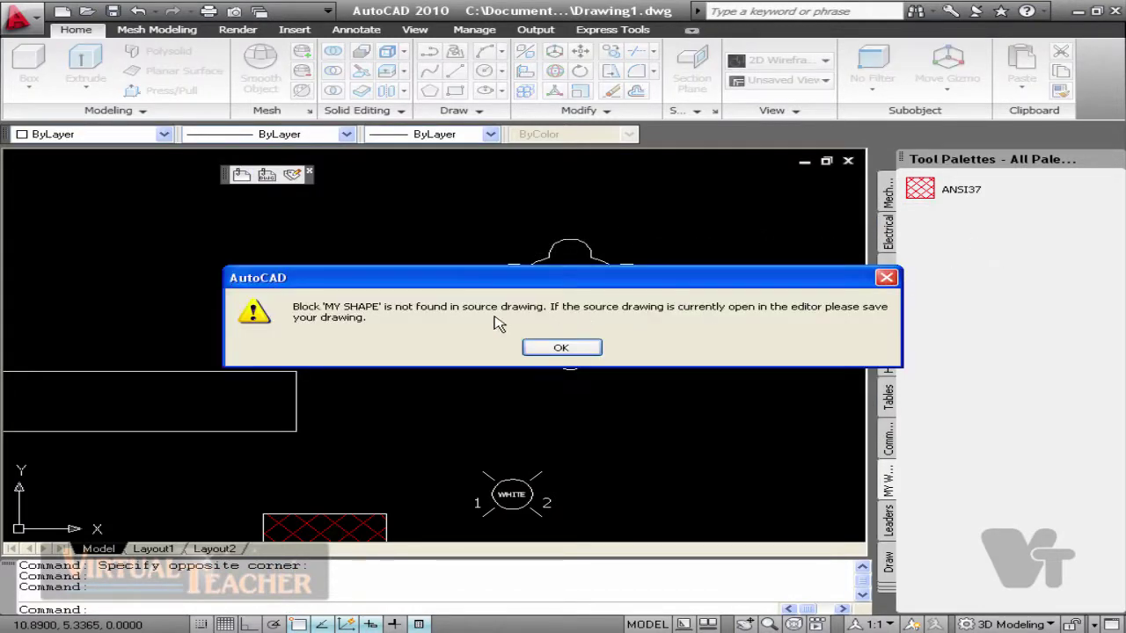
left_click(583, 349)
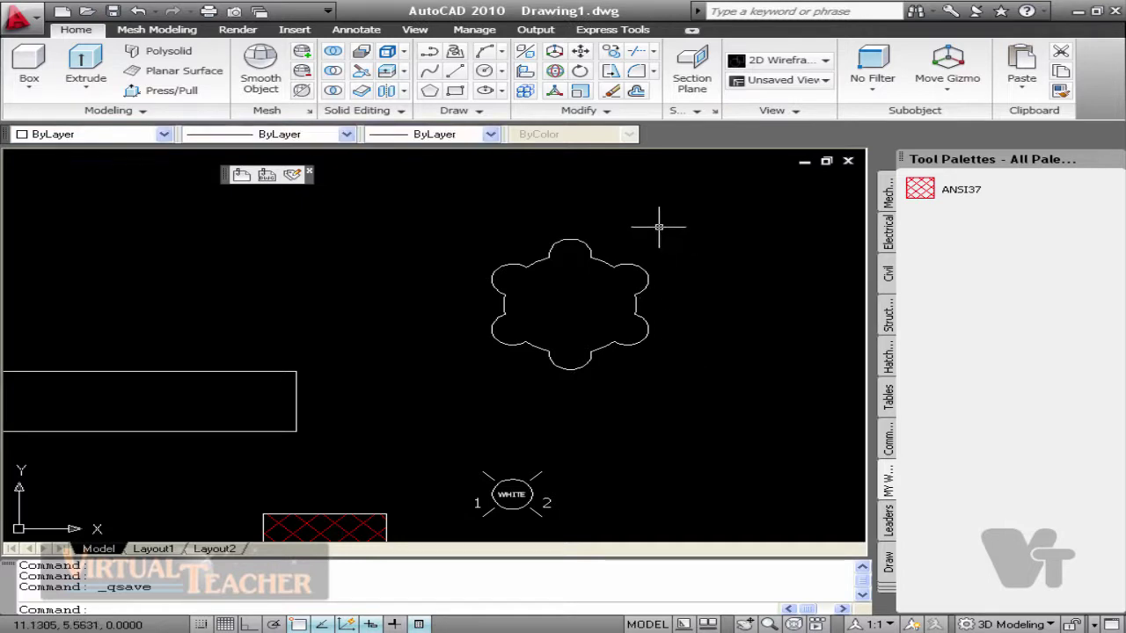
Add MY SHAPE to the tool palette, erase the original, and insert a copy from the palette
left_click(601, 261)
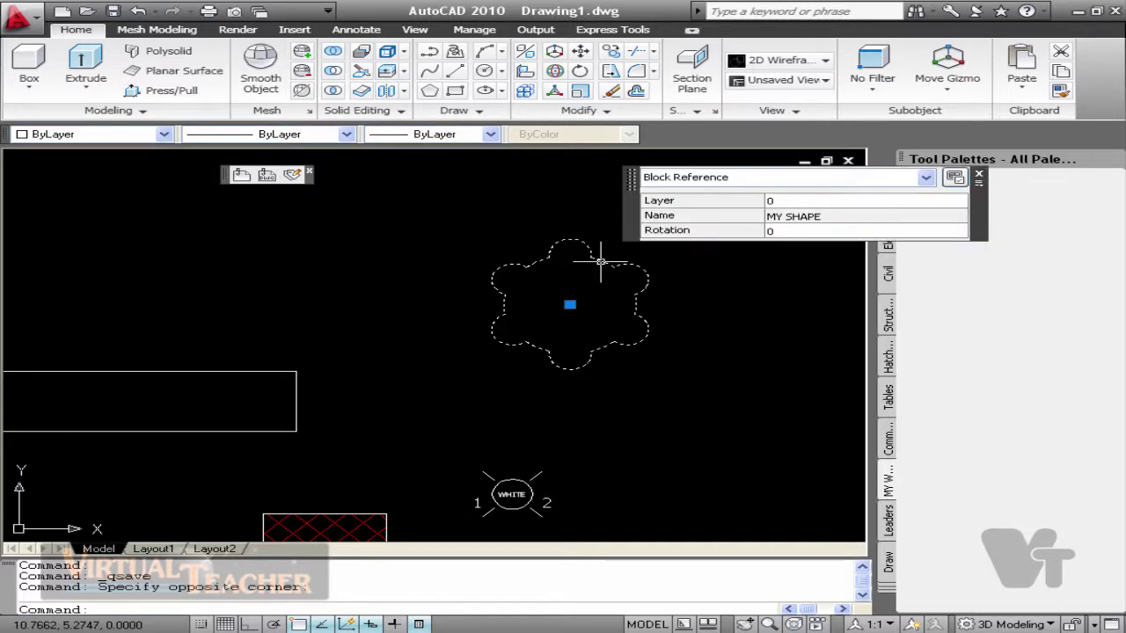
mouse_move(601, 261)
left_mouse_down()
mouse_move(729, 269)
mouse_move(965, 244)
mouse_move(962, 229)
left_mouse_up()
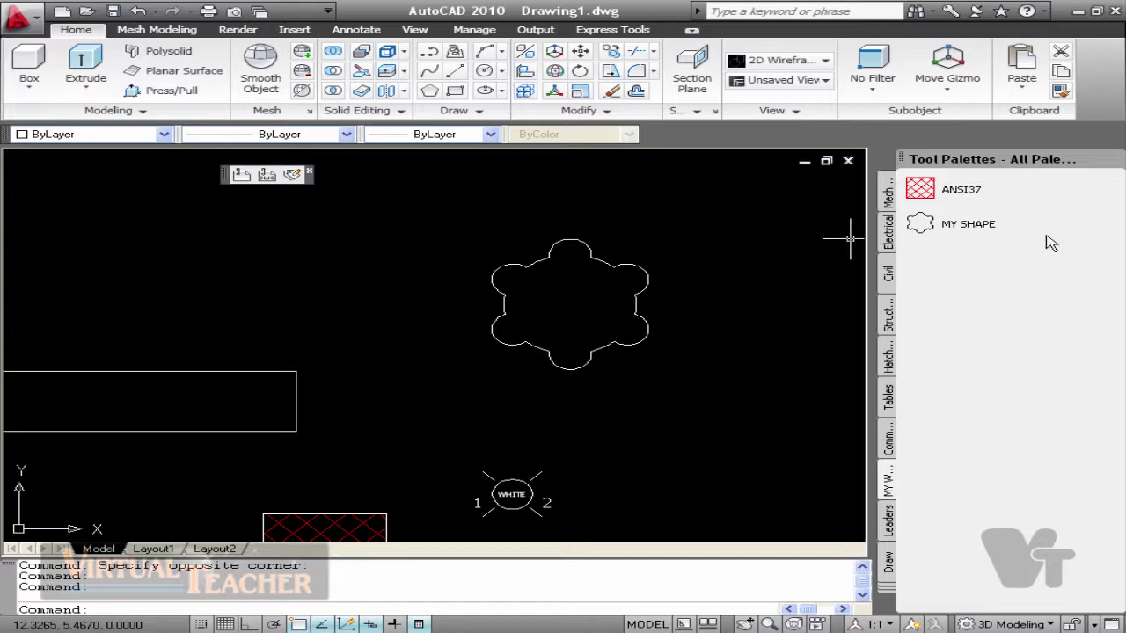
left_click(509, 304)
type("e")
key("Return")
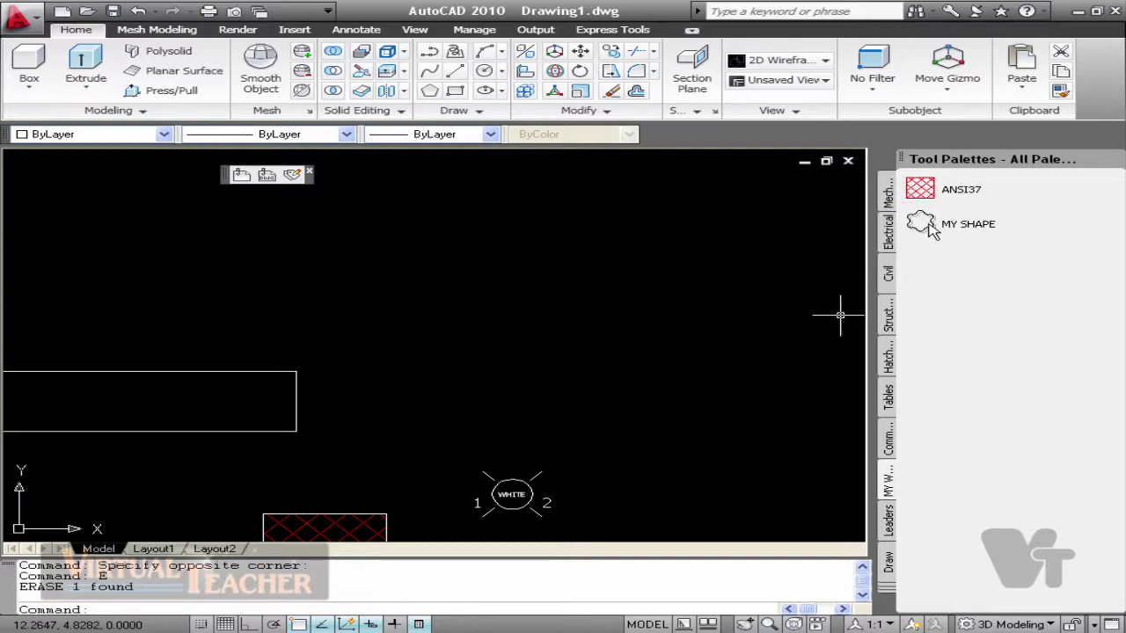
left_click(921, 225)
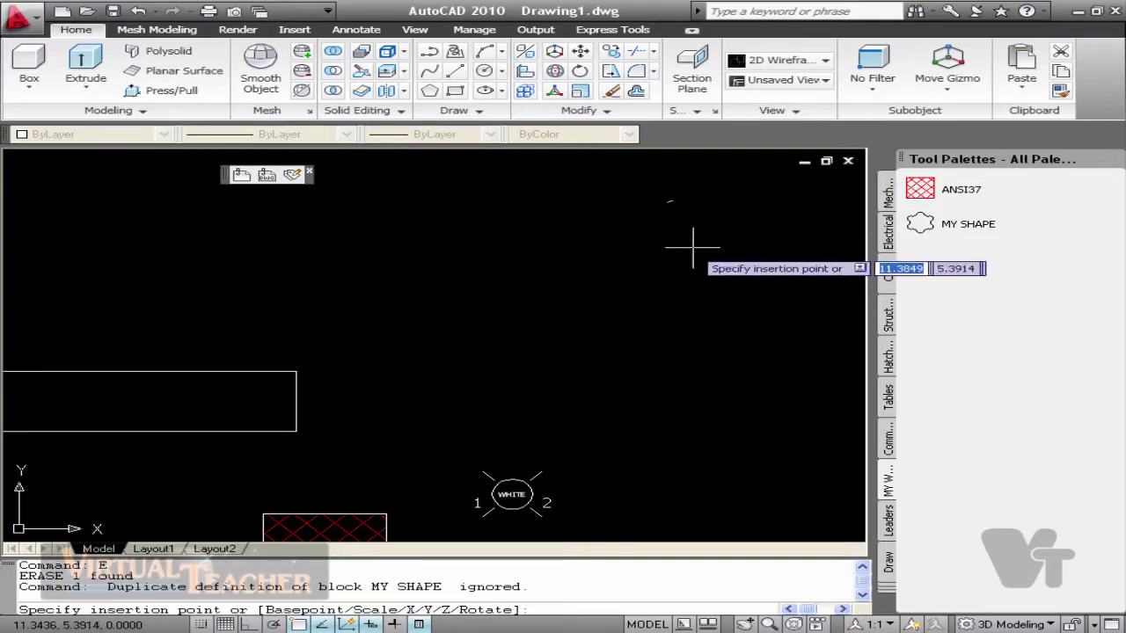
left_click(661, 261)
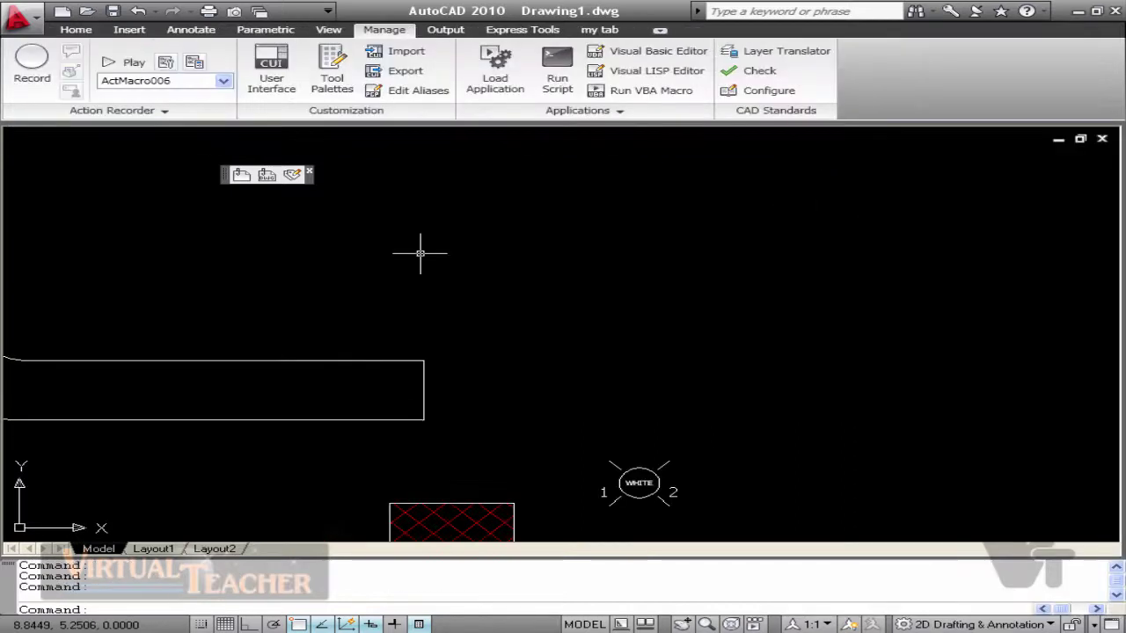
Open acad.pgp in Notepad via Edit Aliases and scroll down to aliases like PU and REC
left_click(414, 92)
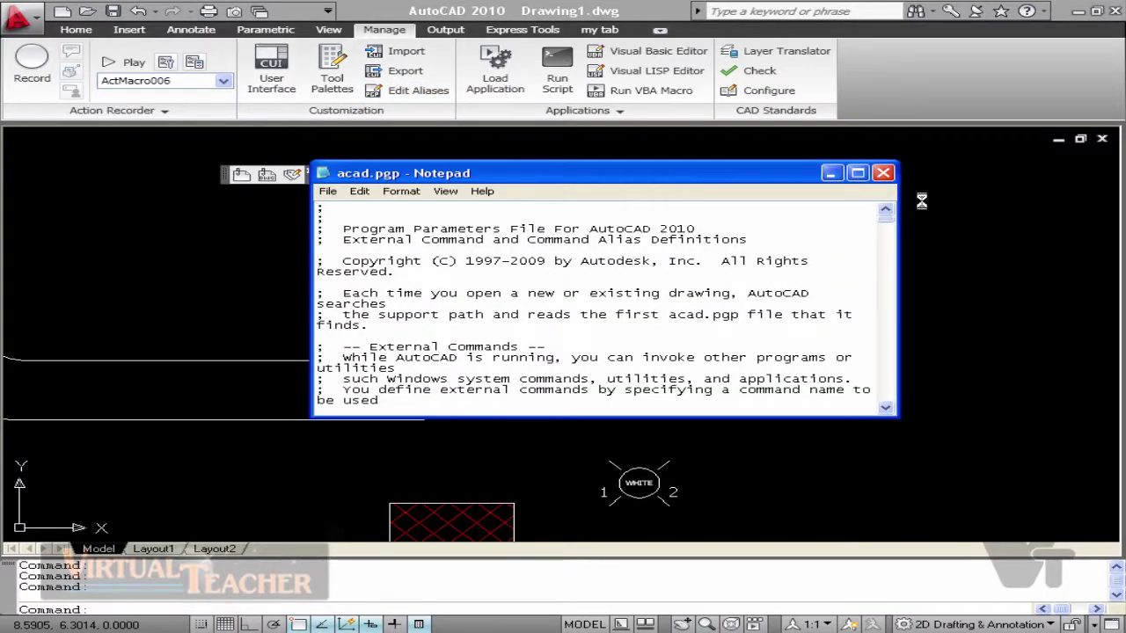
left_click_drag(886, 229, 879, 346)
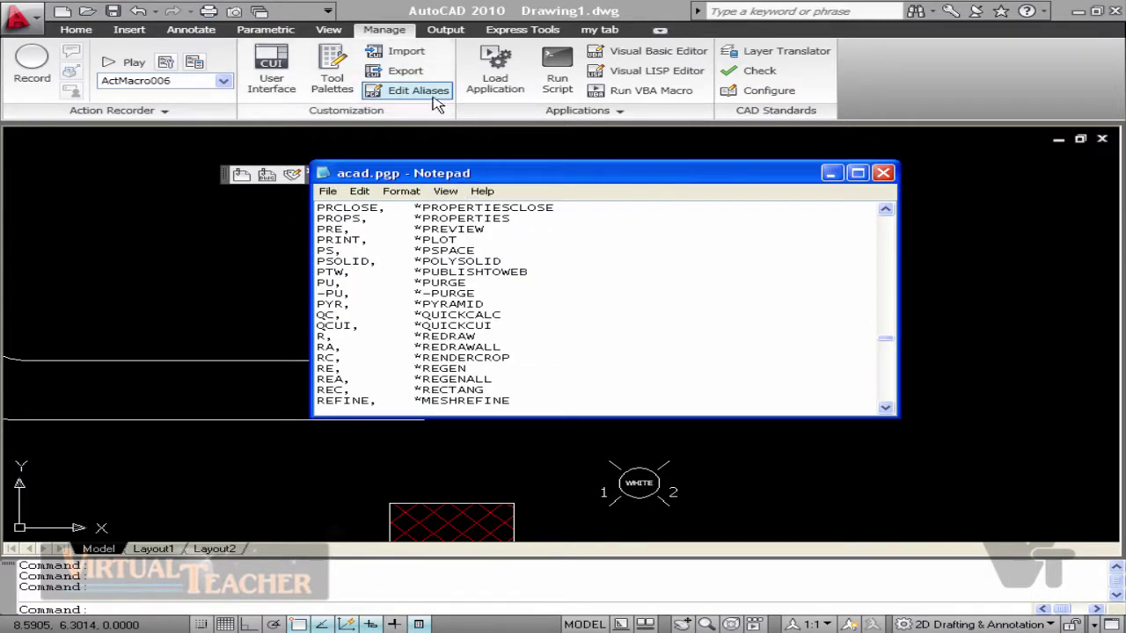